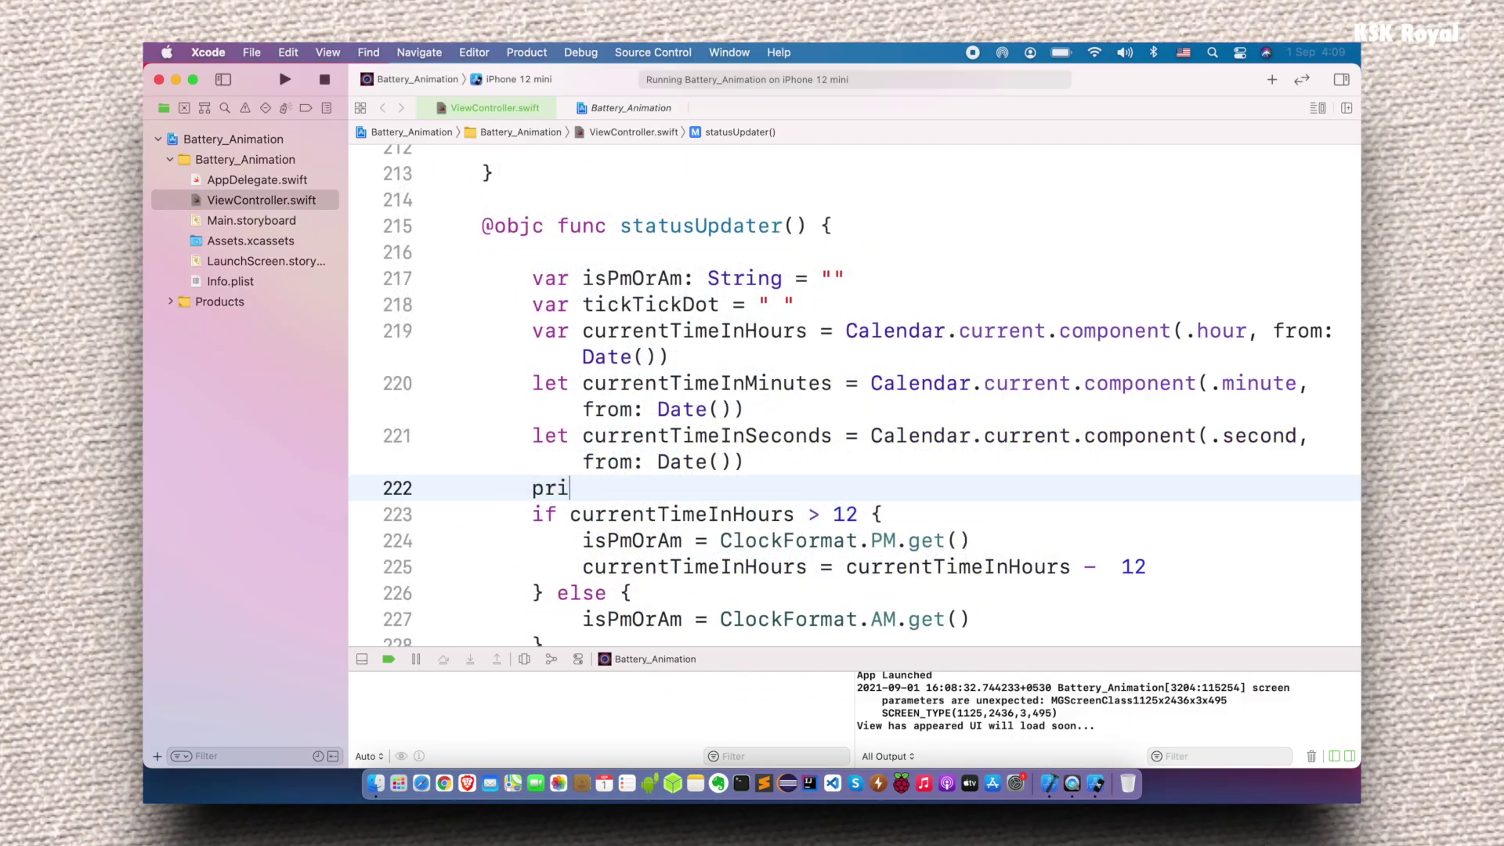
- Print currentTimeInHours : currentTimeInMinutes : currentTimeInSeconds in statusUpdater and run the clock app
{"action": "type", "text": "nt(\"\\(curr"}
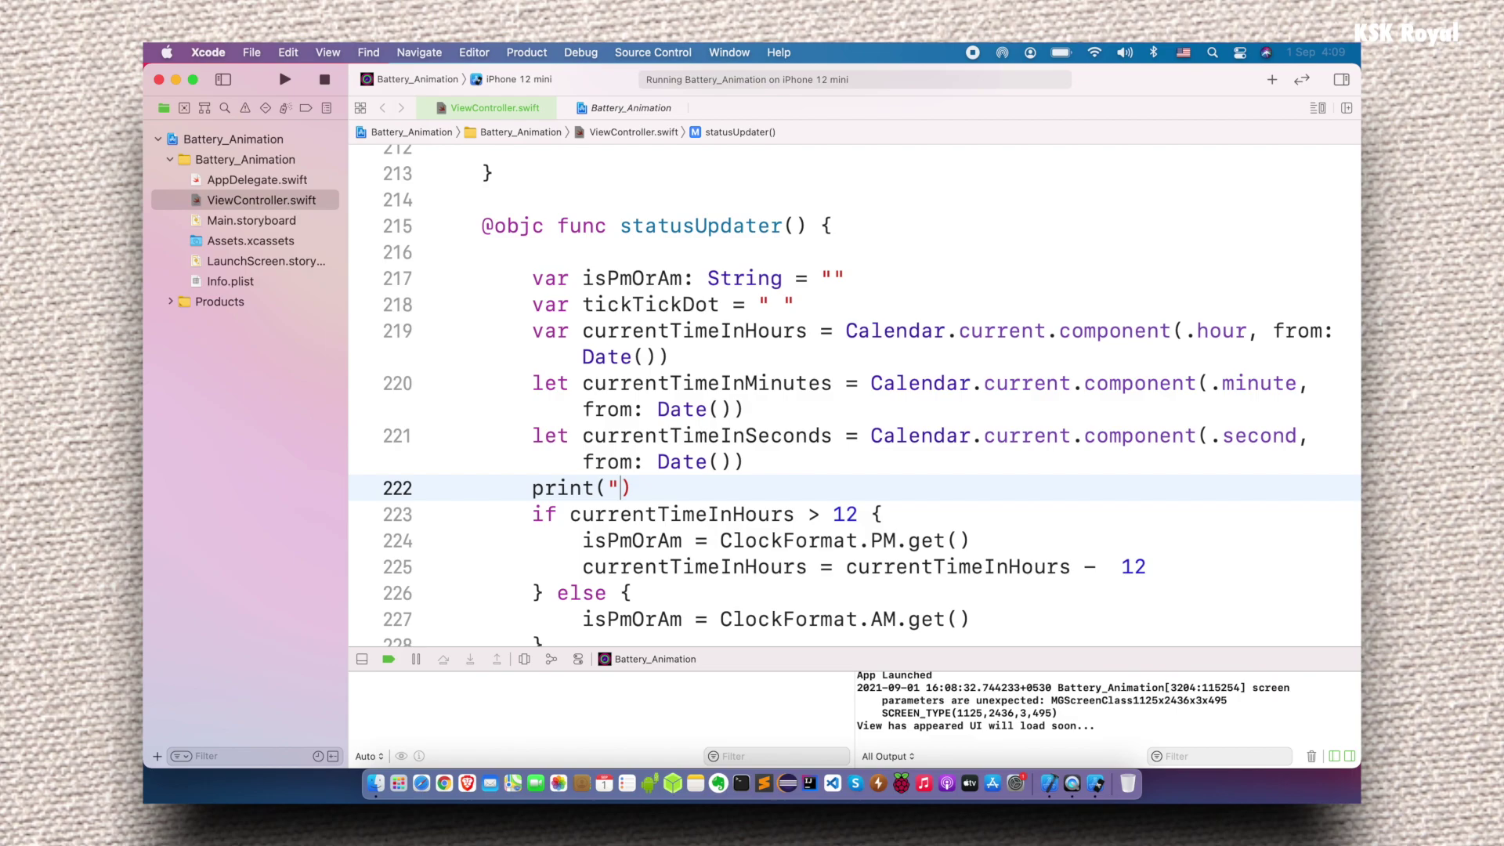
{"action": "key", "text": "Return"}
{"action": "type", "text": ") : \\()currentTimeInMinutes) : \\(currentTimeInS"}
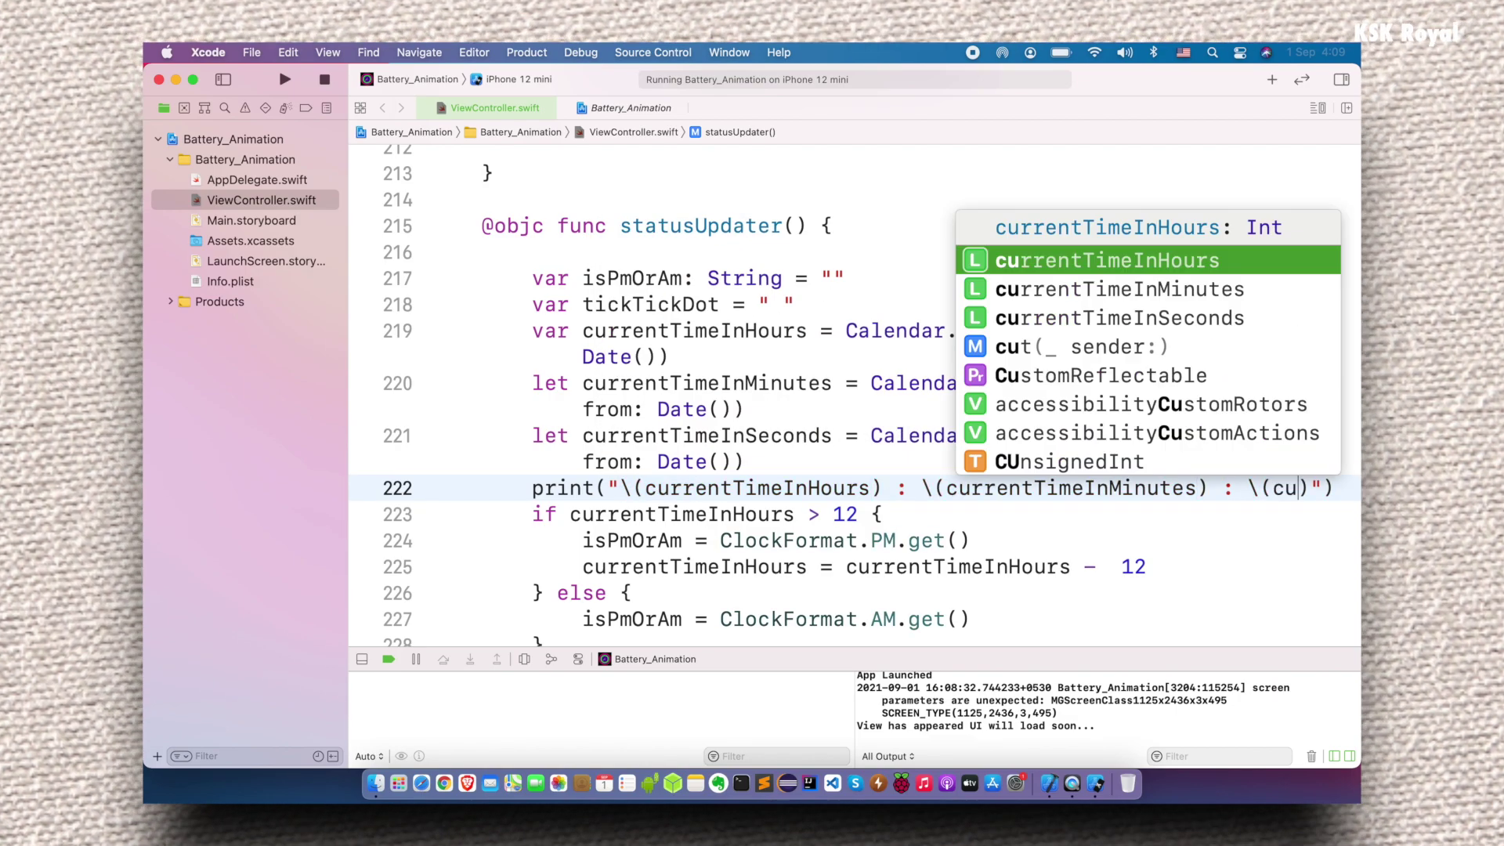
{"action": "key", "text": "Return"}
{"action": "type", "text": ")"}
{"action": "left_click", "coordinate": [286, 80]}
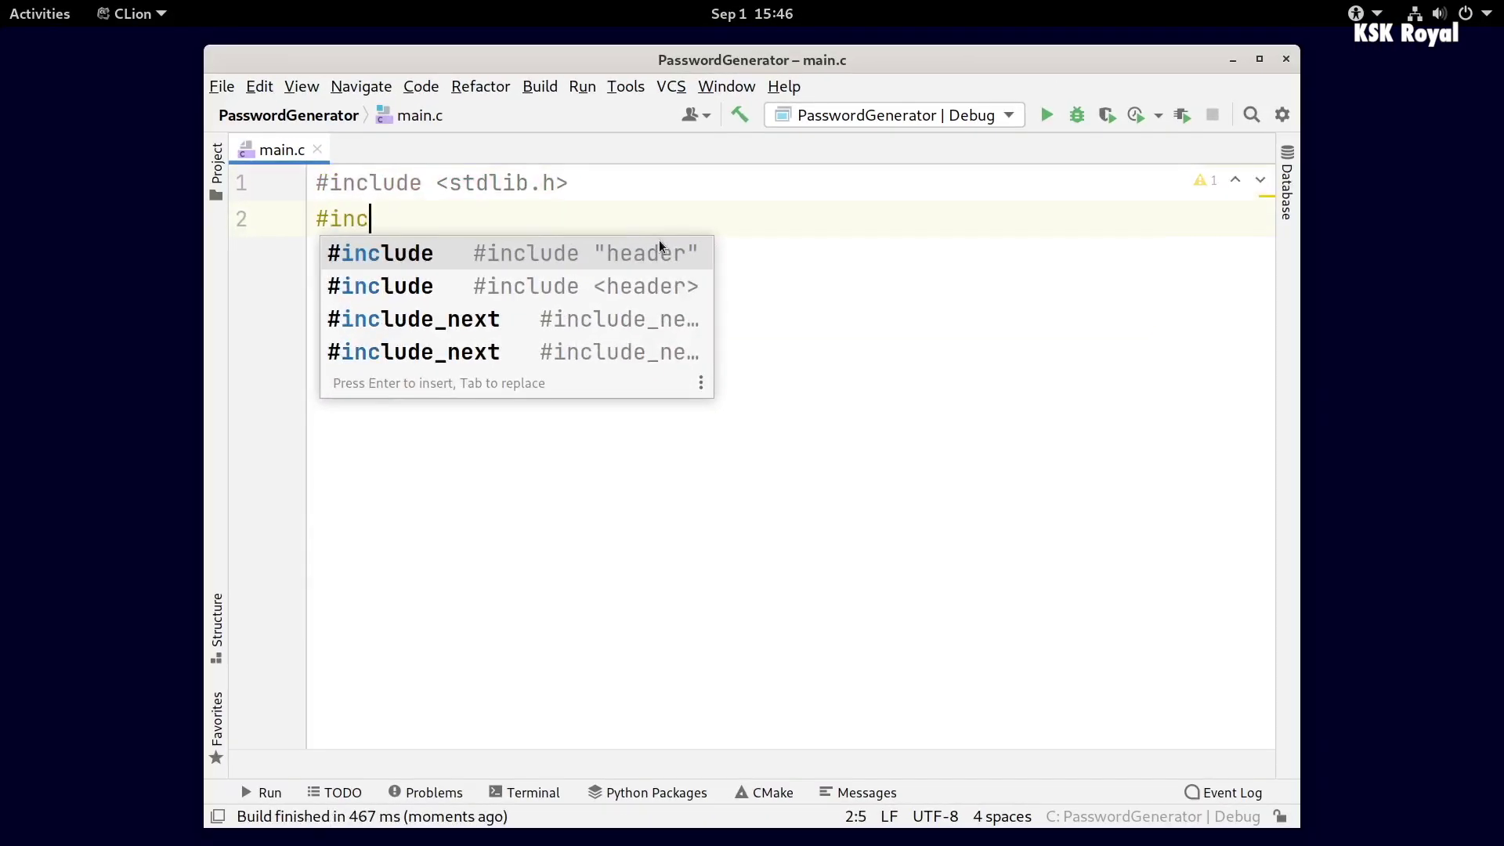
- Add the stdio.h, unistd.h and time.h includes
{"action": "key", "text": "Down"}
{"action": "key", "text": "Return"}
{"action": "type", "text": "st"}
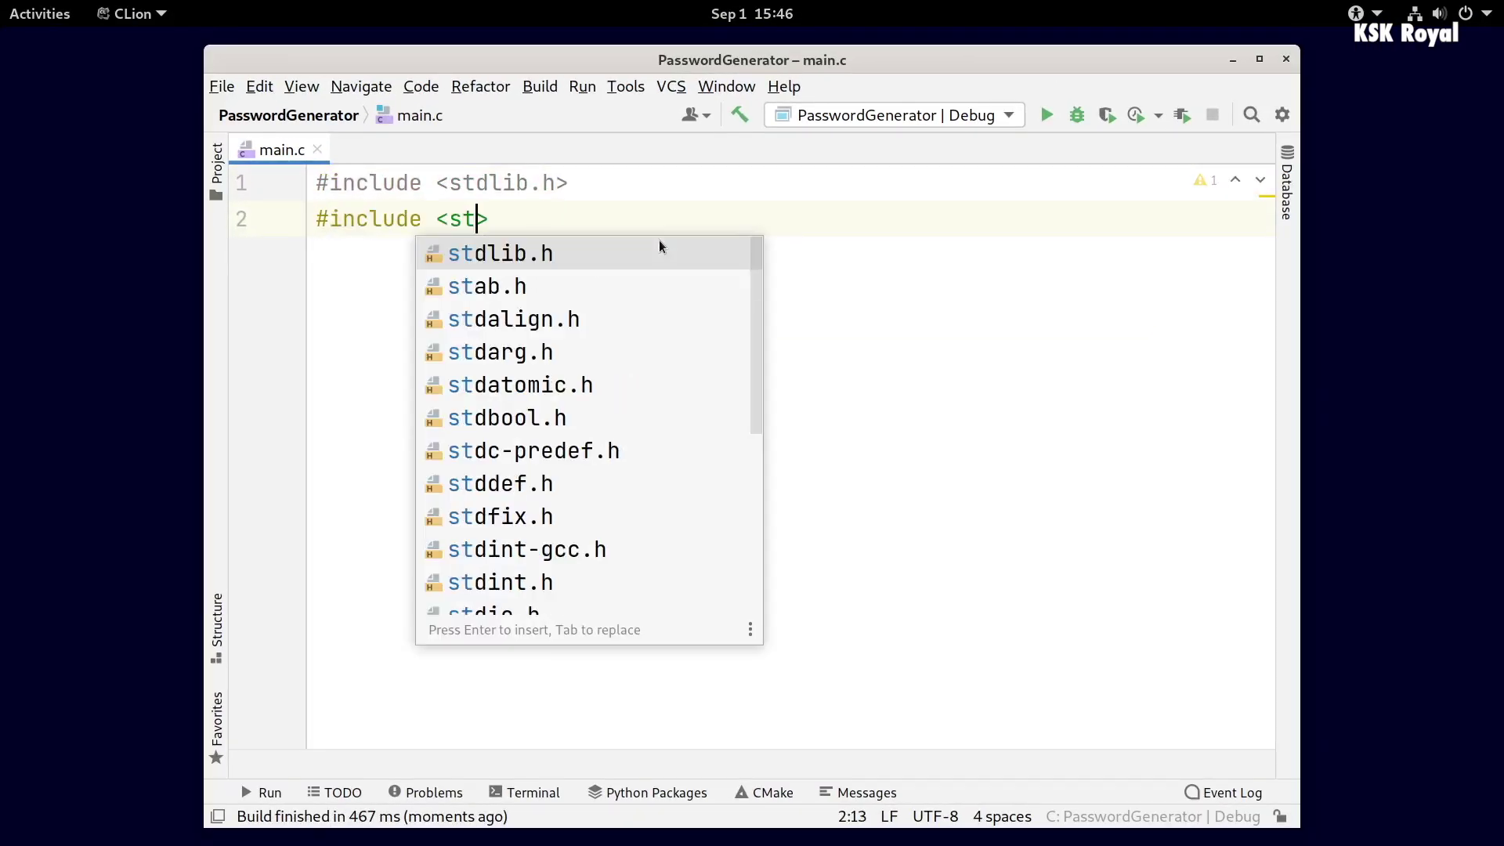
{"action": "type", "text": "d"}
{"action": "key", "text": "Down"}
{"action": "key", "text": "Down"}
{"action": "type", "text": "io"}
{"action": "key", "text": "Return"}
{"action": "key", "text": "Return"}
{"action": "type", "text": "#include <unistd.h"}
{"action": "key", "text": "Return"}
{"action": "type", "text": "#include <time.h>"}
- Write the main function and the lengthOfCharacterArray function signature
{"action": "key", "text": "Return"}
{"action": "key", "text": "Return"}
{"action": "type", "text": "int mai"}
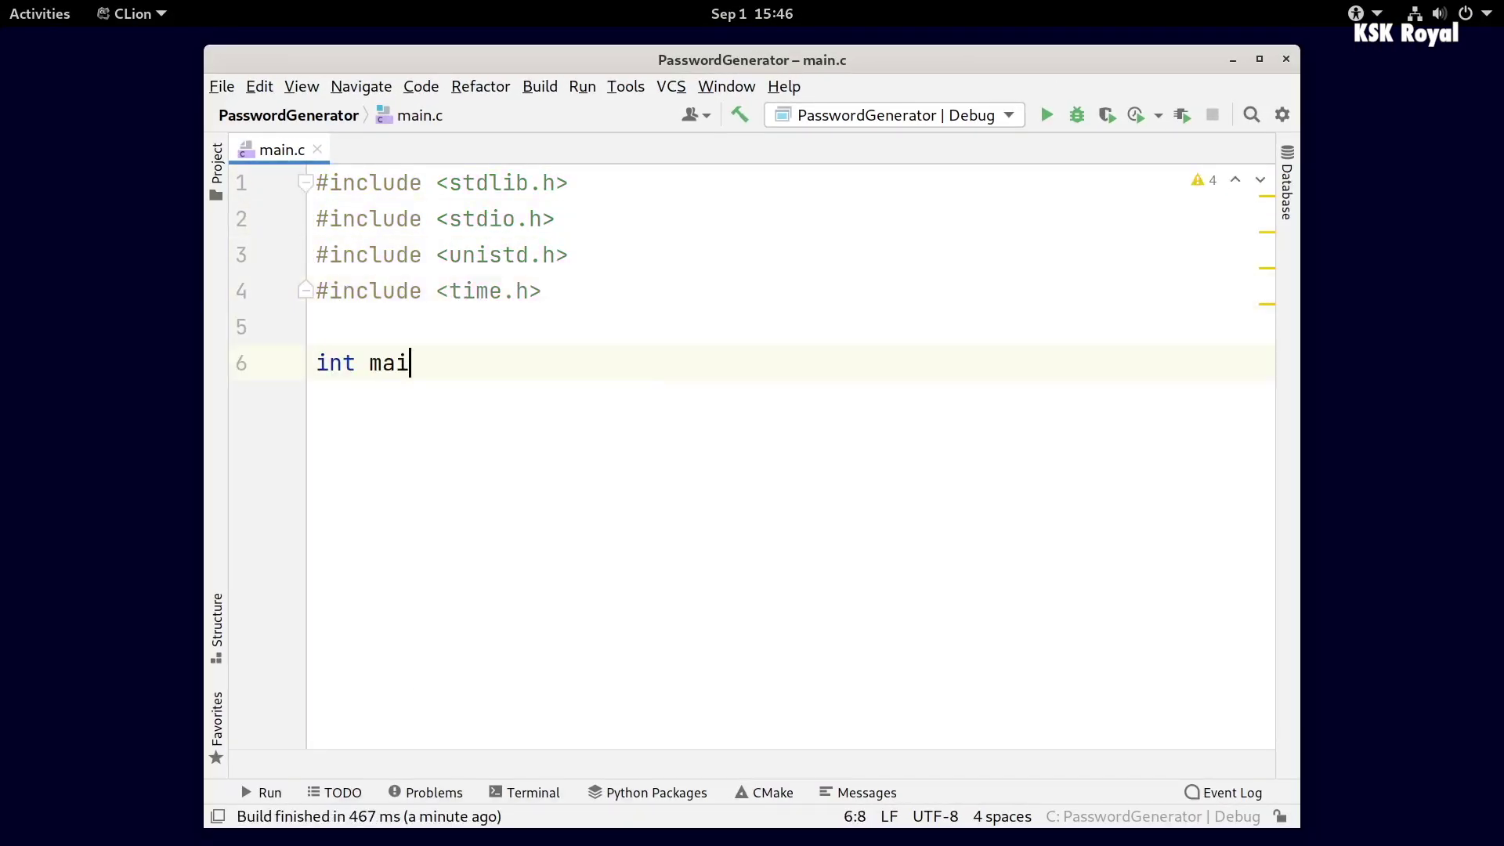
{"action": "type", "text": "**argv) {"}
{"action": "key", "text": "Return"}
{"action": "type", "text": "return 0;int lengthOfCharacterArray(char input[]) {"}
- Make lengthOfCharacterArray count characters until '\0' and return the count l
{"action": "key", "text": "Return"}
{"action": "type", "text": "int l = 0;"}
{"action": "key", "text": "Return"}
{"action": "type", "text": "w"}
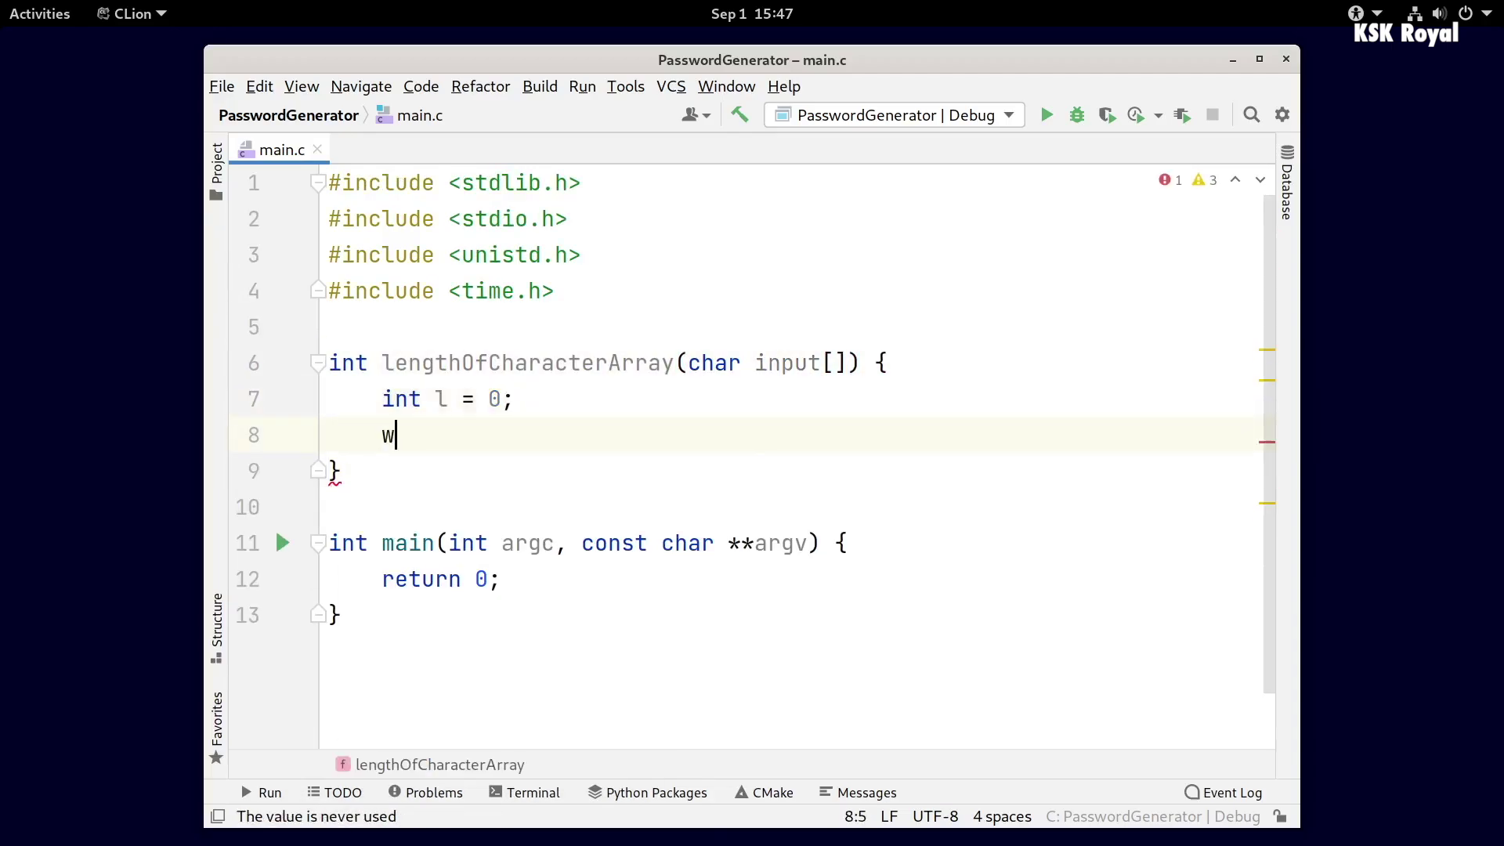
{"action": "type", "text": "hile (!(input[l] == '\\0')) {"}
{"action": "key", "text": "Return"}
{"action": "type", "text": "l++;"}
{"action": "key", "text": "Down"}
{"action": "key", "text": "End"}
- In main, declare the letters-and-digits actualString, size 16, an output buffer, and call srand(time(0))
{"action": "key", "text": "Return"}
{"action": "type", "text": "return l;"}
{"action": "key", "text": "Down"}
{"action": "key", "text": "Down"}
{"action": "key", "text": "Down"}
{"action": "key", "text": "End"}
{"action": "key", "text": "Return"}
{"action": "key", "text": "Return"}
{"action": "key", "text": "Return"}
{"action": "key", "text": "Return"}
{"action": "key", "text": "Up"}
{"action": "key", "text": "Up"}
{"action": "key", "text": "Up"}
{"action": "type", "text": "char actualString[] = \"ABCDEFGHIJKLMNOPRT"}
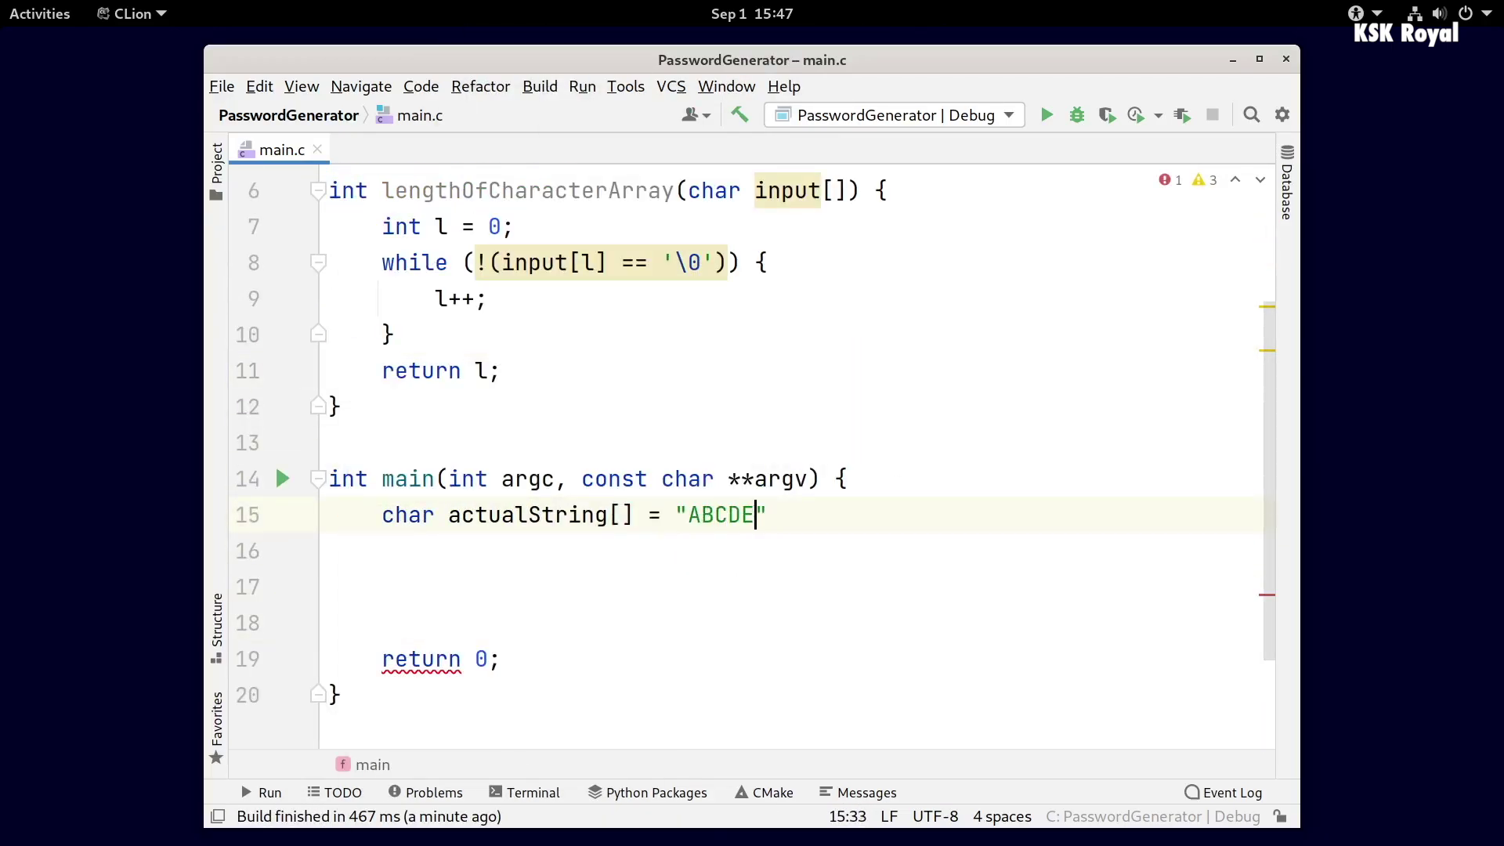
{"action": "type", "text": "UVWXYZ0123456789\";"}
{"action": "key", "text": "Return"}
{"action": "type", "text": "int size = 16;"}
{"action": "key", "text": "Return"}
{"action": "type", "text": "char output[size + 1];"}
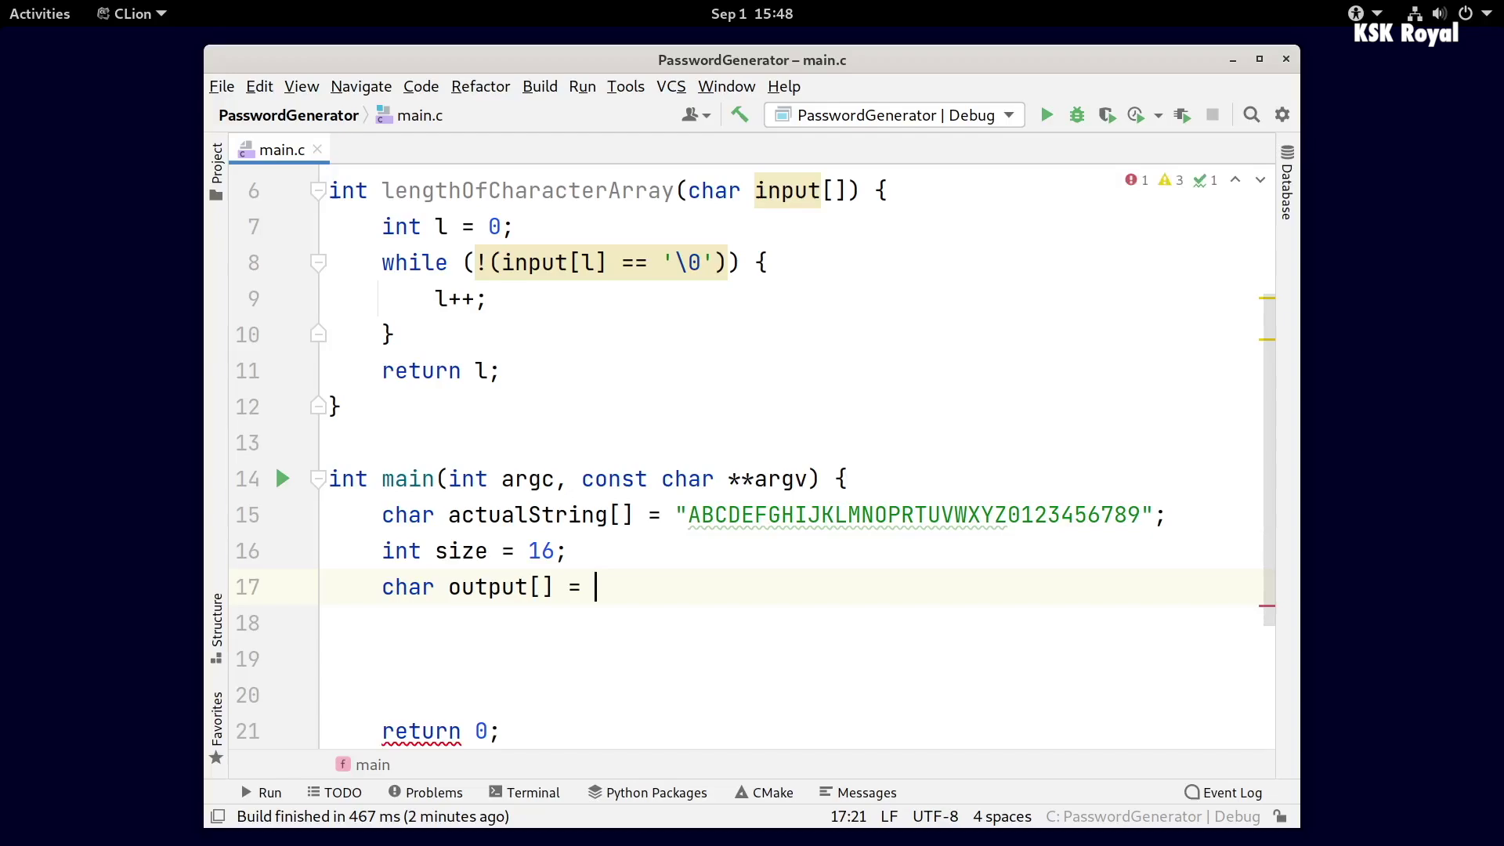
- Add a loop filling output with random actualString characters, then begin the printf call
{"action": "key", "text": "Return"}
{"action": "type", "text": "srand(time(0));"}
{"action": "key", "text": "Return"}
{"action": "type", "text": "fori"}
{"action": "key", "text": "Tab"}
{"action": "key", "text": "Tab"}
{"action": "type", "text": "size"}
{"action": "key", "text": "Tab"}
{"action": "type", "text": "int rng = rand() % lengthOfCharacterArray(a"}
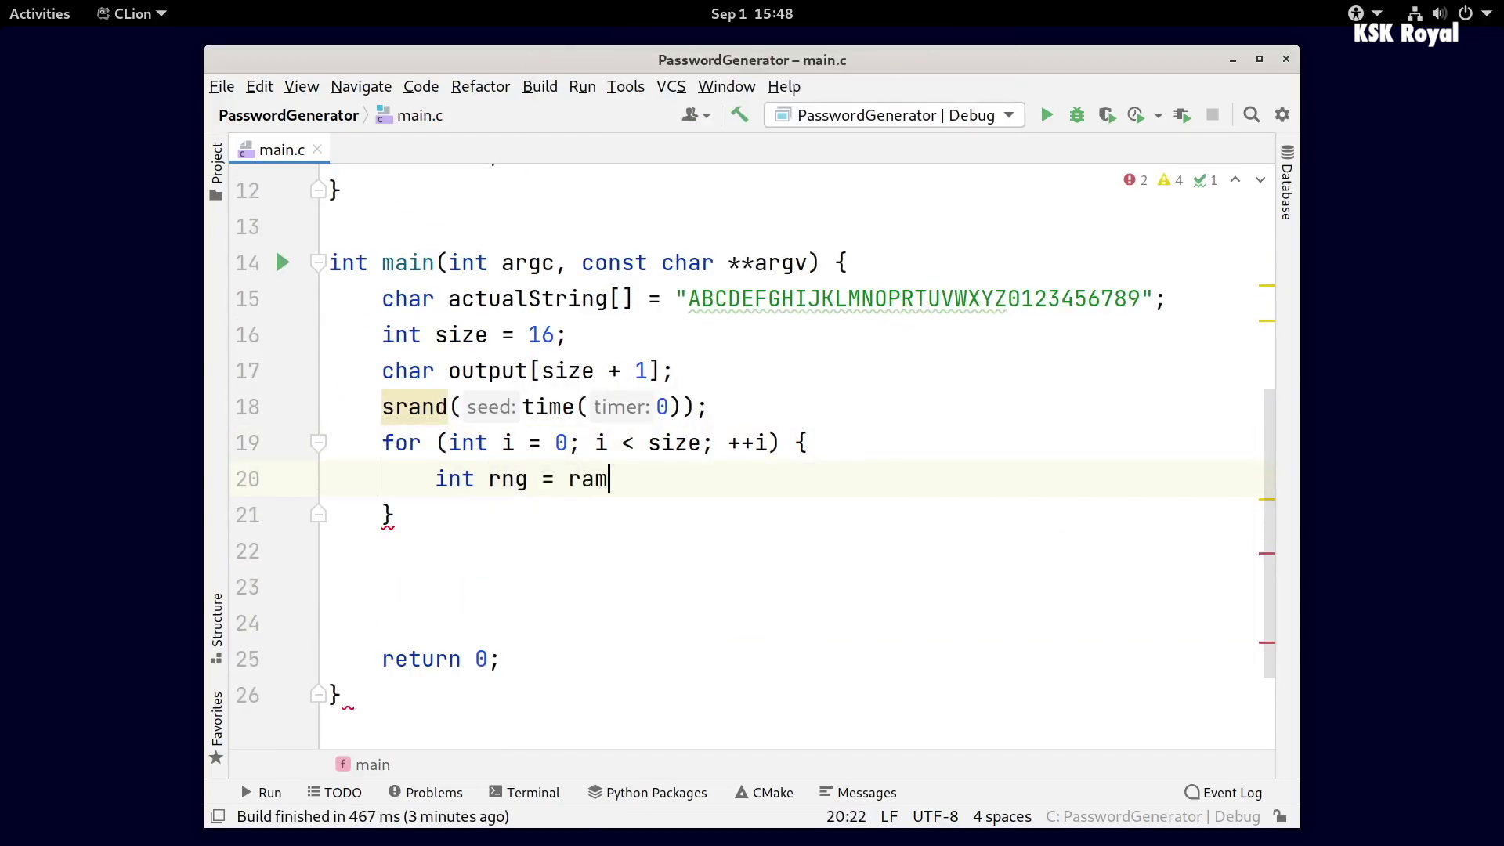
{"action": "type", "text": "ctualString);"}
{"action": "key", "text": "Return"}
{"action": "type", "text": "output[i] = actualString[rng];"}
{"action": "key", "text": "Down"}
{"action": "key", "text": "Down"}
{"action": "key", "text": "Return"}
{"action": "type", "text": "printf(\"%s\\n\",output);"}
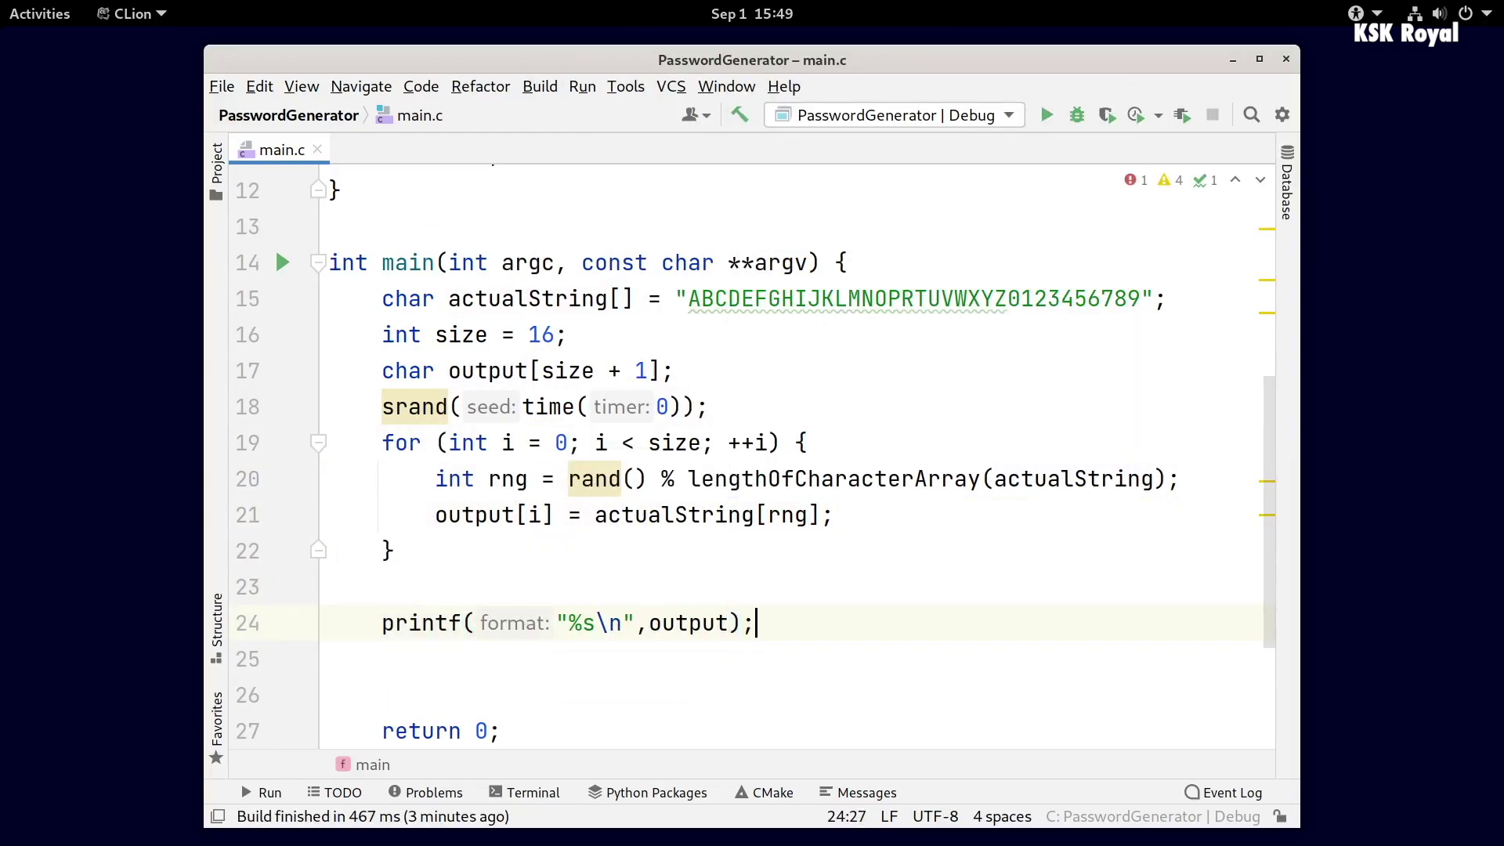
- Run the password generator six times to print new random passwords
{"action": "left_click", "coordinate": [1046, 115]}
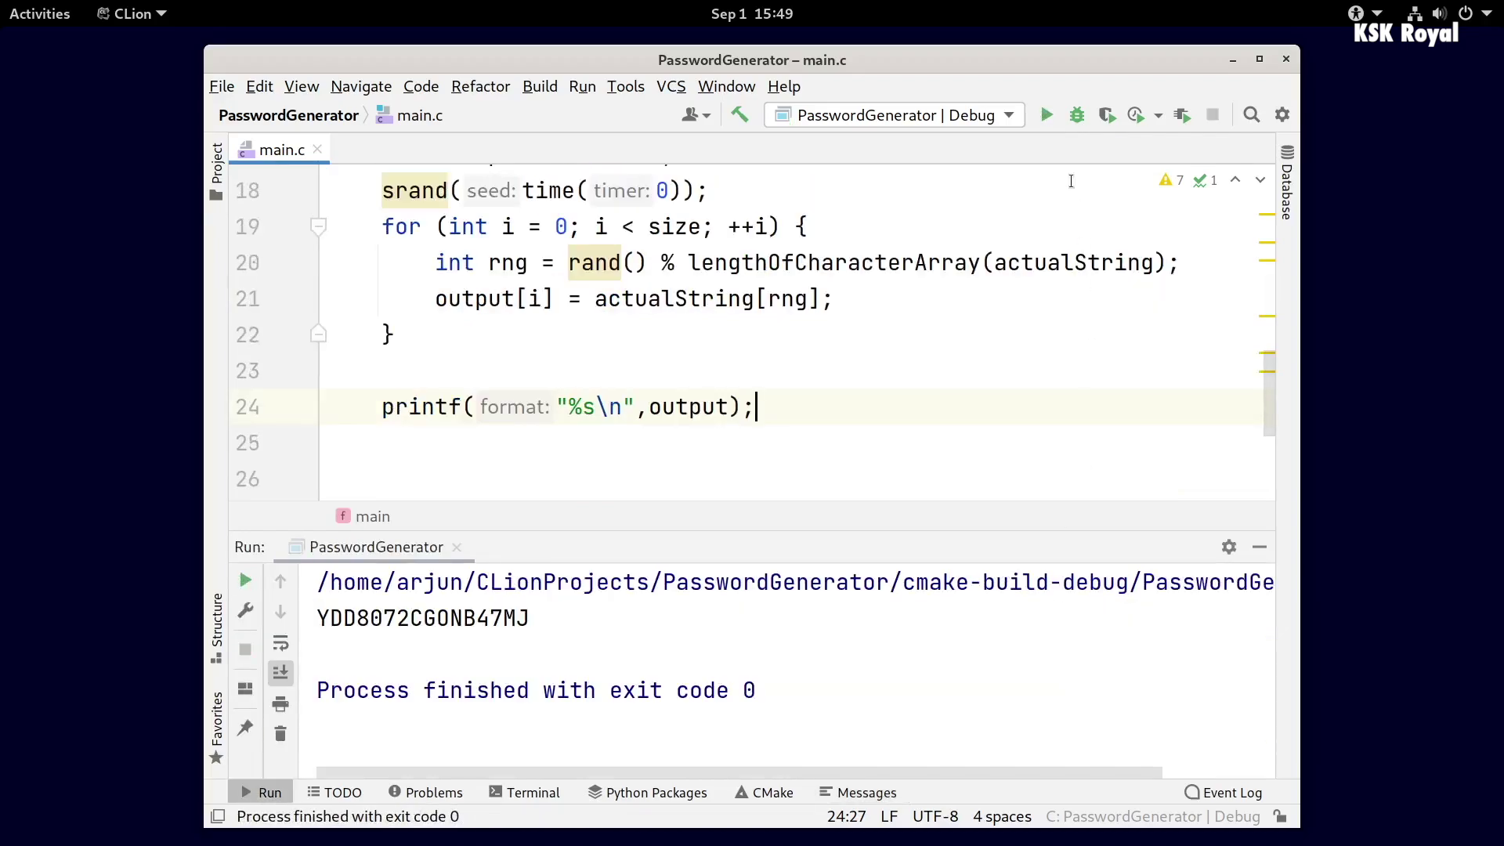
{"action": "left_click", "coordinate": [1050, 115]}
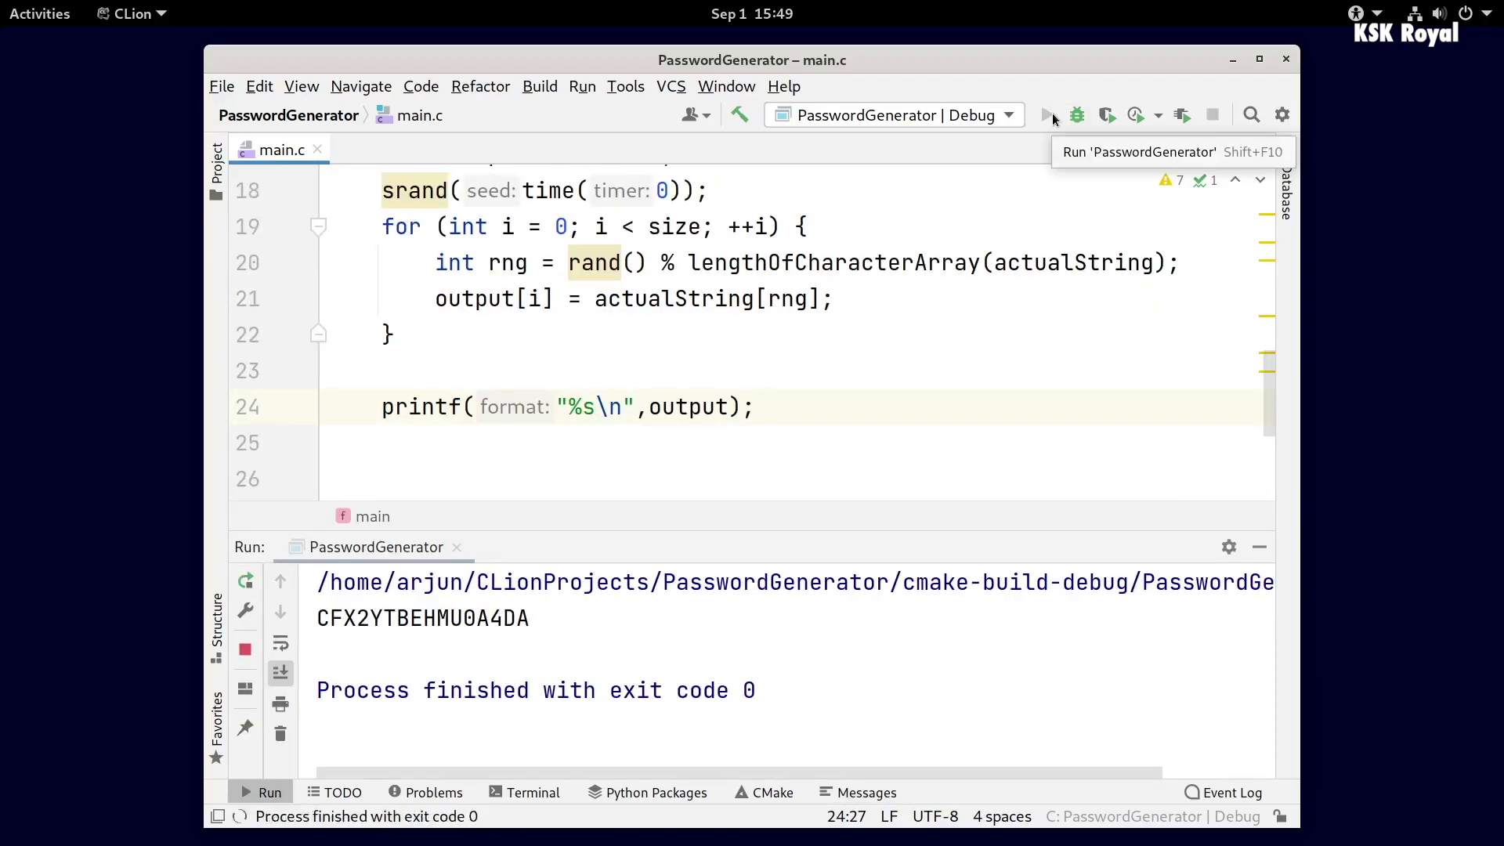
{"action": "left_click", "coordinate": [1052, 115]}
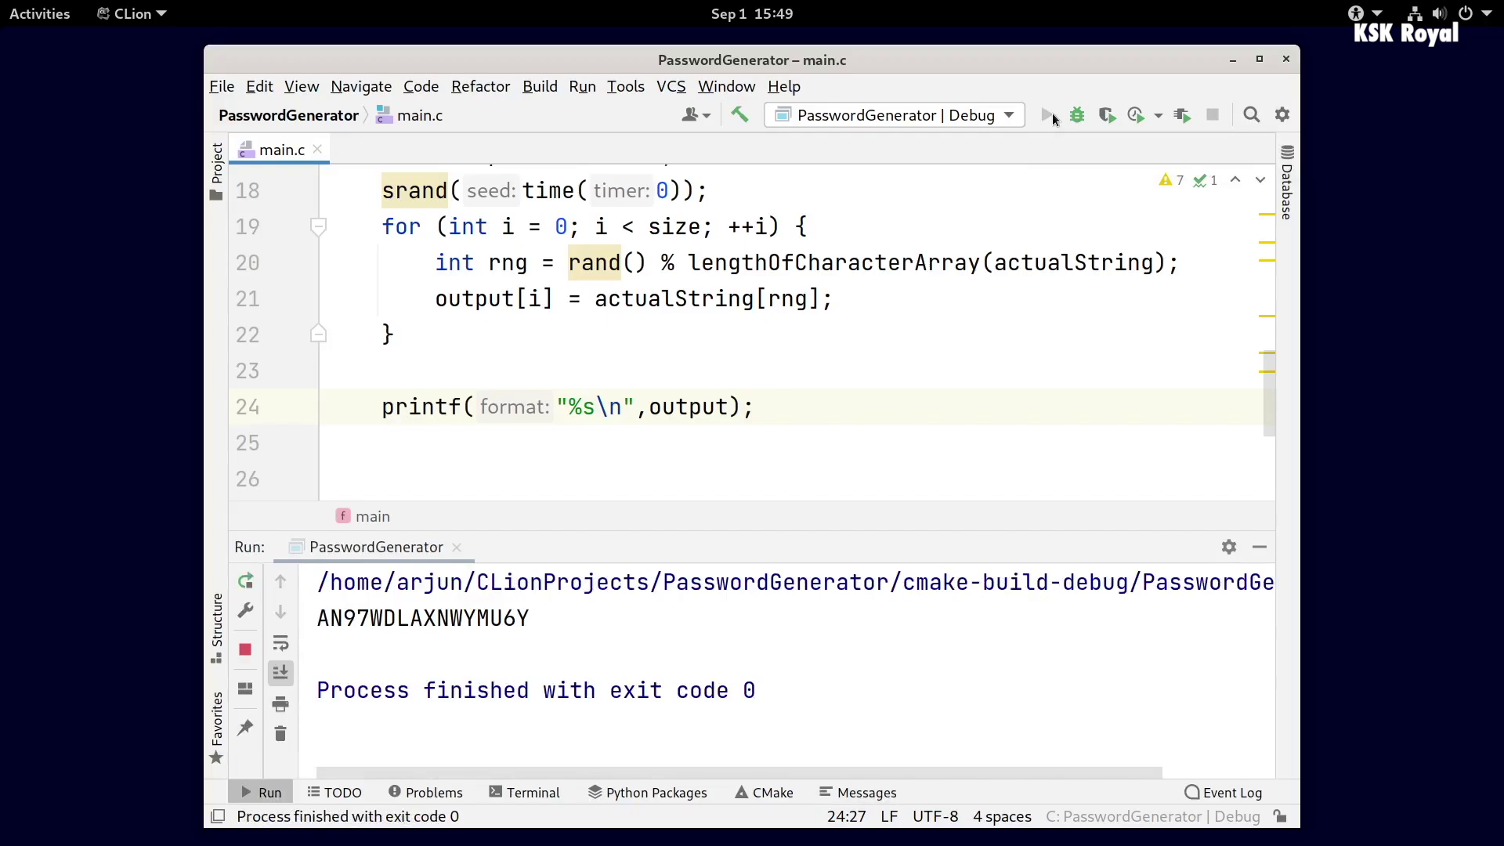
{"action": "left_click", "coordinate": [1051, 115]}
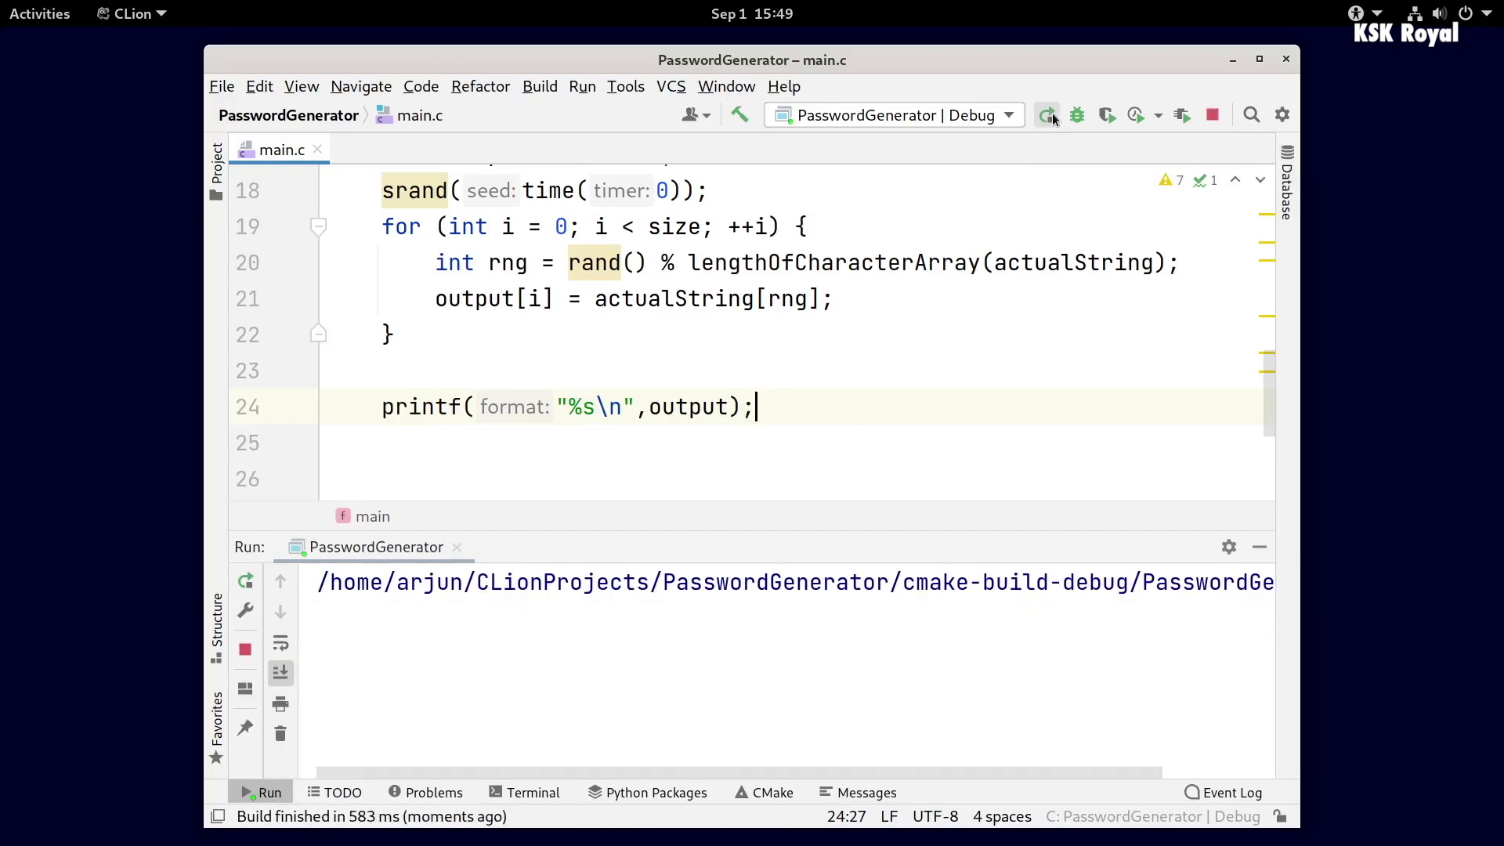
{"action": "left_click", "coordinate": [1051, 115]}
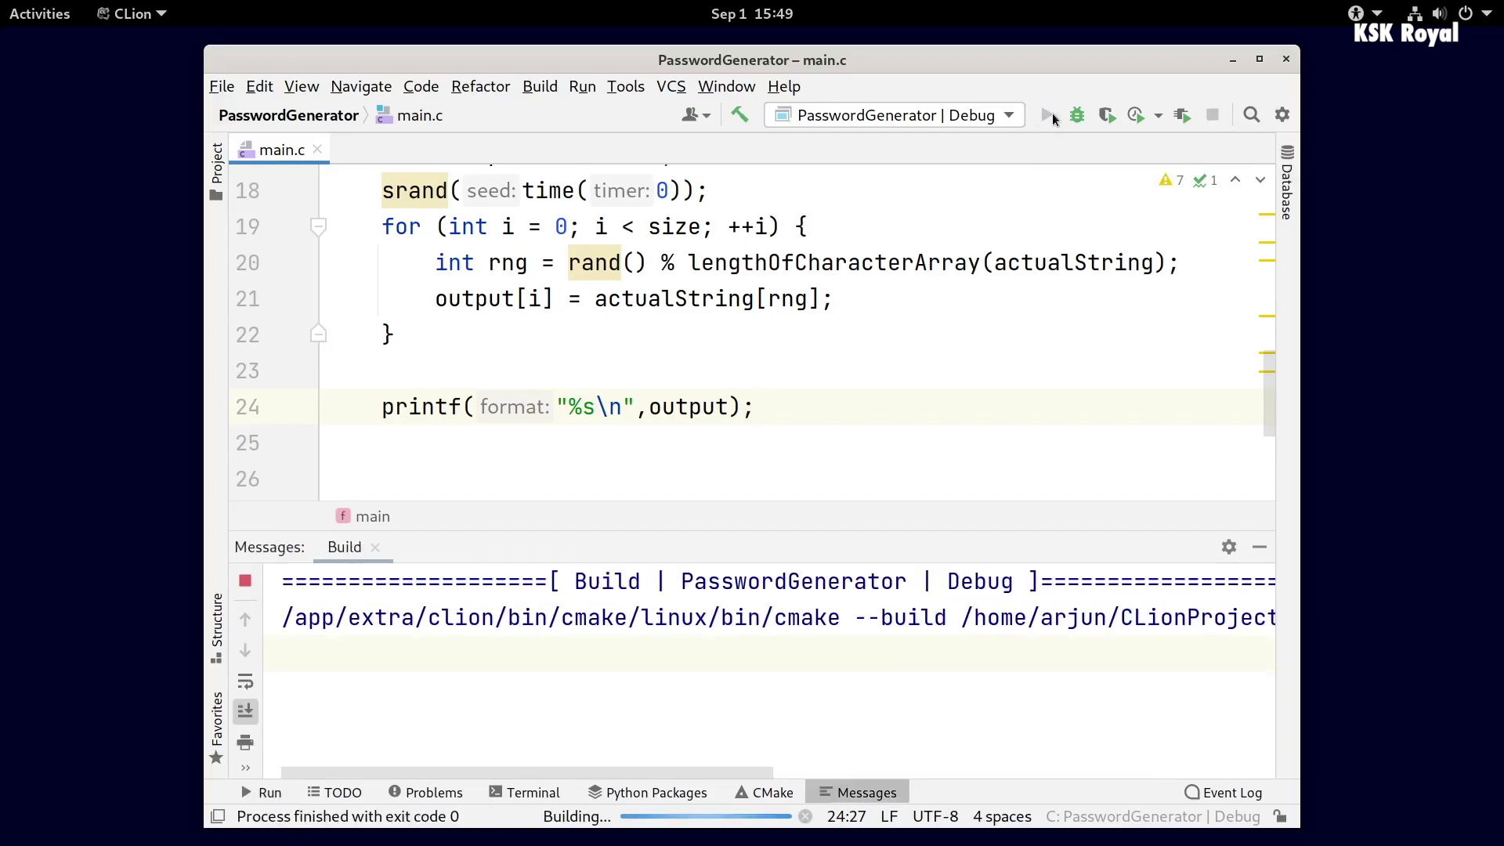
{"action": "left_click", "coordinate": [1051, 115]}
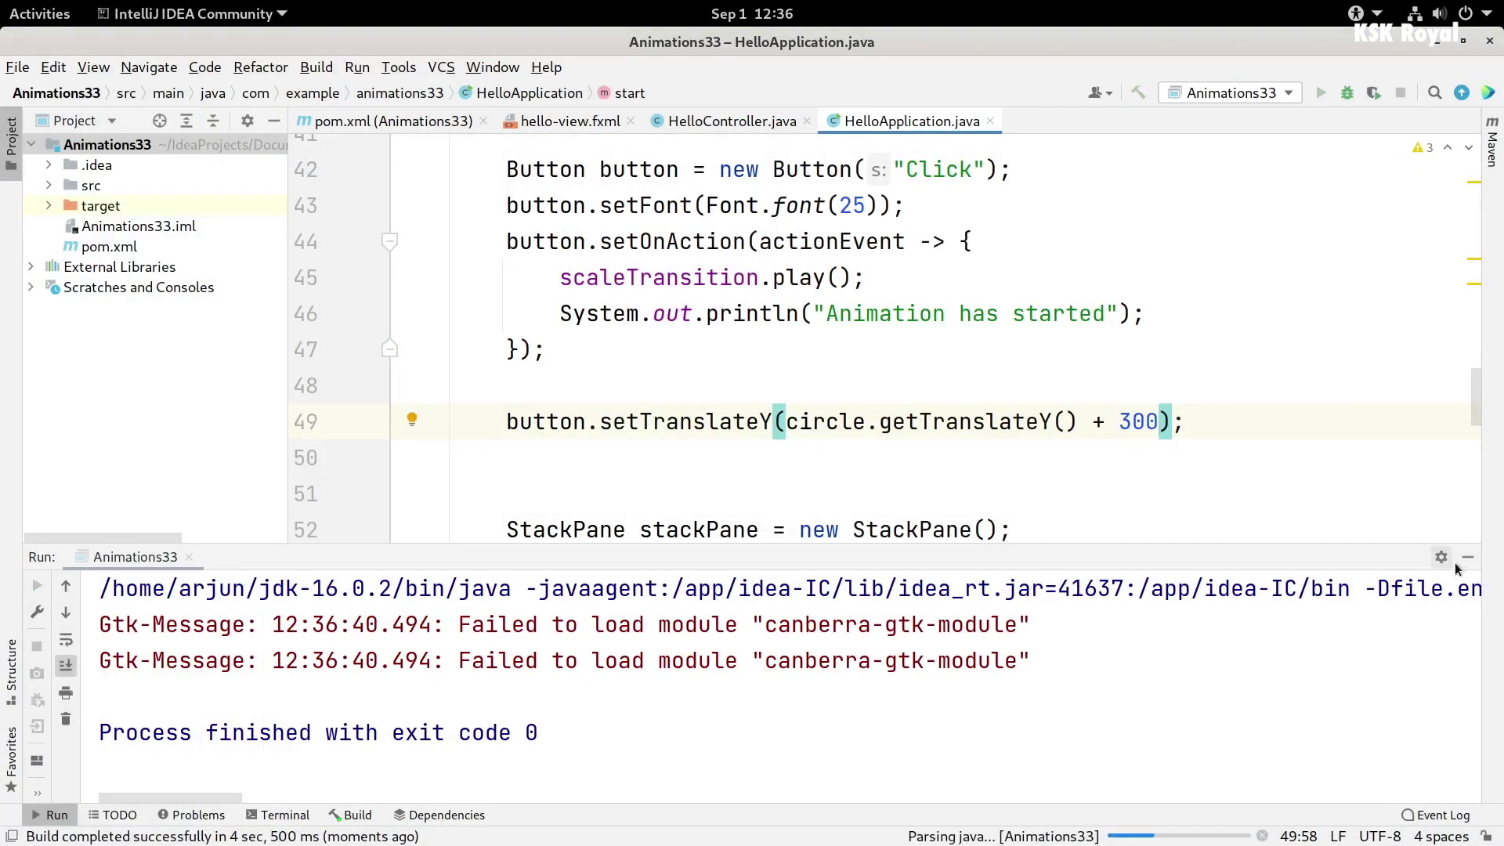
- Hide the Run panel and click the SimpleCircle Animation button to start the circle animation
{"action": "left_click", "coordinate": [1467, 557]}
{"action": "scroll", "coordinate": [1216, 710], "scroll_direction": "up", "scroll_amount": 1}
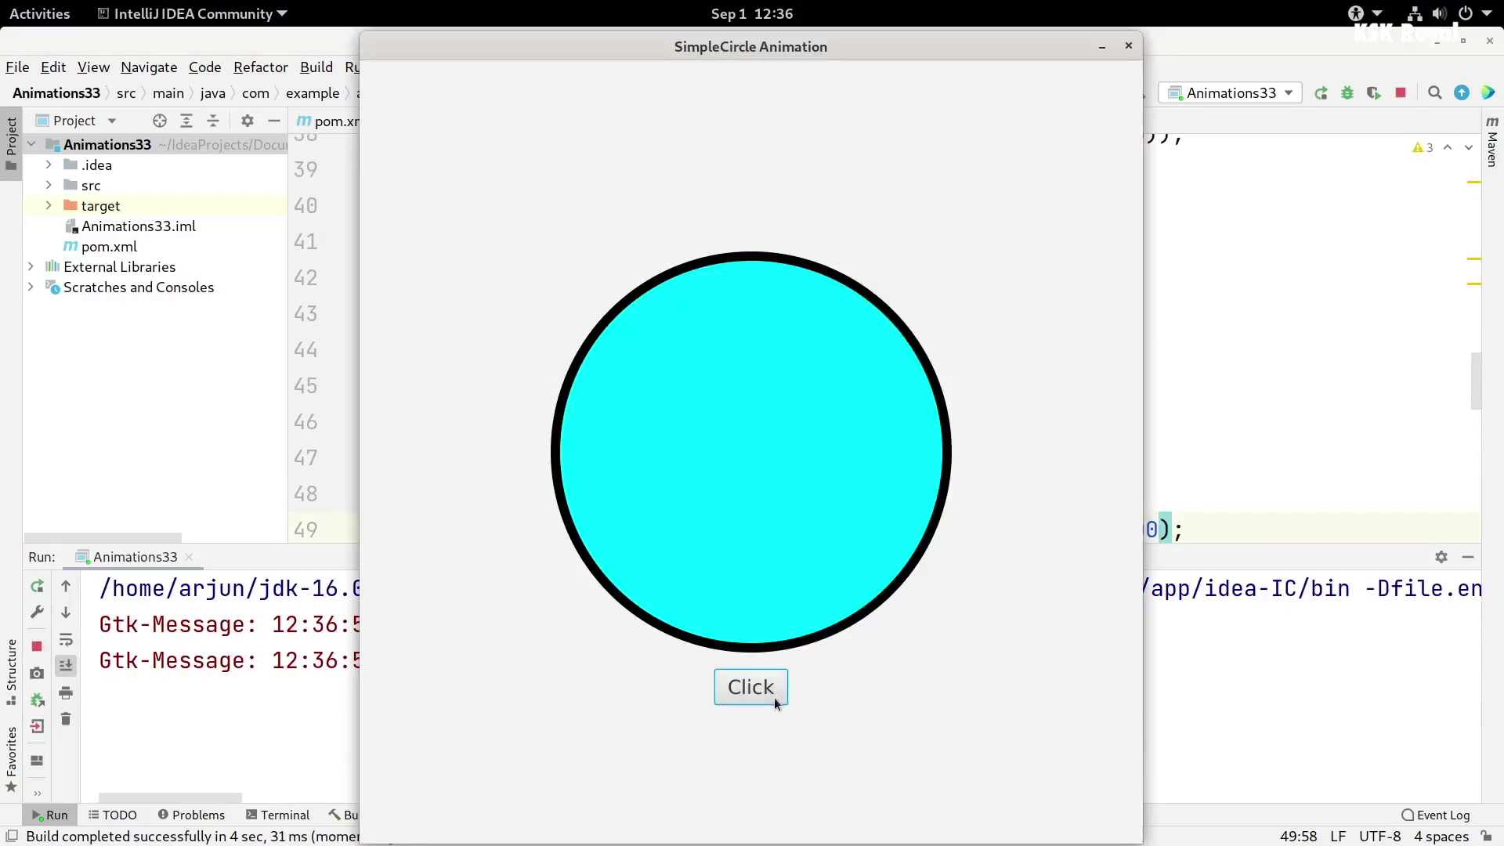
{"action": "left_click", "coordinate": [763, 695]}
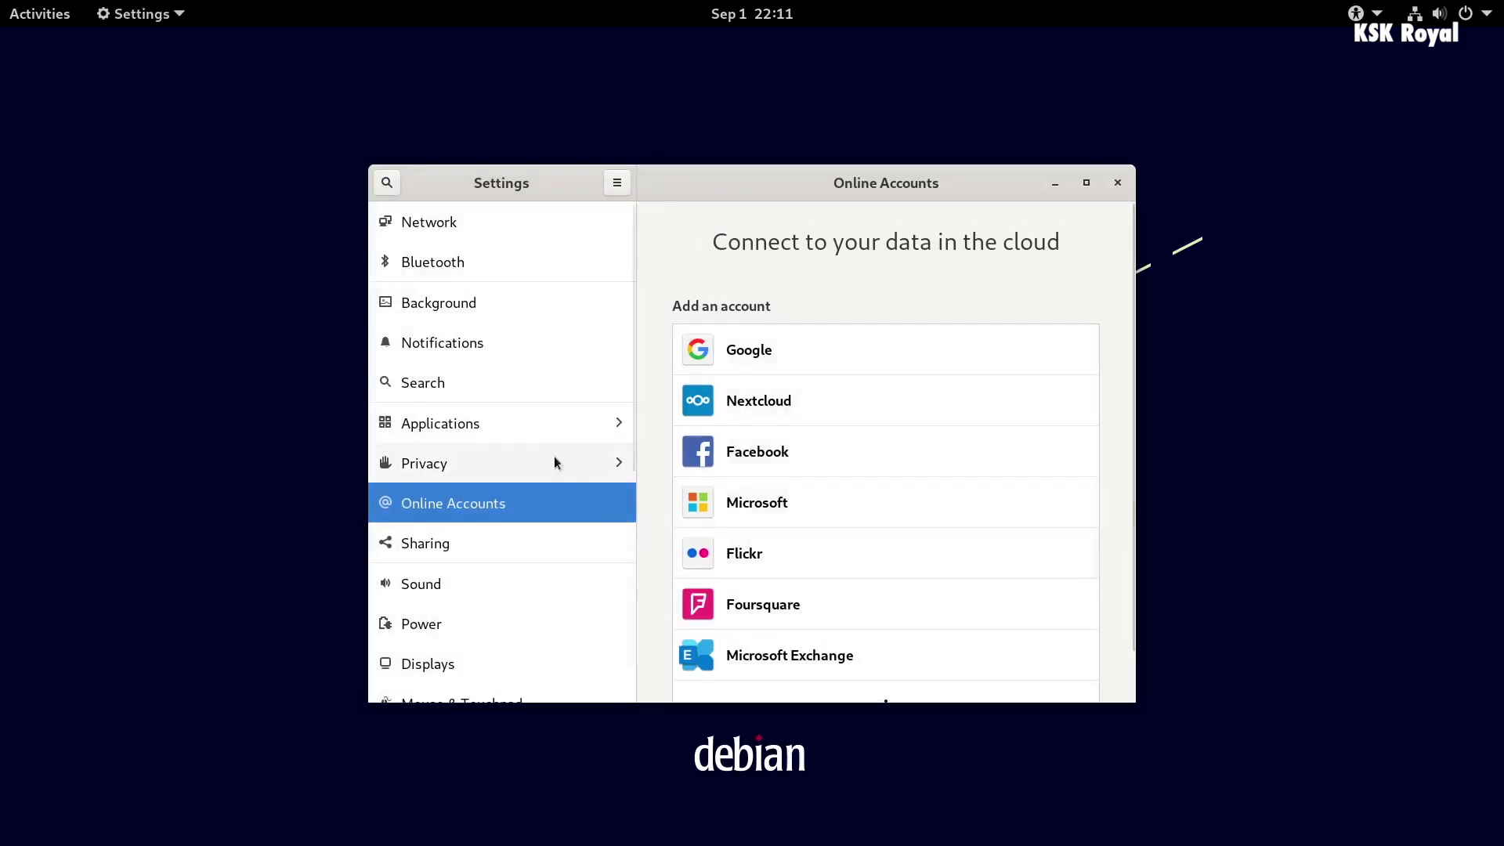
- Open Settings' About page and read the memory, Intel i5-3550 processor, Debian 11 and GNOME 3.38.5
{"action": "scroll", "coordinate": [551, 446], "scroll_direction": "down", "scroll_amount": 1}
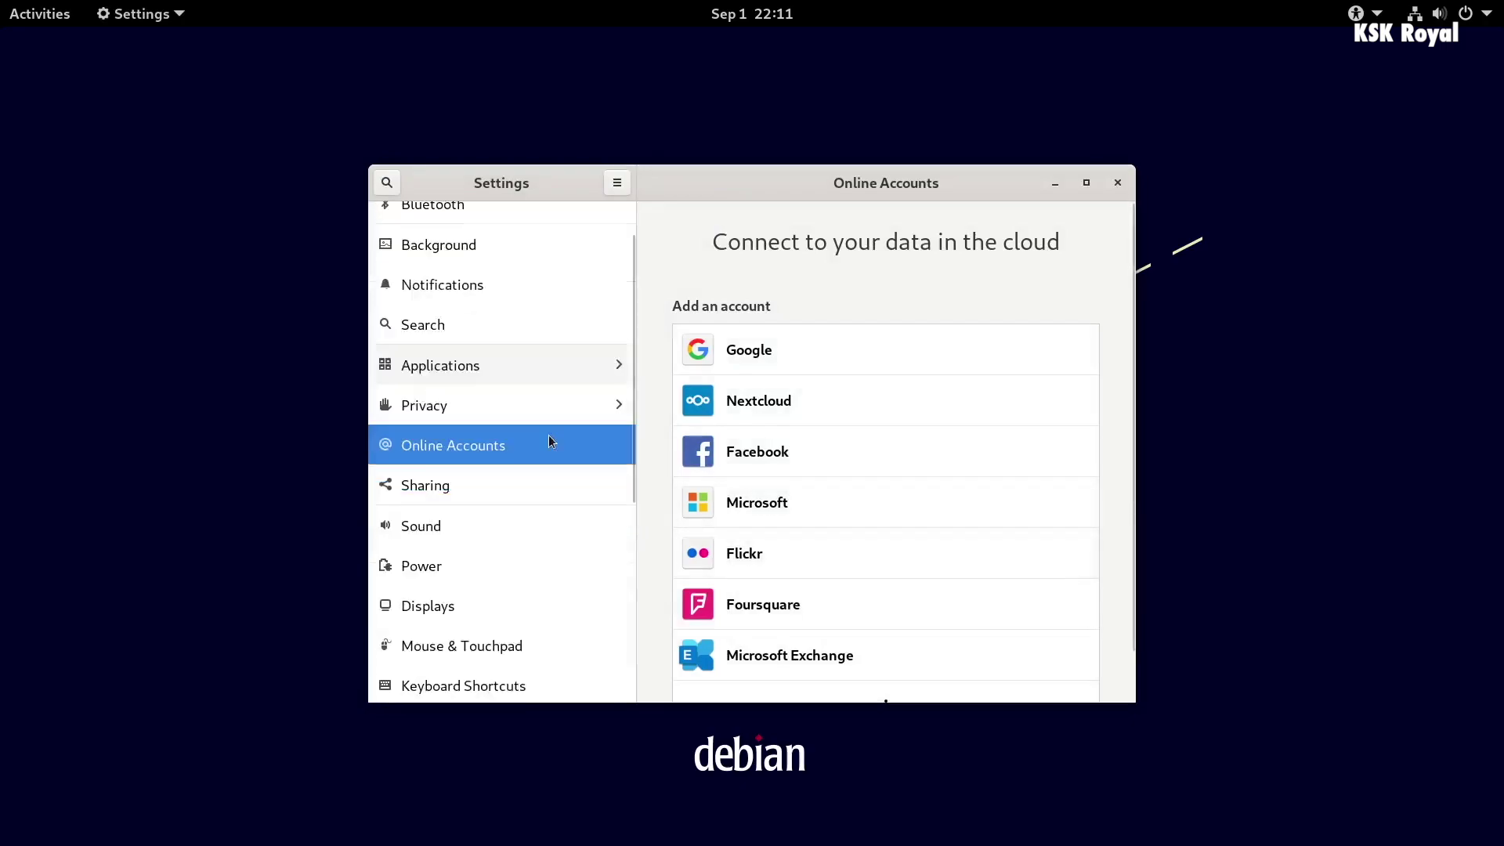
{"action": "scroll", "coordinate": [548, 441], "scroll_direction": "down", "scroll_amount": 5}
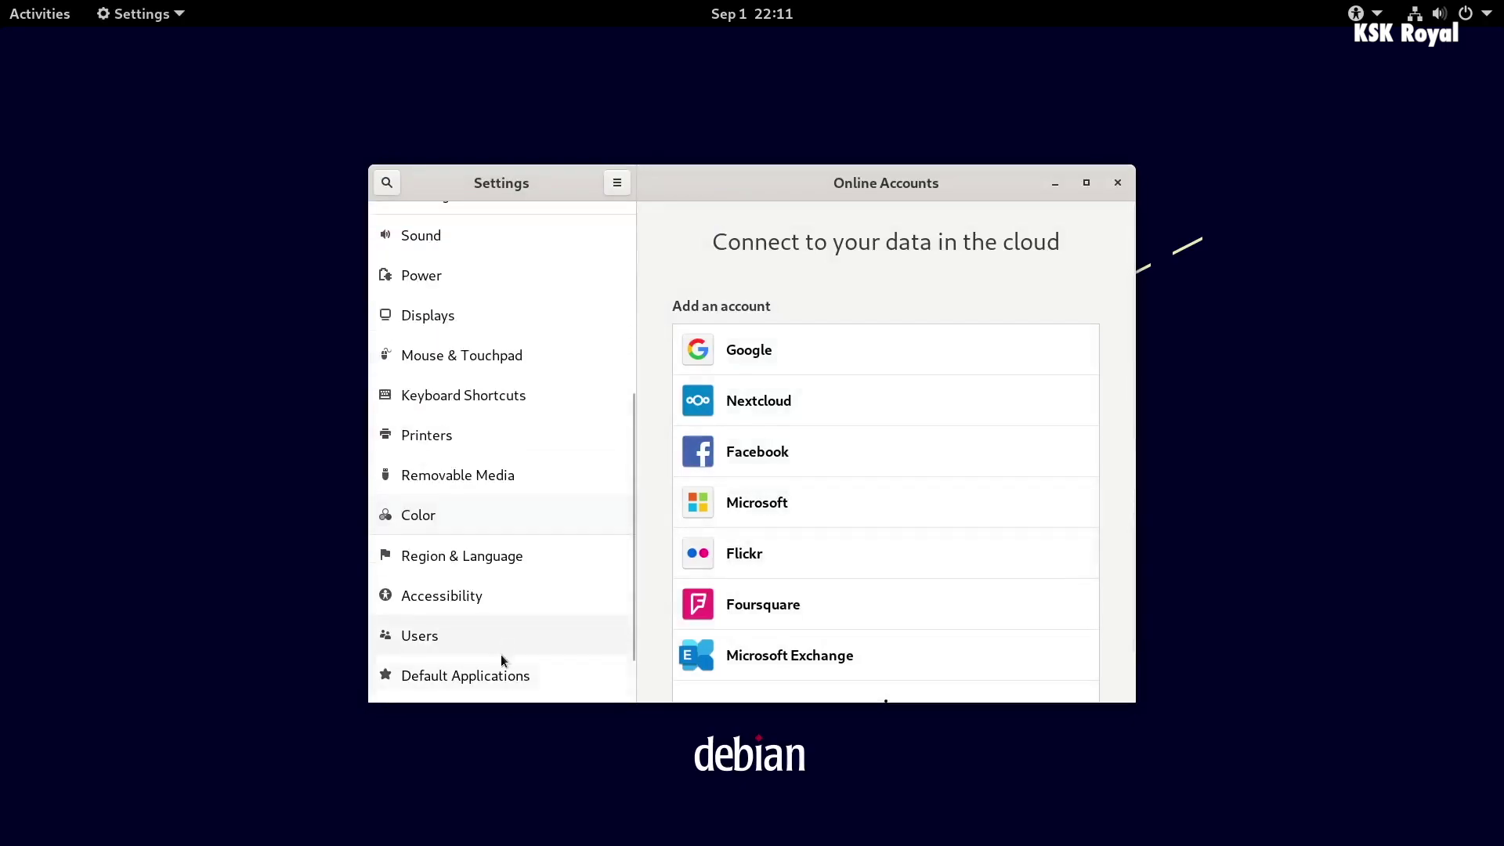
{"action": "scroll", "coordinate": [501, 660], "scroll_direction": "down", "scroll_amount": 1}
{"action": "left_click", "coordinate": [494, 678]}
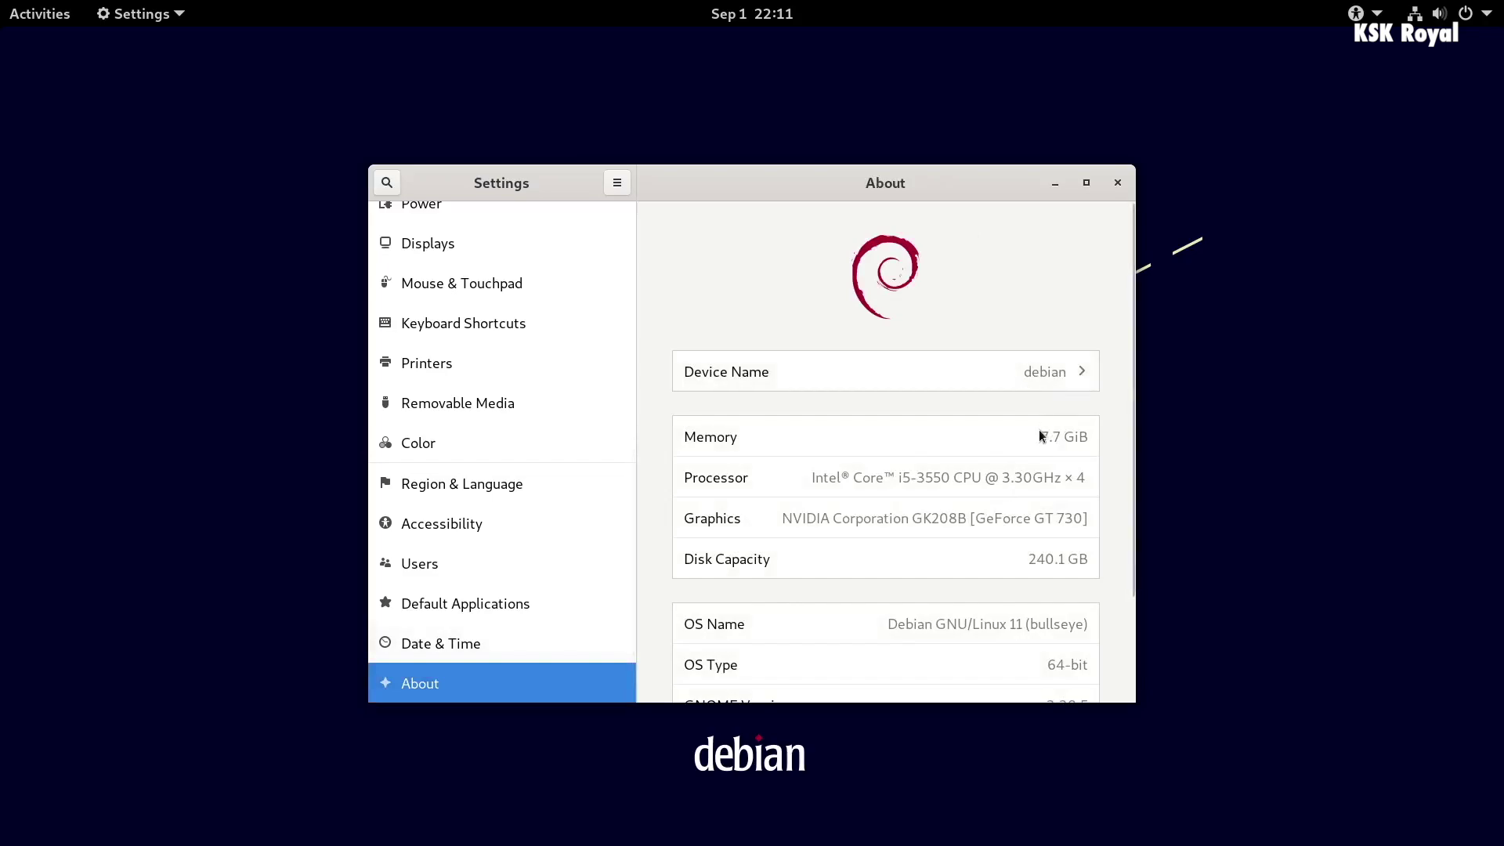
{"action": "scroll", "coordinate": [1002, 614], "scroll_direction": "down", "scroll_amount": 3}
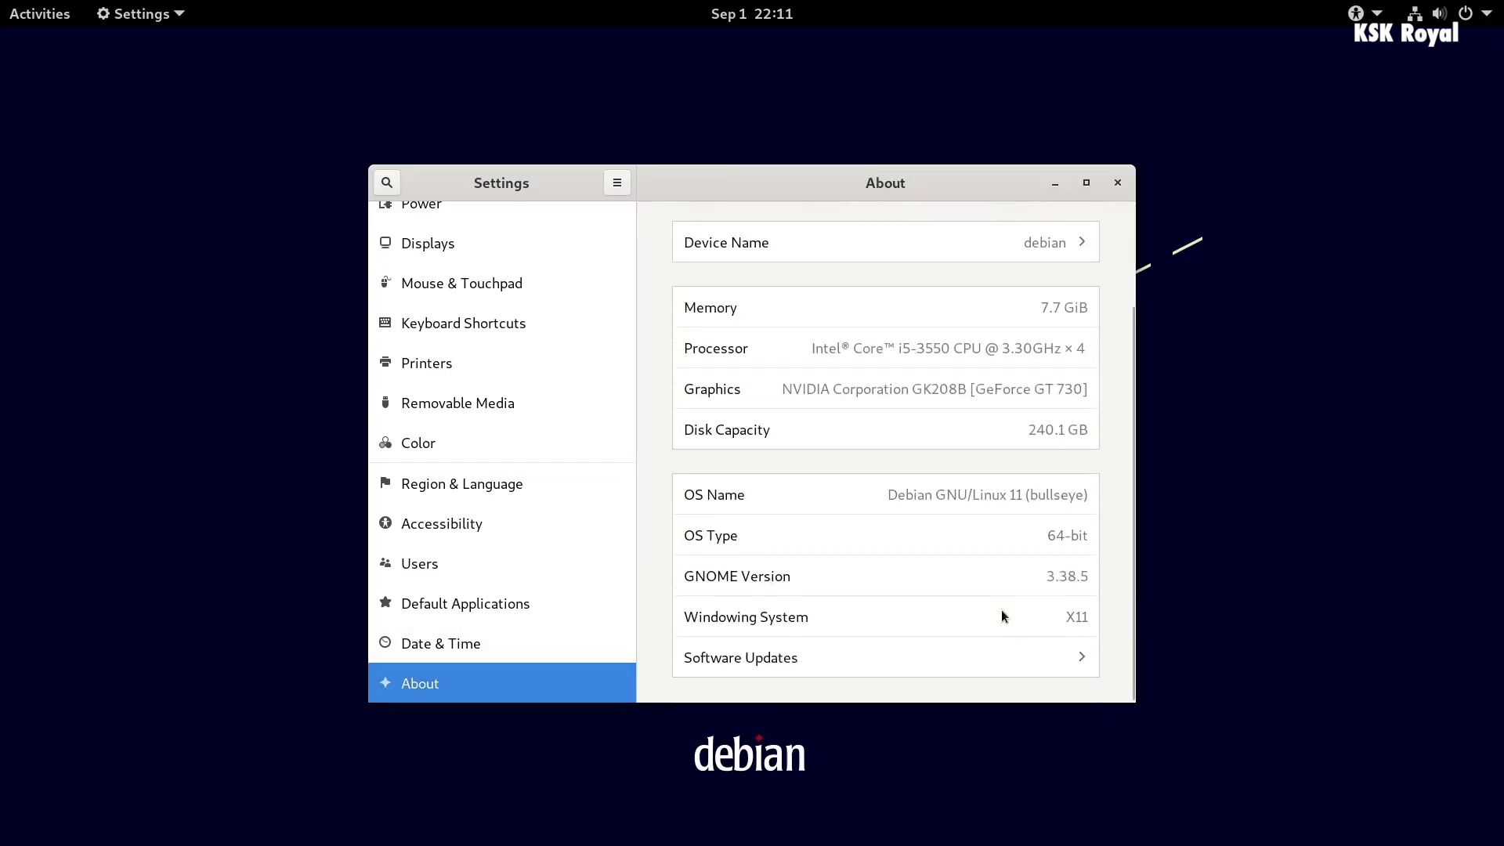
{"action": "left_click_drag", "start_coordinate": [1131, 343], "coordinate": [1125, 444]}
{"action": "triple_click", "coordinate": [920, 348]}
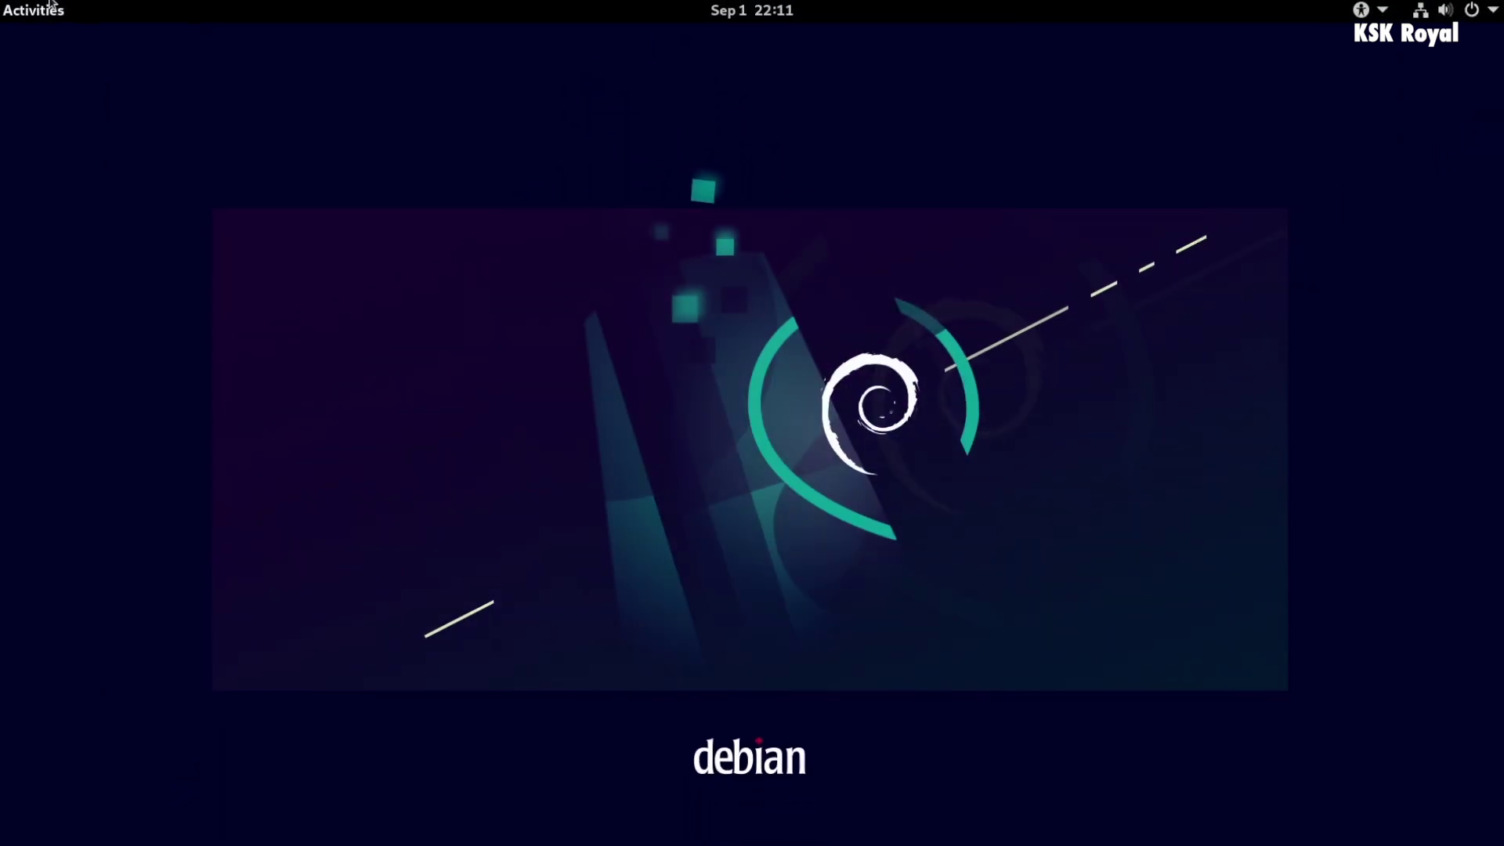
- Open Show Applications and scroll the app grid to the page containing Settings
{"action": "scroll", "coordinate": [1403, 259], "scroll_direction": "down", "scroll_amount": 1}
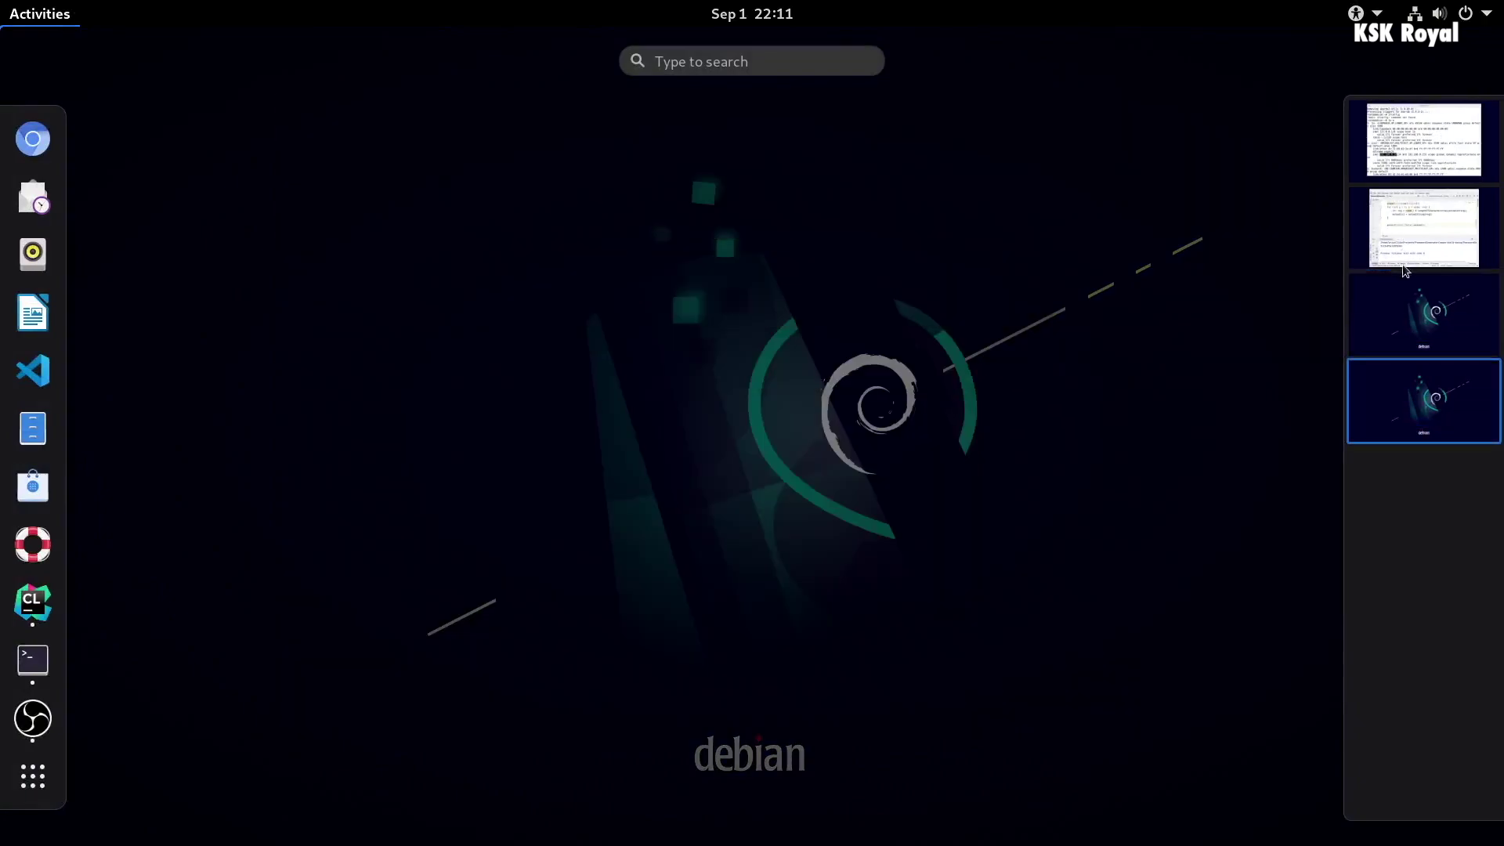
{"action": "scroll", "coordinate": [1431, 403], "scroll_direction": "up", "scroll_amount": 1}
{"action": "scroll", "coordinate": [1431, 404], "scroll_direction": "down", "scroll_amount": 1}
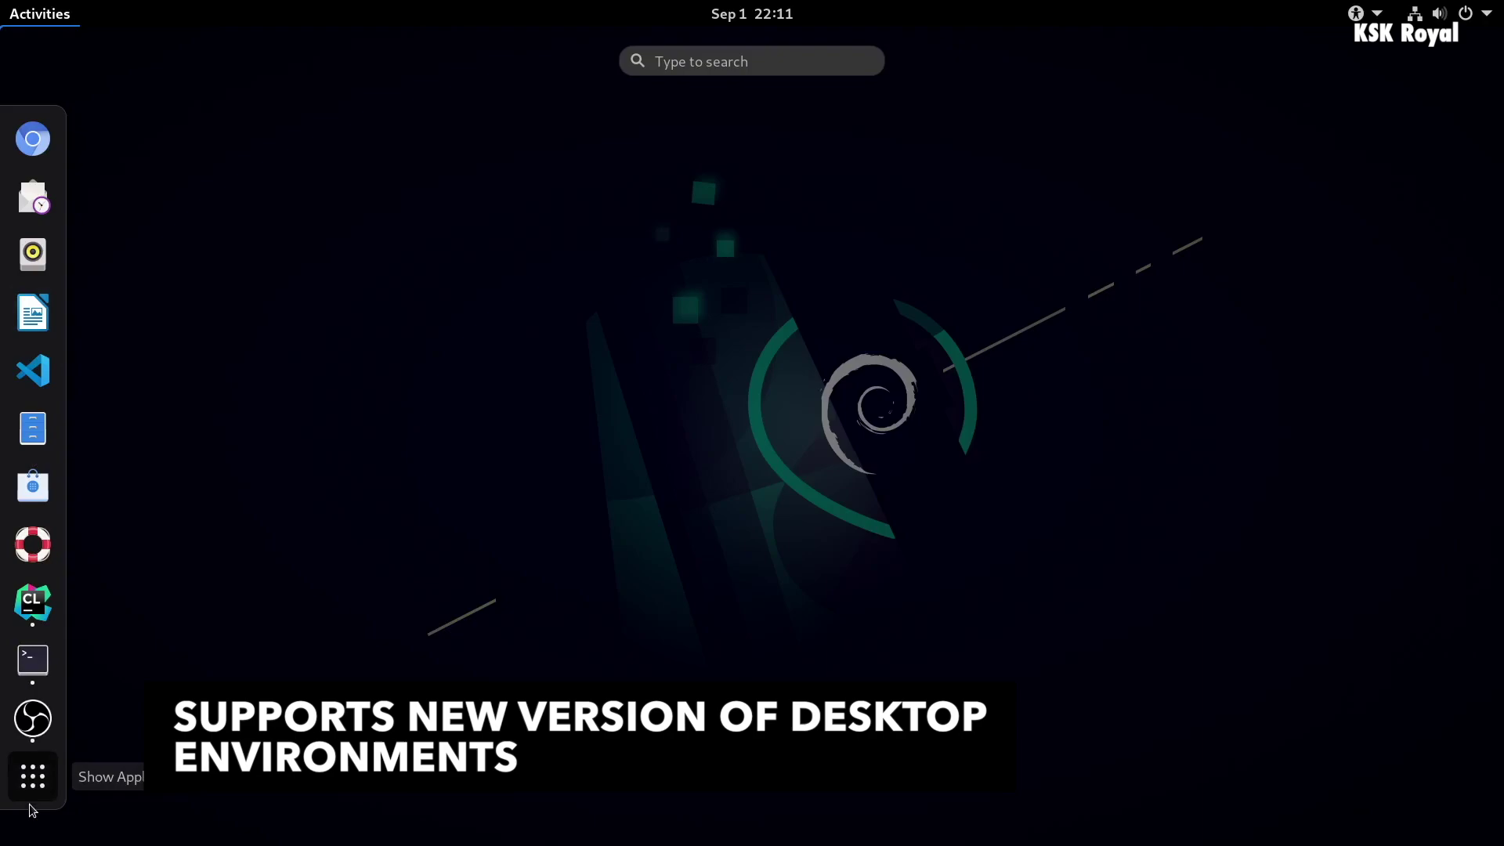
{"action": "left_click", "coordinate": [33, 783]}
{"action": "scroll", "coordinate": [621, 624], "scroll_direction": "down", "scroll_amount": 2}
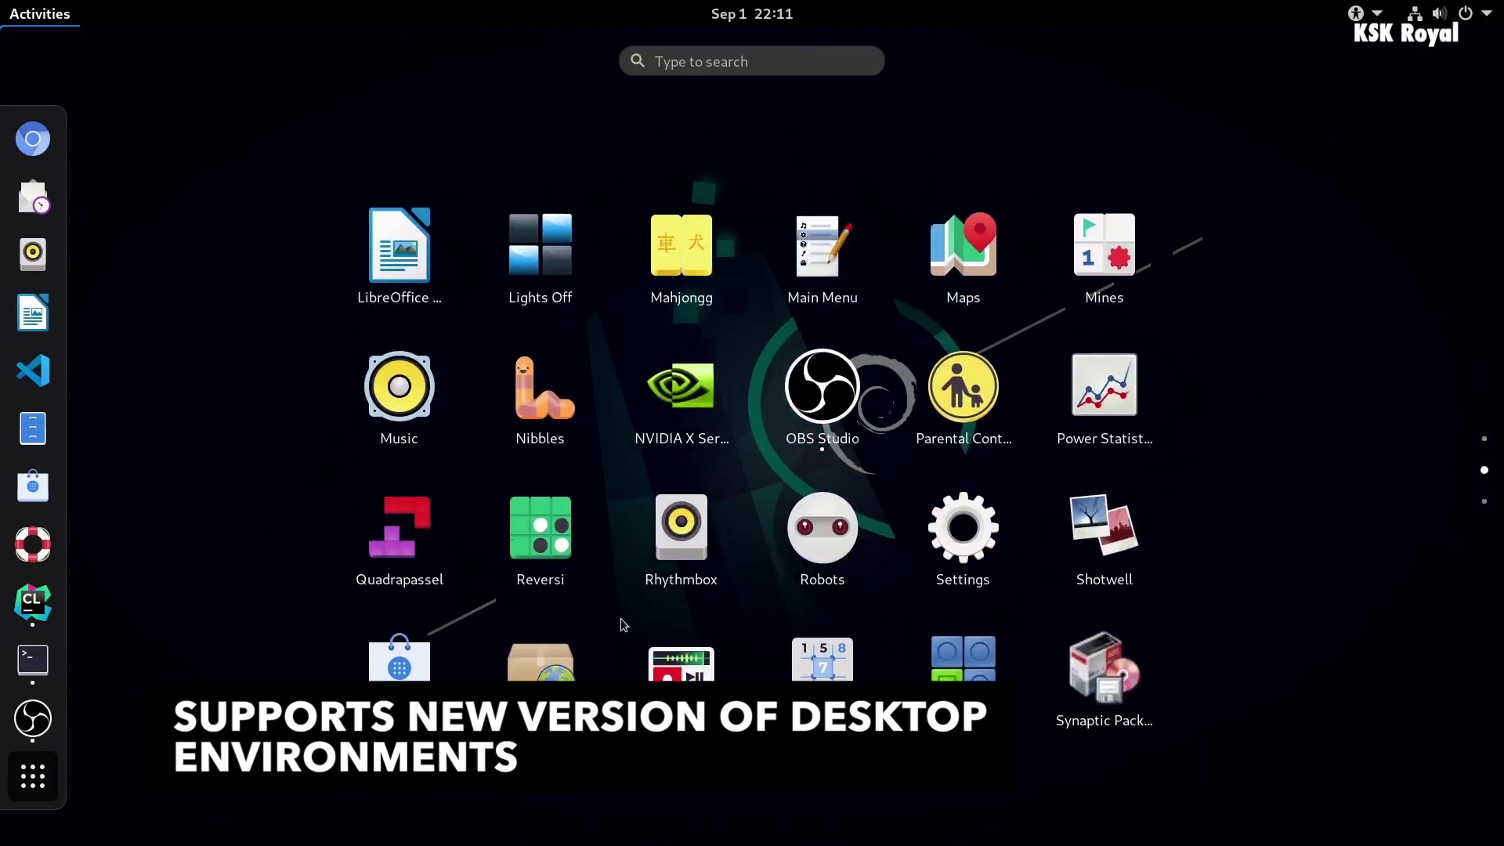
{"action": "scroll", "coordinate": [705, 625], "scroll_direction": "up", "scroll_amount": 1}
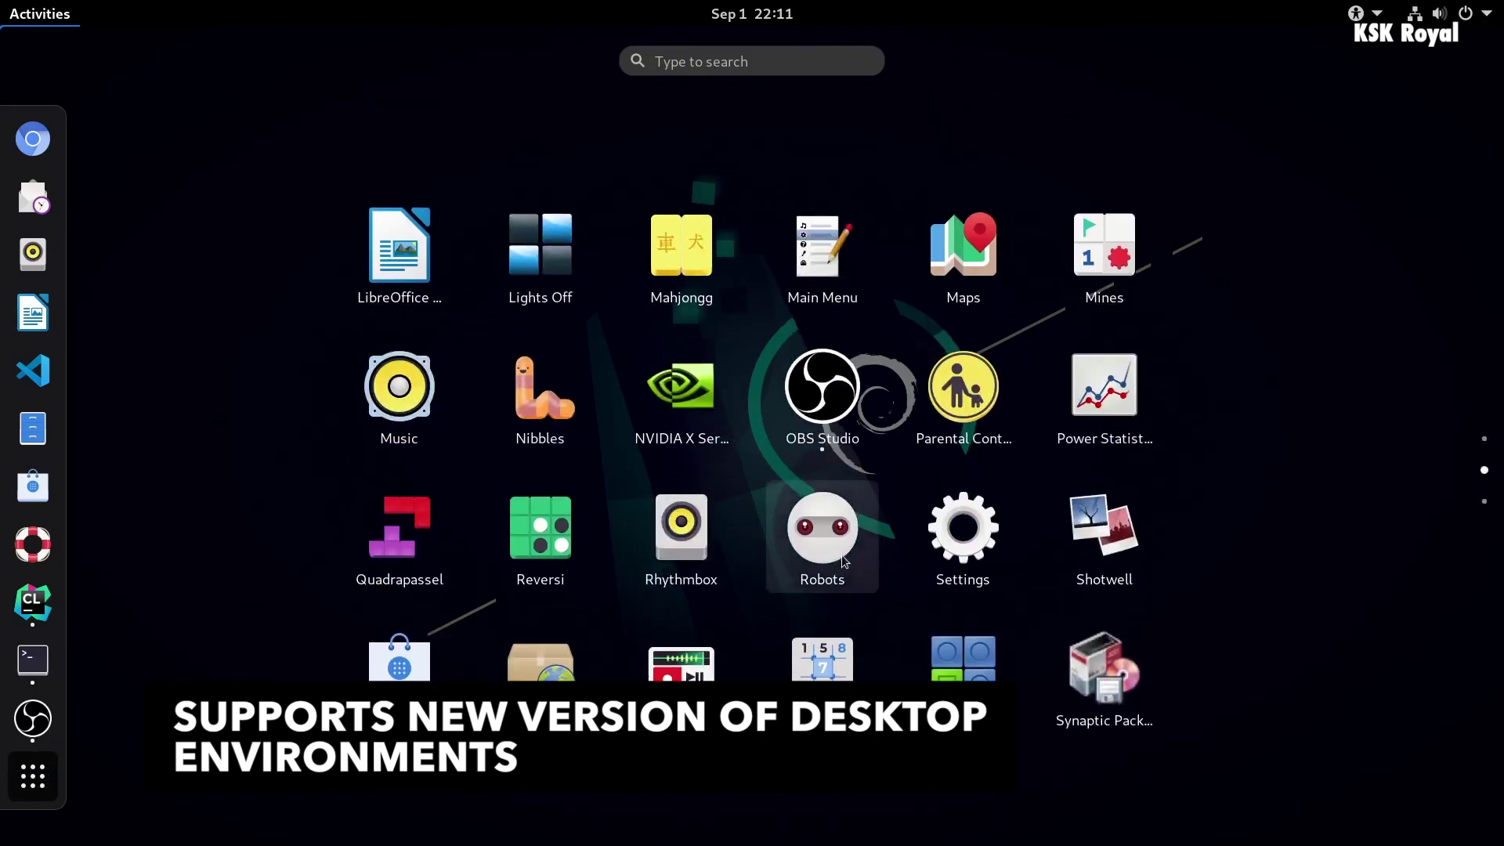
- Launch Settings and open its About page, then enter apt list in a terminal
{"action": "left_click", "coordinate": [971, 532]}
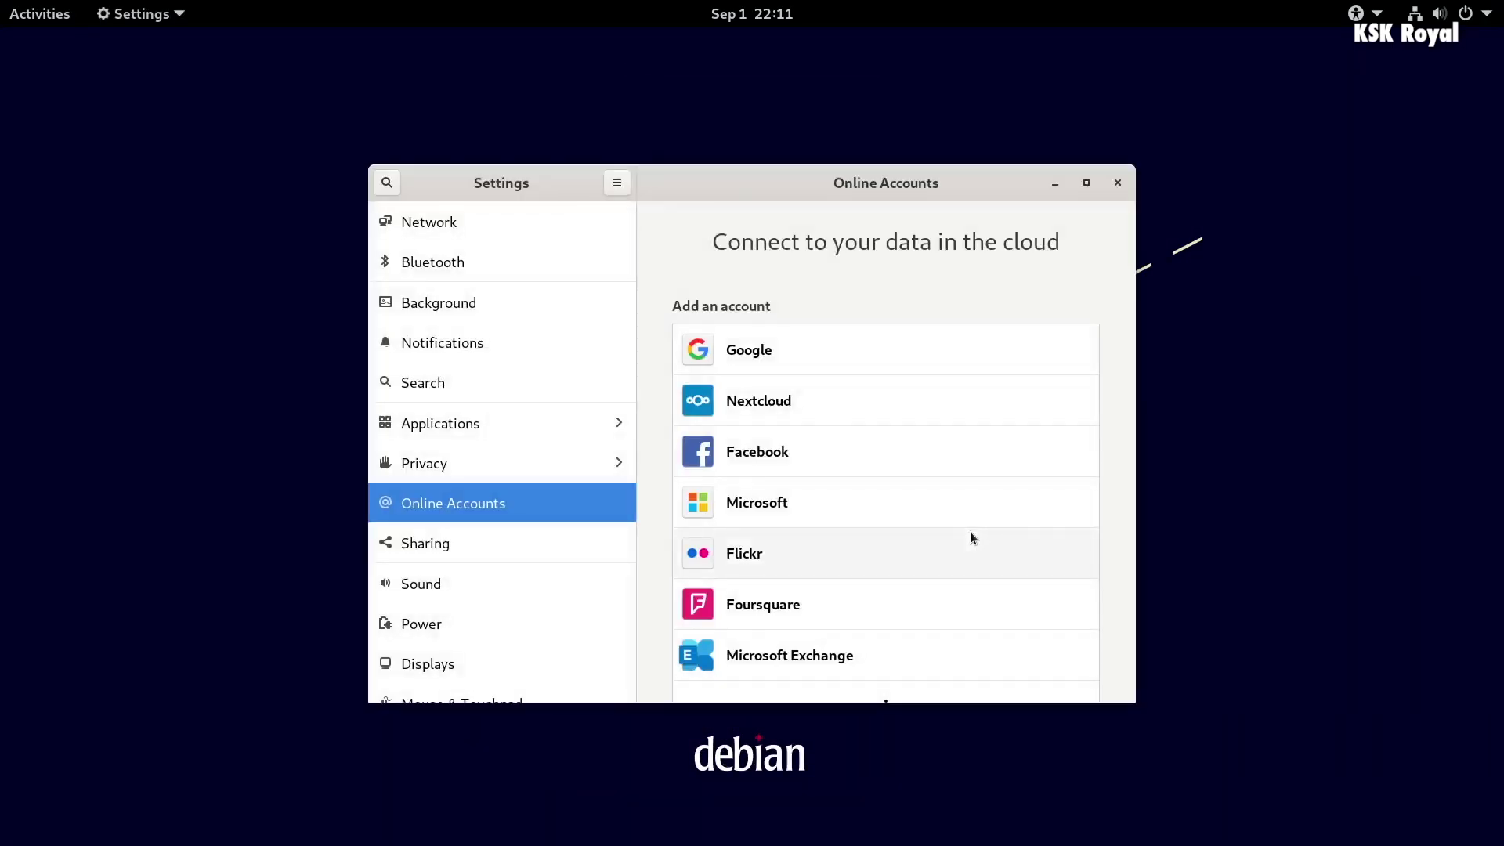
{"action": "scroll", "coordinate": [548, 435], "scroll_direction": "down", "scroll_amount": 5}
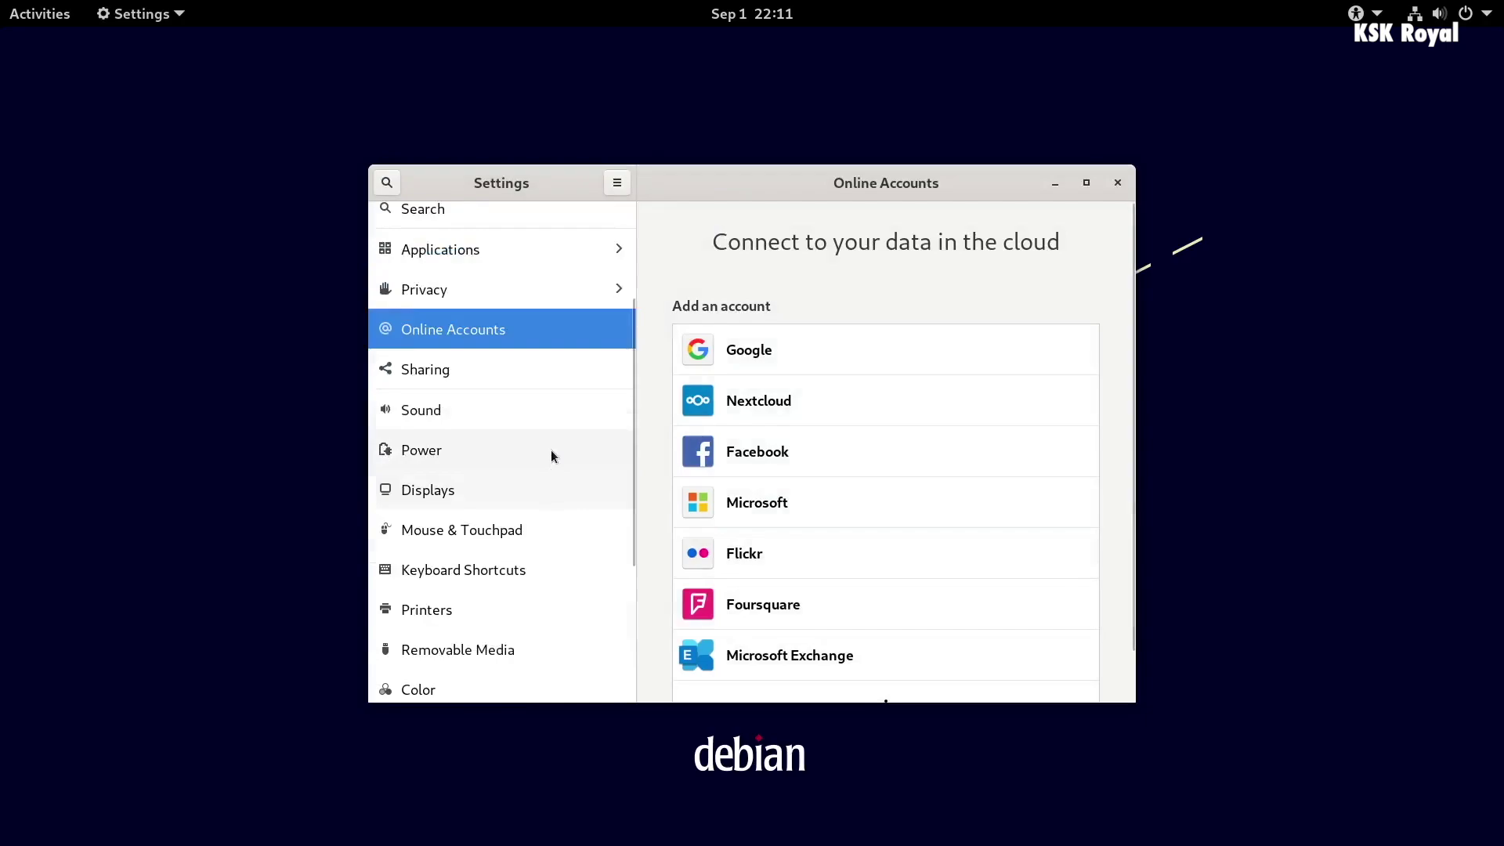
{"action": "scroll", "coordinate": [502, 650], "scroll_direction": "down", "scroll_amount": 2}
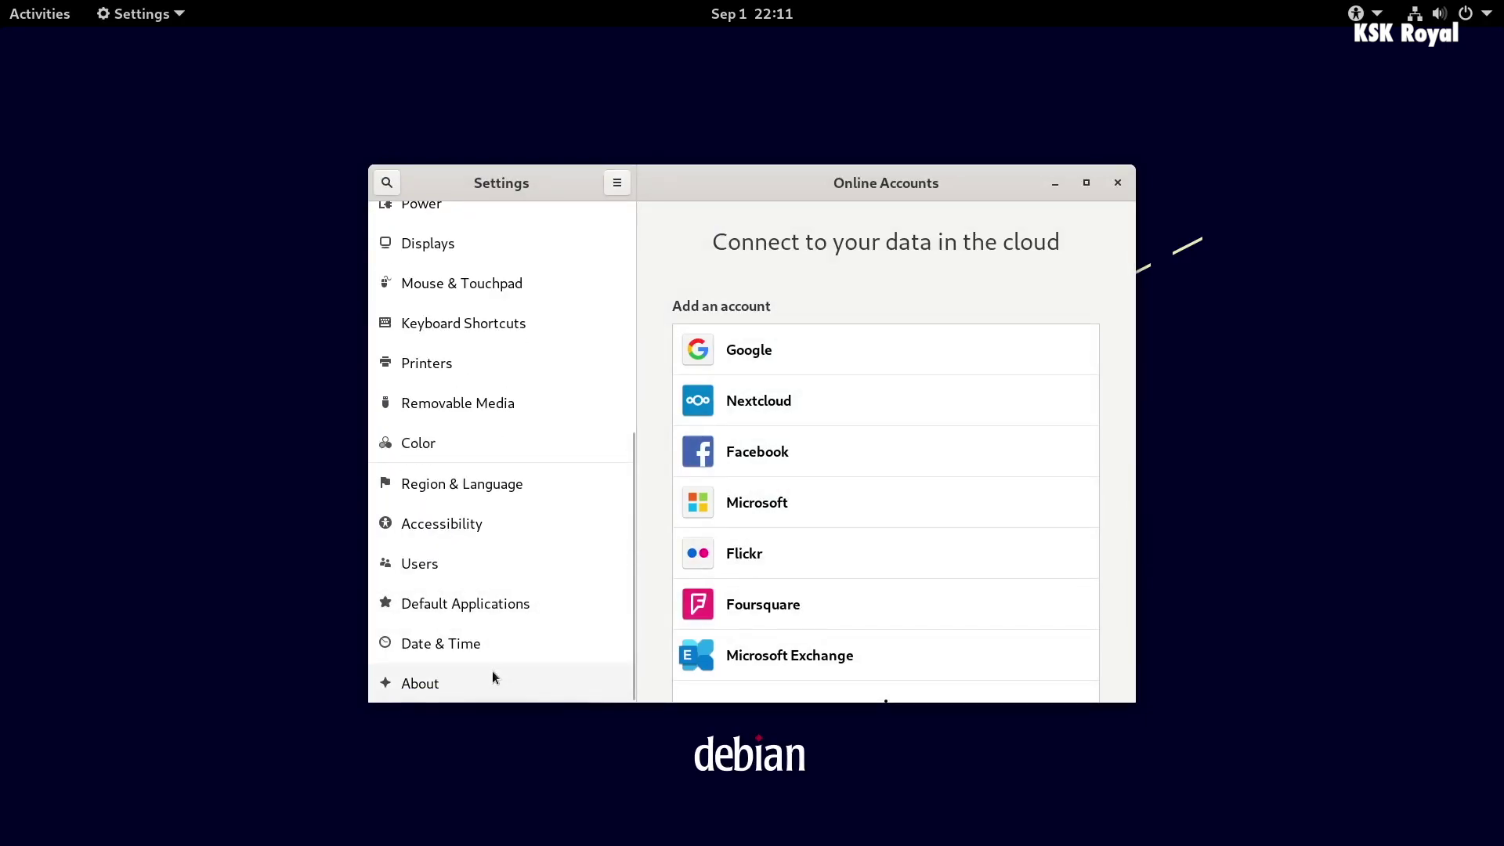
{"action": "left_click", "coordinate": [492, 678]}
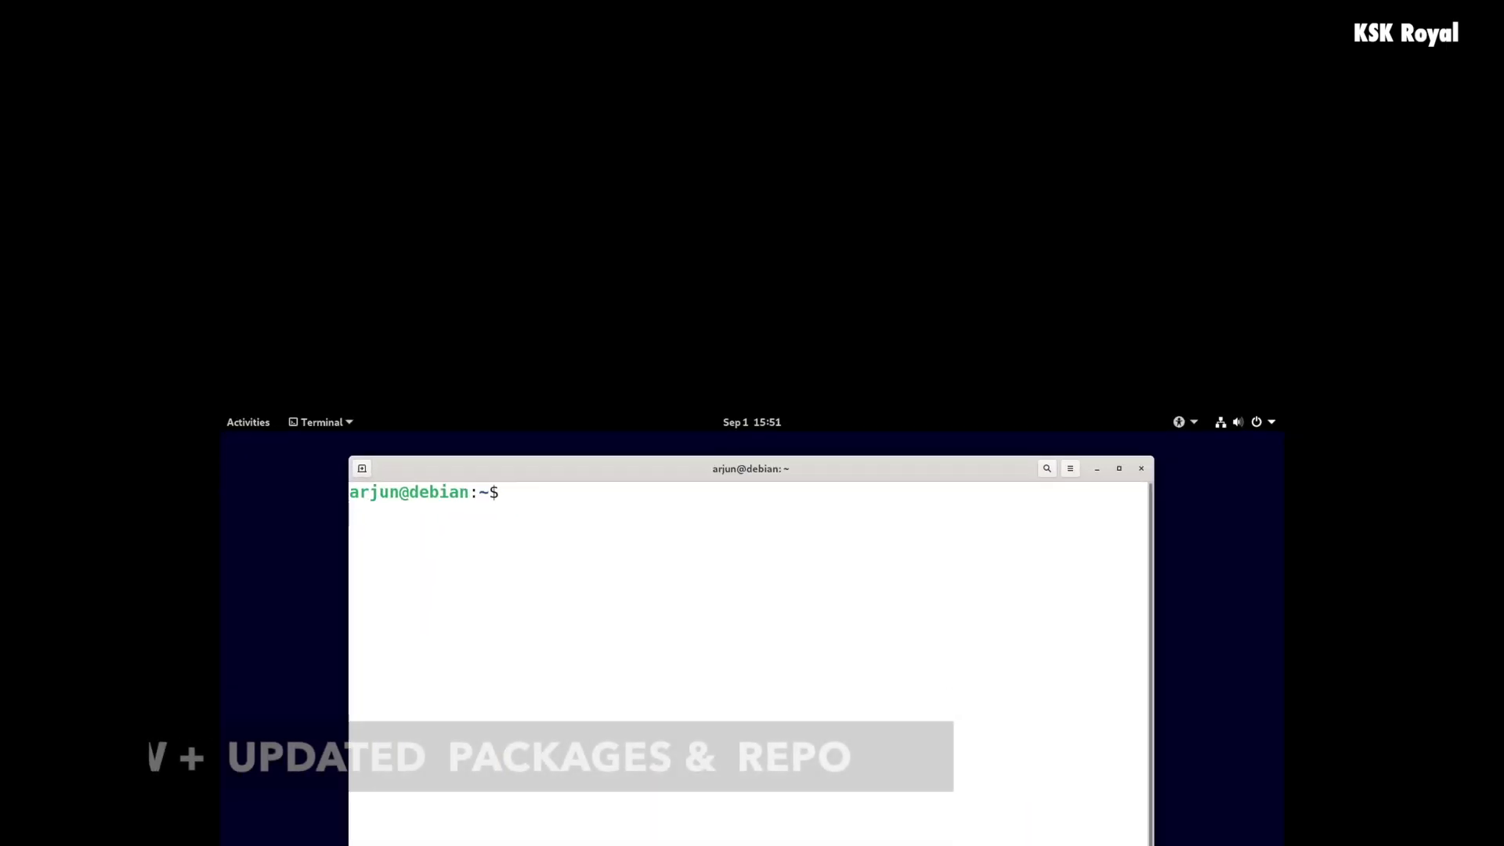
{"action": "type", "text": "apt list"}
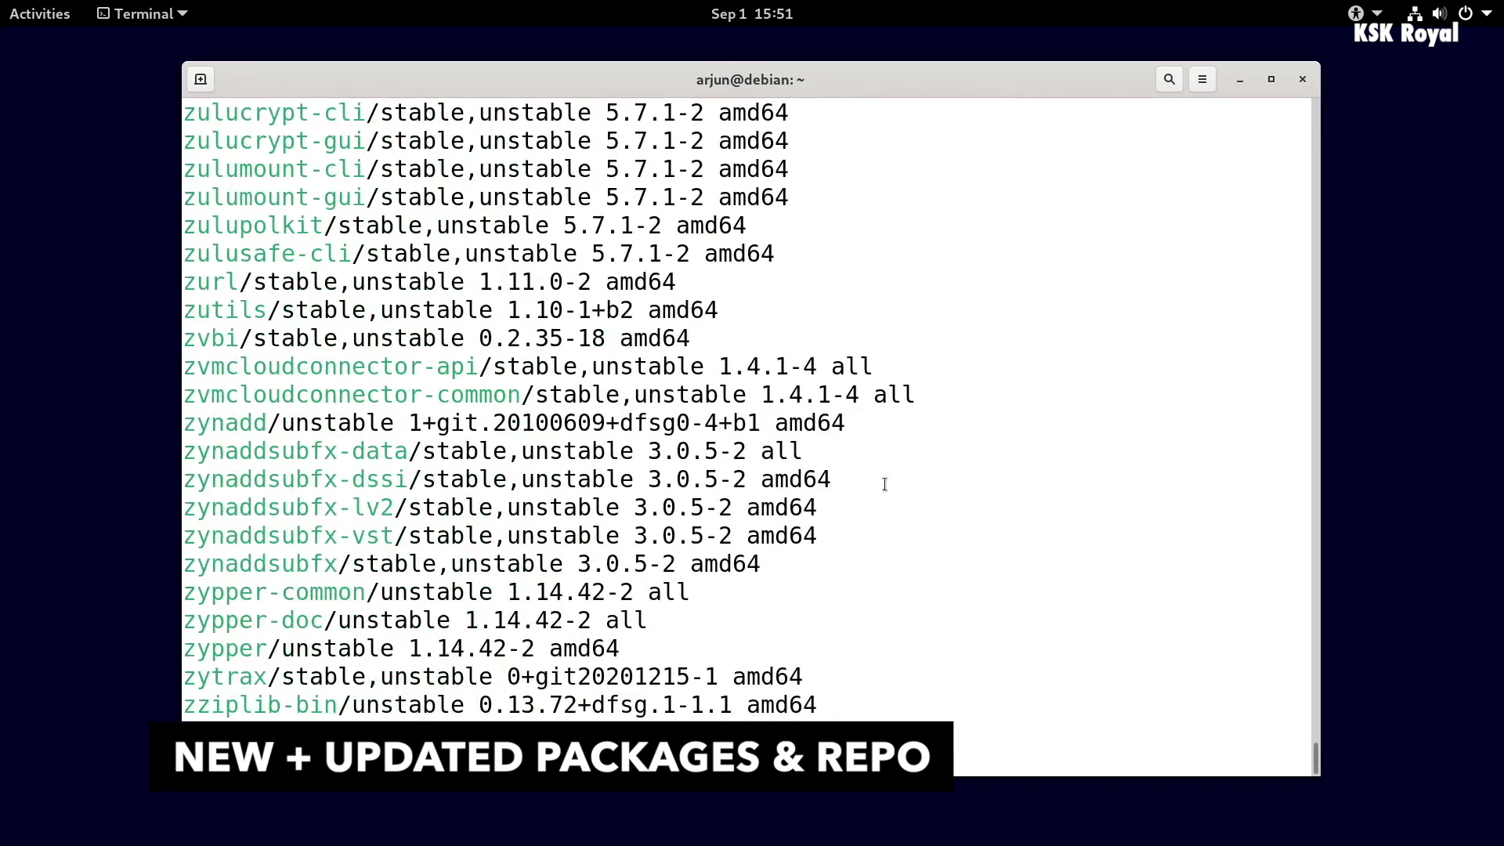
- Scroll through the apt list output down to zzuf and the prompt
{"action": "scroll", "coordinate": [868, 520], "scroll_direction": "up", "scroll_amount": 2}
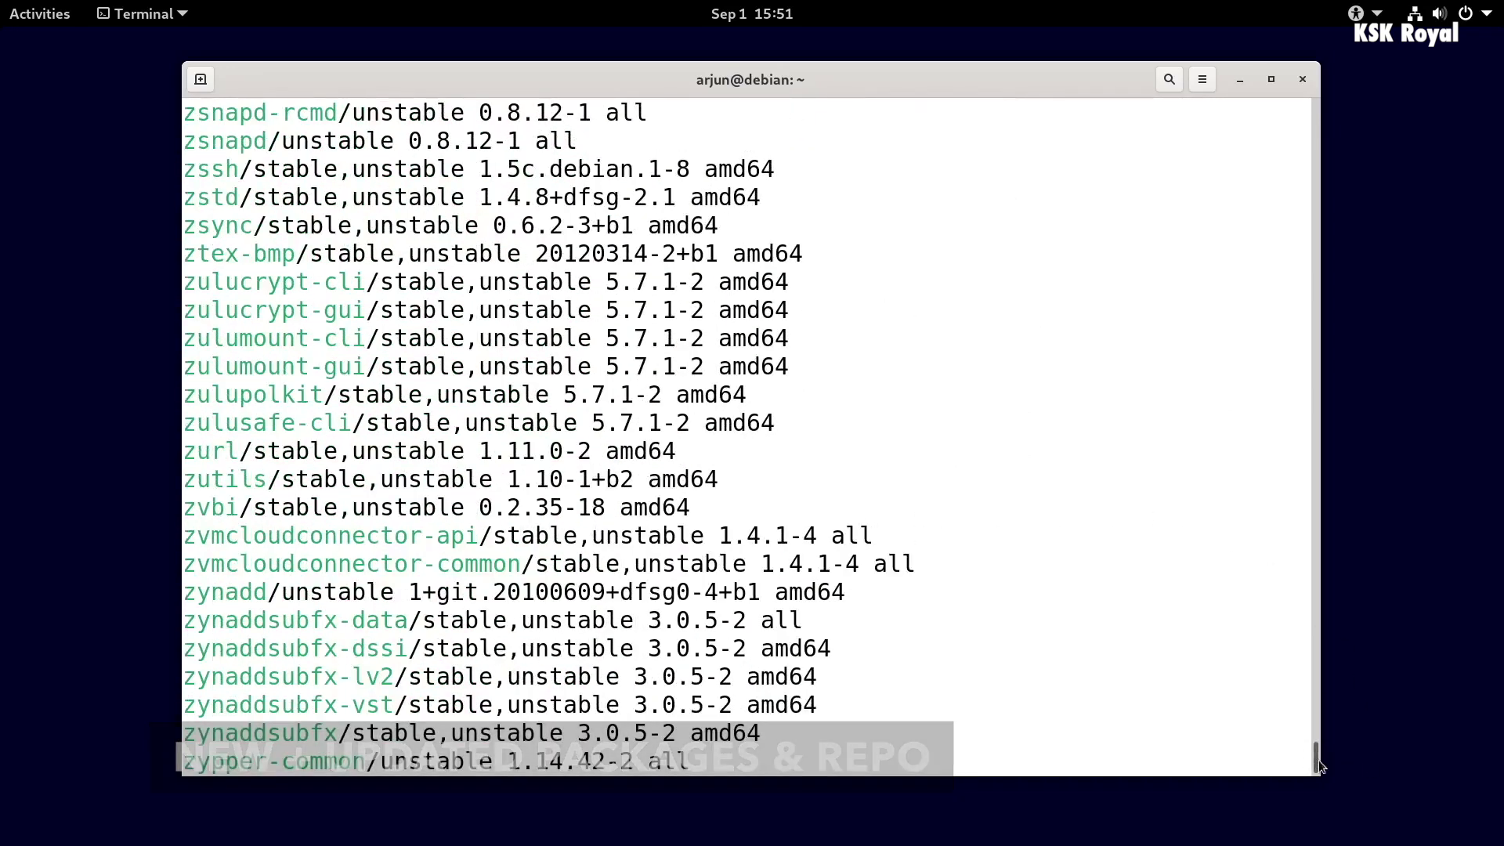
{"action": "left_click_drag", "start_coordinate": [1319, 759], "coordinate": [1321, 811]}
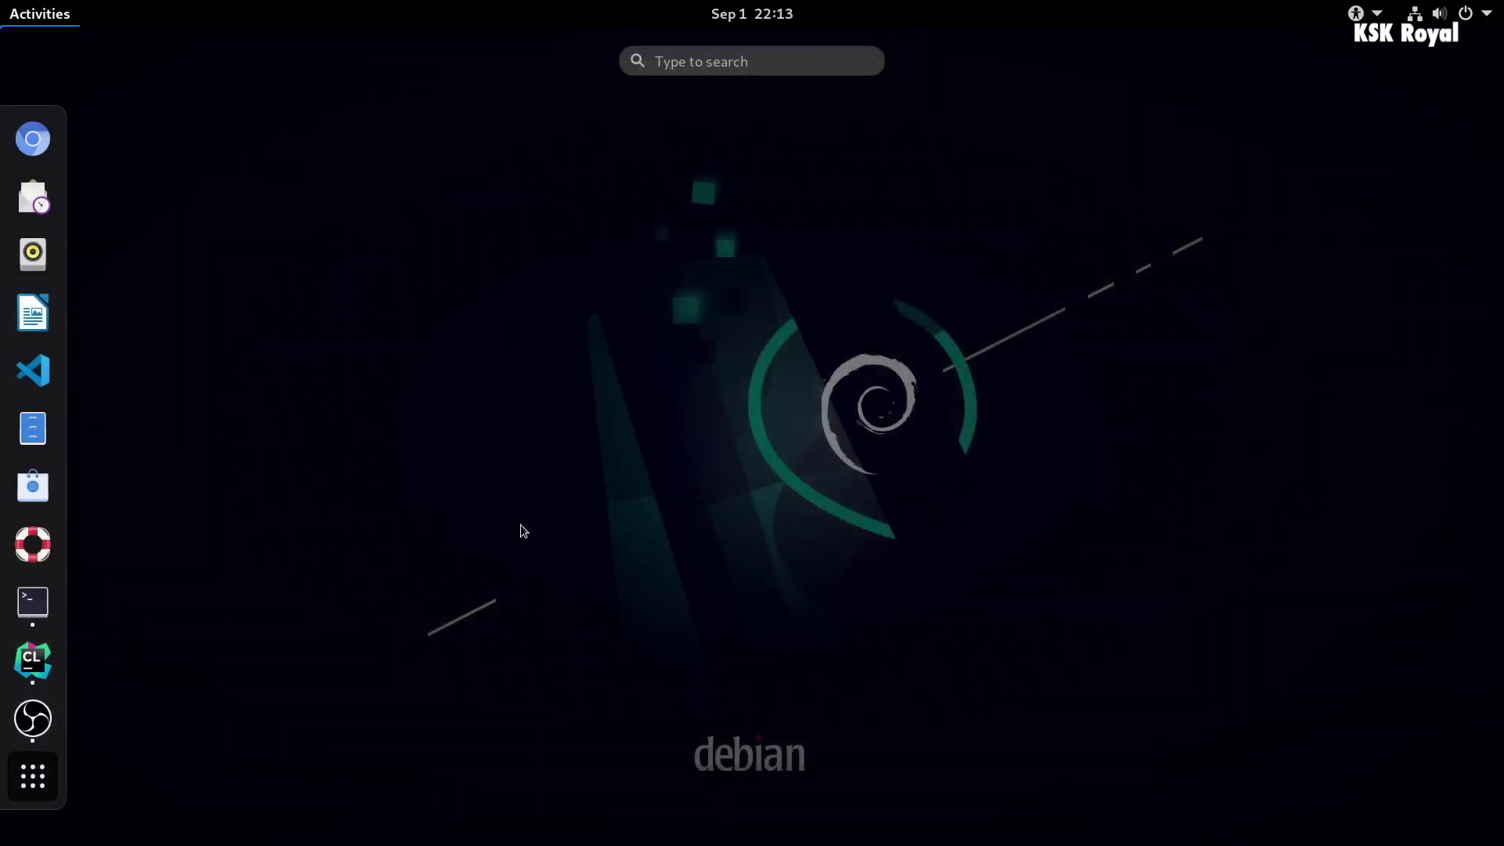
- Launch Clocks and Contacts from the application grid
{"action": "key", "text": "super+a"}
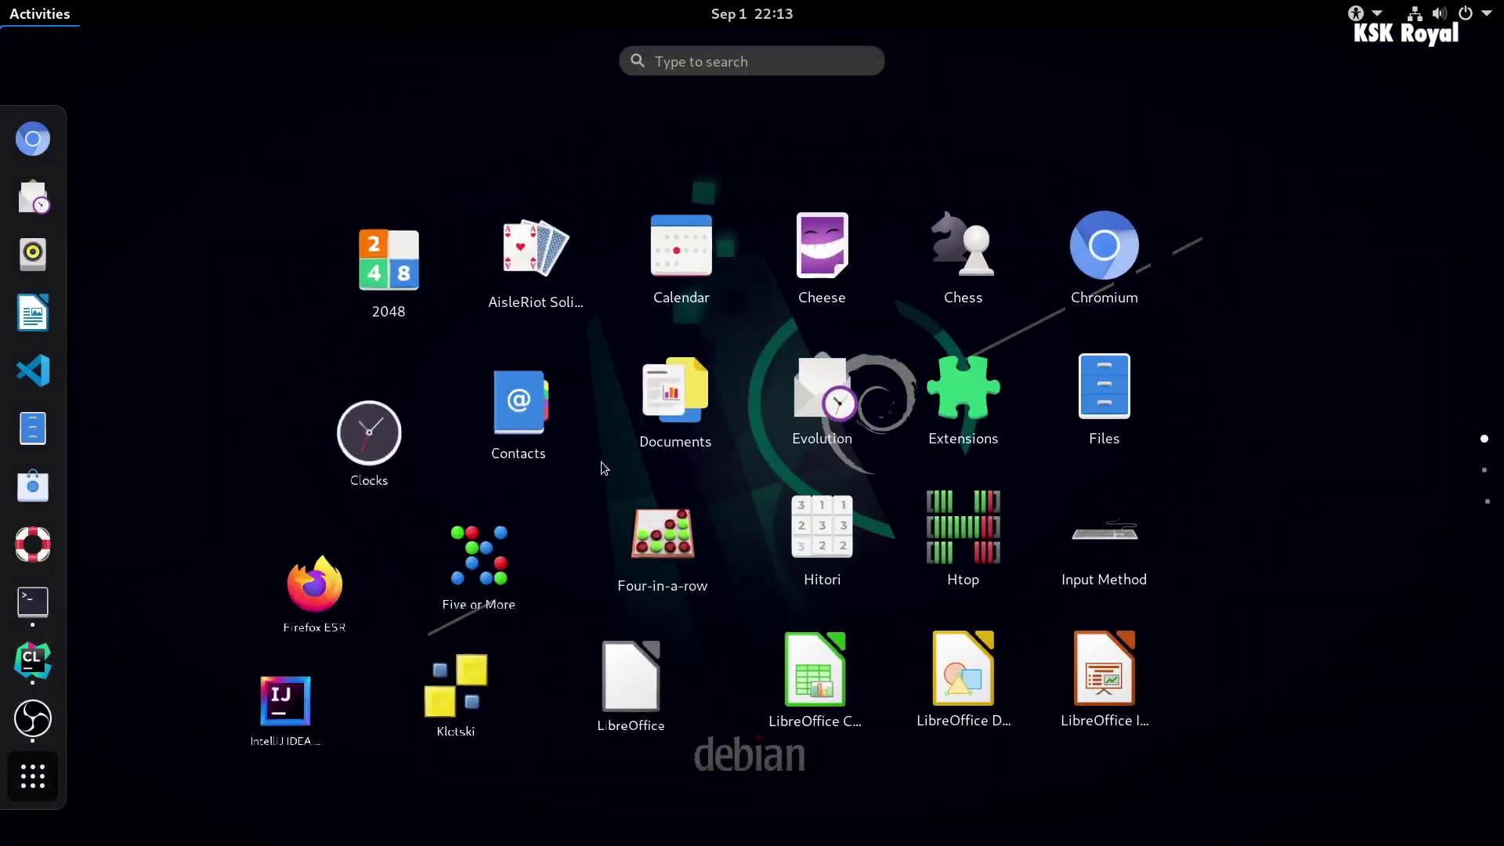
{"action": "left_click", "coordinate": [358, 415]}
{"action": "key", "text": "super+a"}
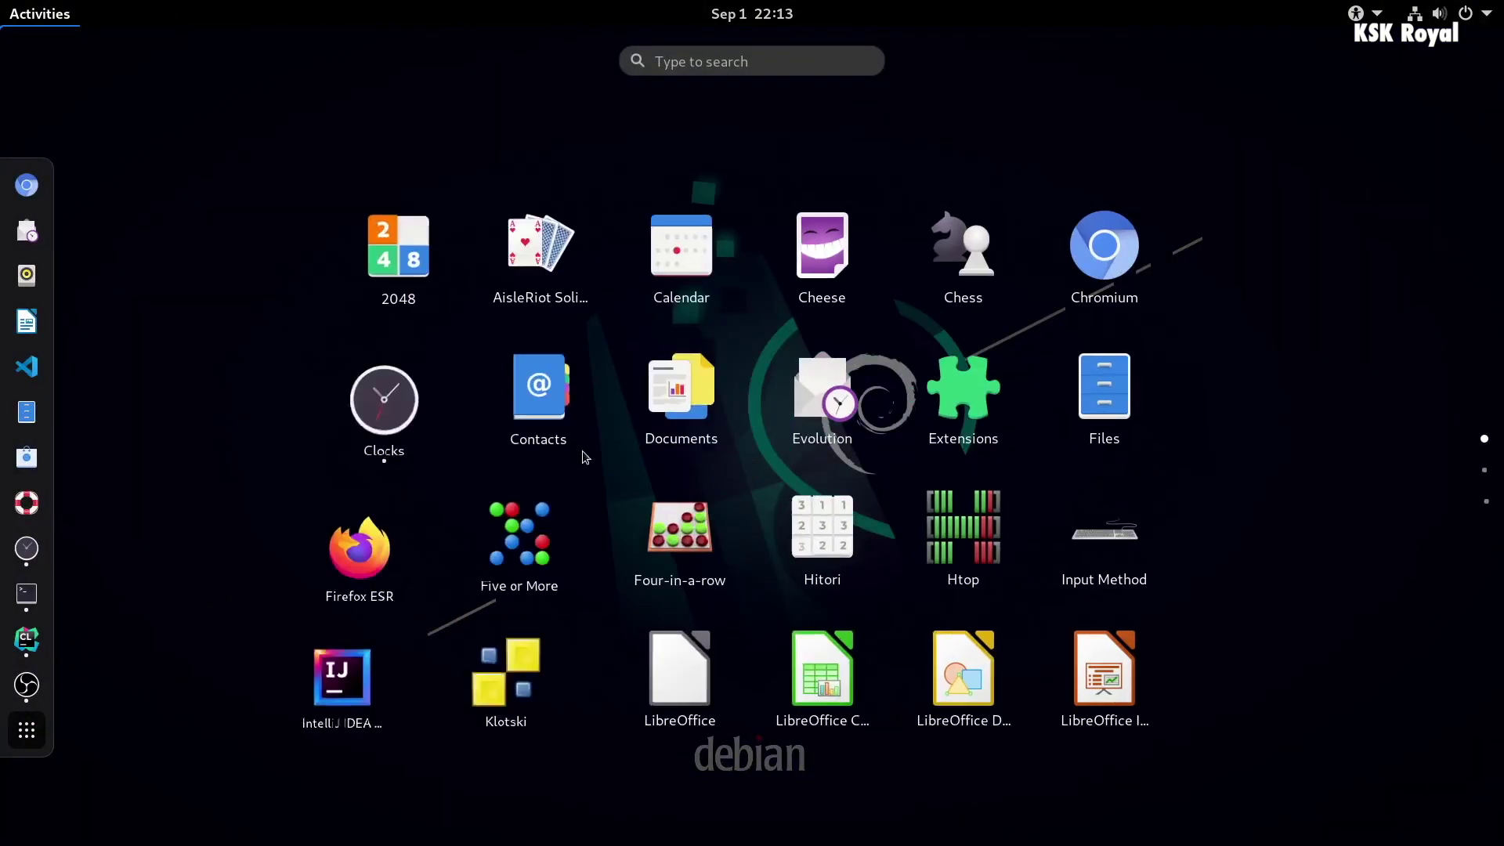
{"action": "left_click", "coordinate": [577, 427]}
- Launch Text Editor from the grid and switch to the CLion workspace
{"action": "key", "text": "super+a"}
{"action": "key", "text": "super+a"}
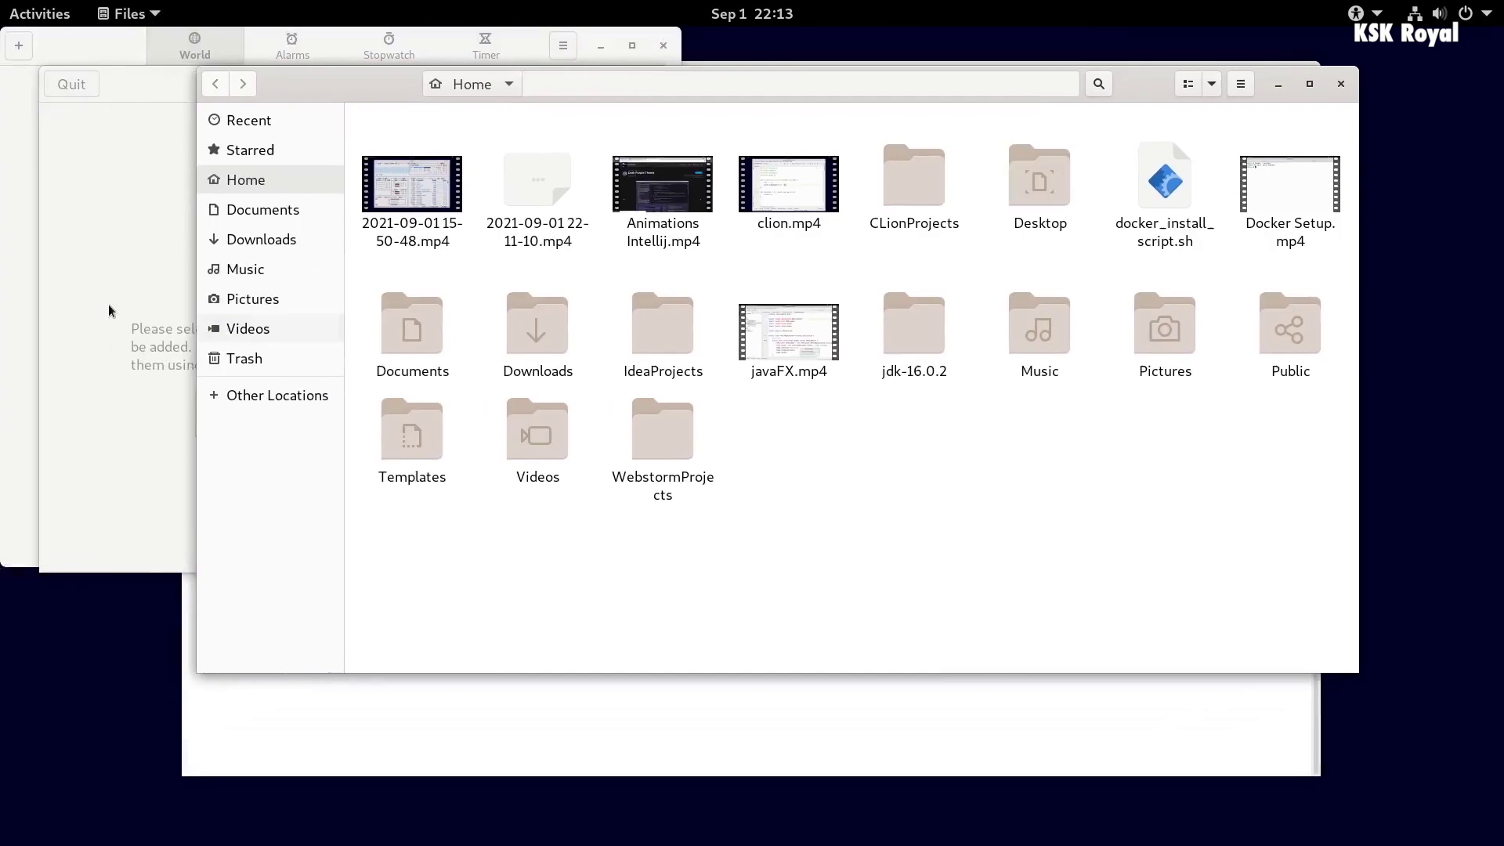
{"action": "key", "text": "super+a"}
{"action": "scroll", "coordinate": [420, 362], "scroll_direction": "down", "scroll_amount": 1}
{"action": "scroll", "coordinate": [421, 361], "scroll_direction": "down", "scroll_amount": 1}
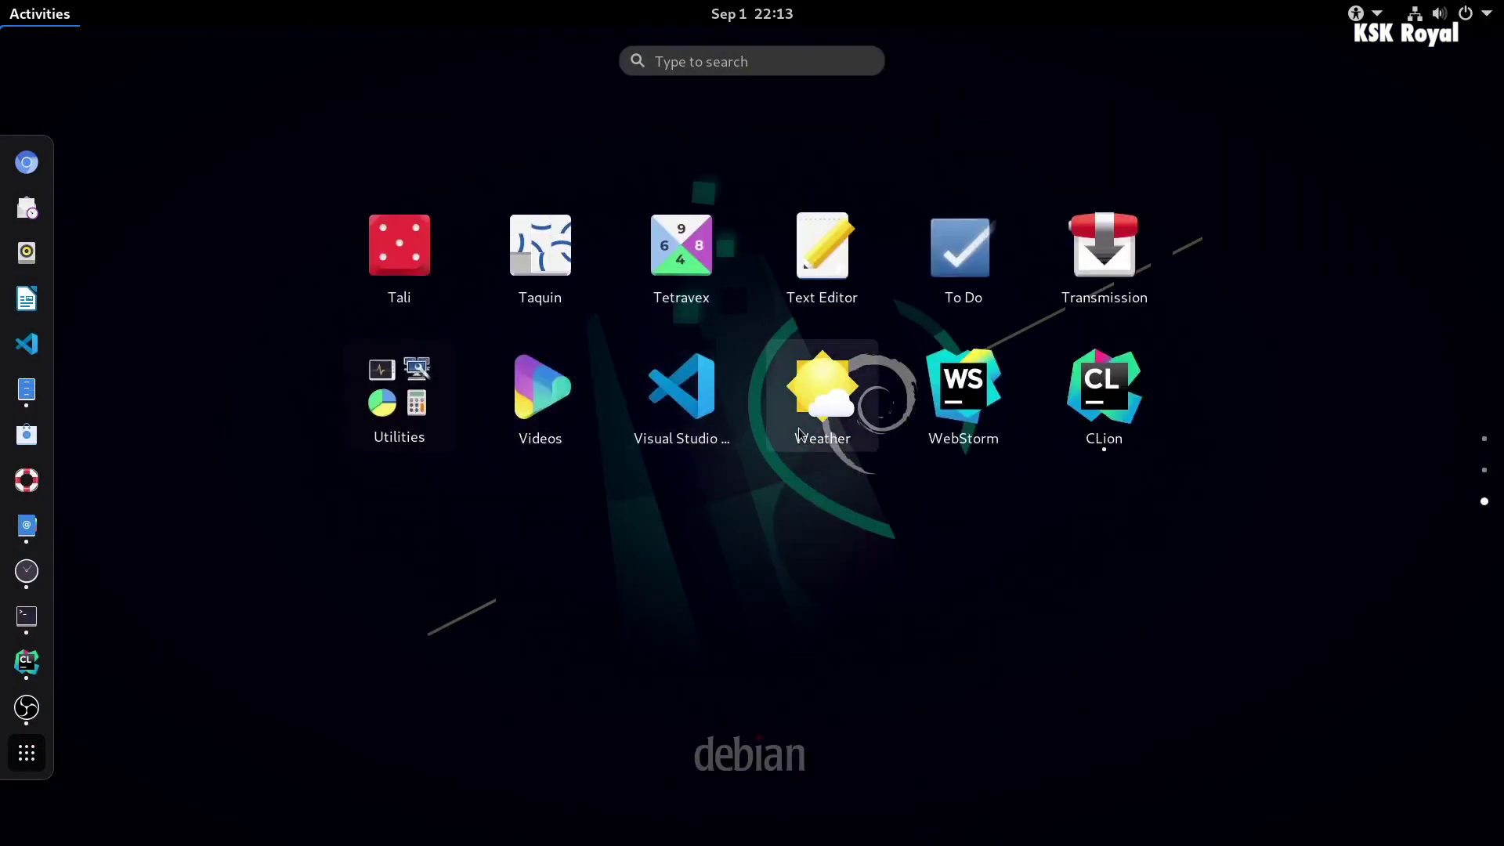
{"action": "left_click", "coordinate": [823, 243]}
{"action": "key", "text": "super"}
{"action": "left_click", "coordinate": [1449, 251]}
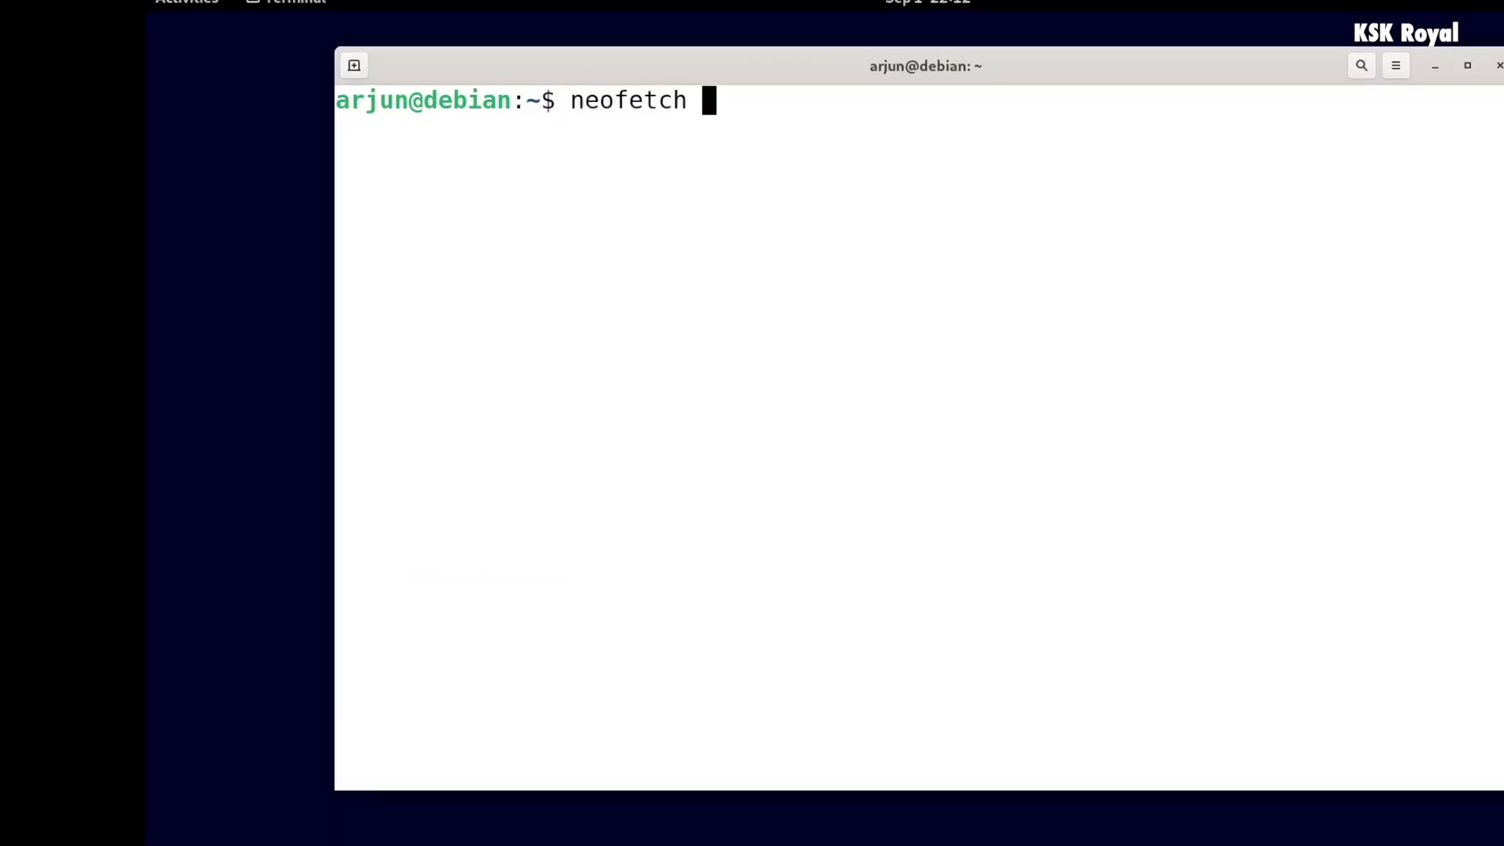
- Run neofetch, highlight its GNOME and CPU lines, then clear the screen and start sudo htop
{"action": "key", "text": "Return"}
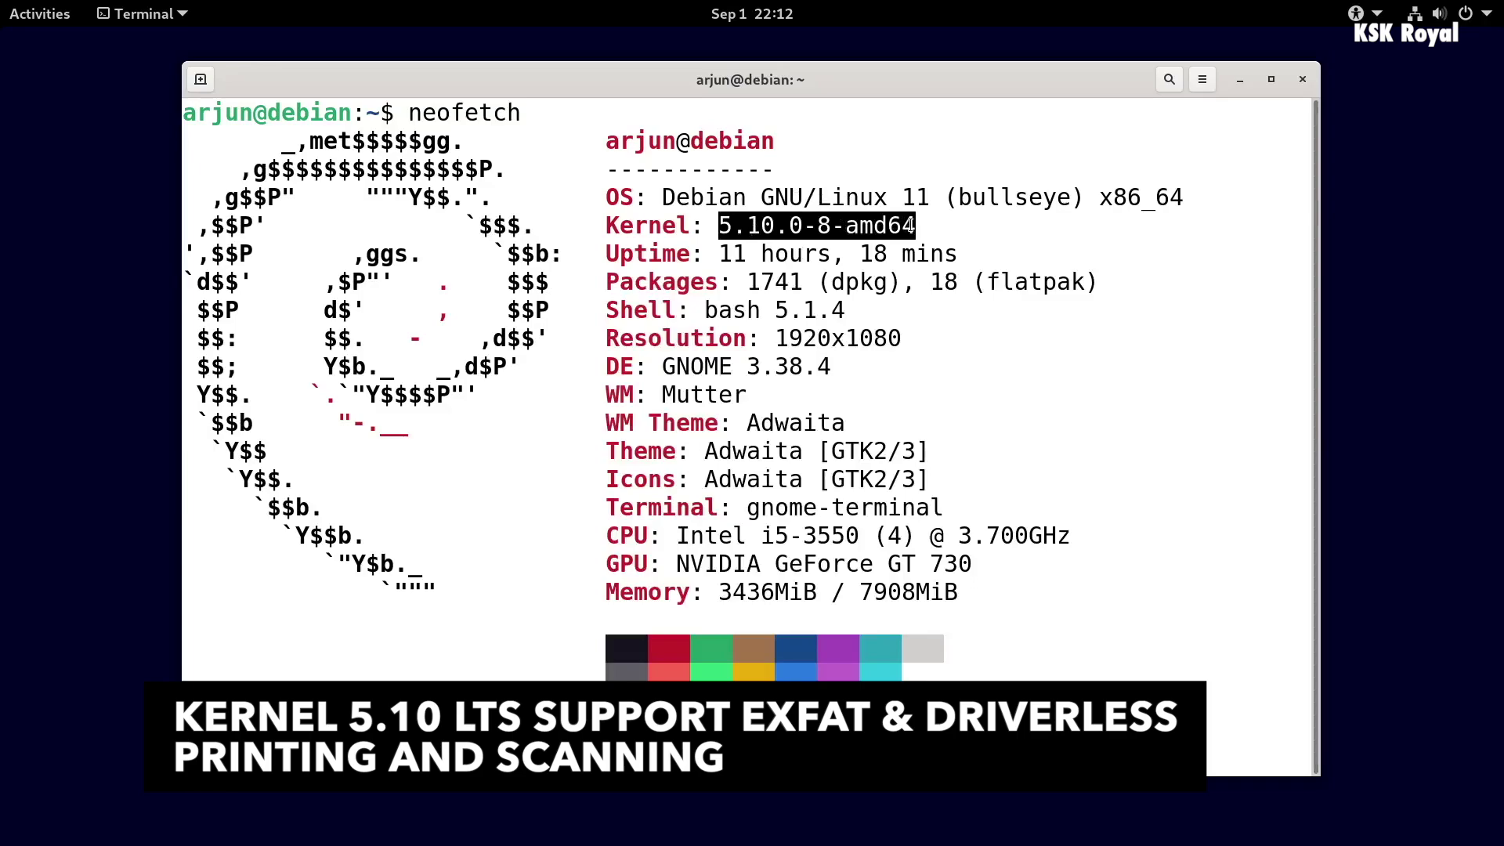
{"action": "left_click_drag", "start_coordinate": [670, 371], "coordinate": [720, 368]}
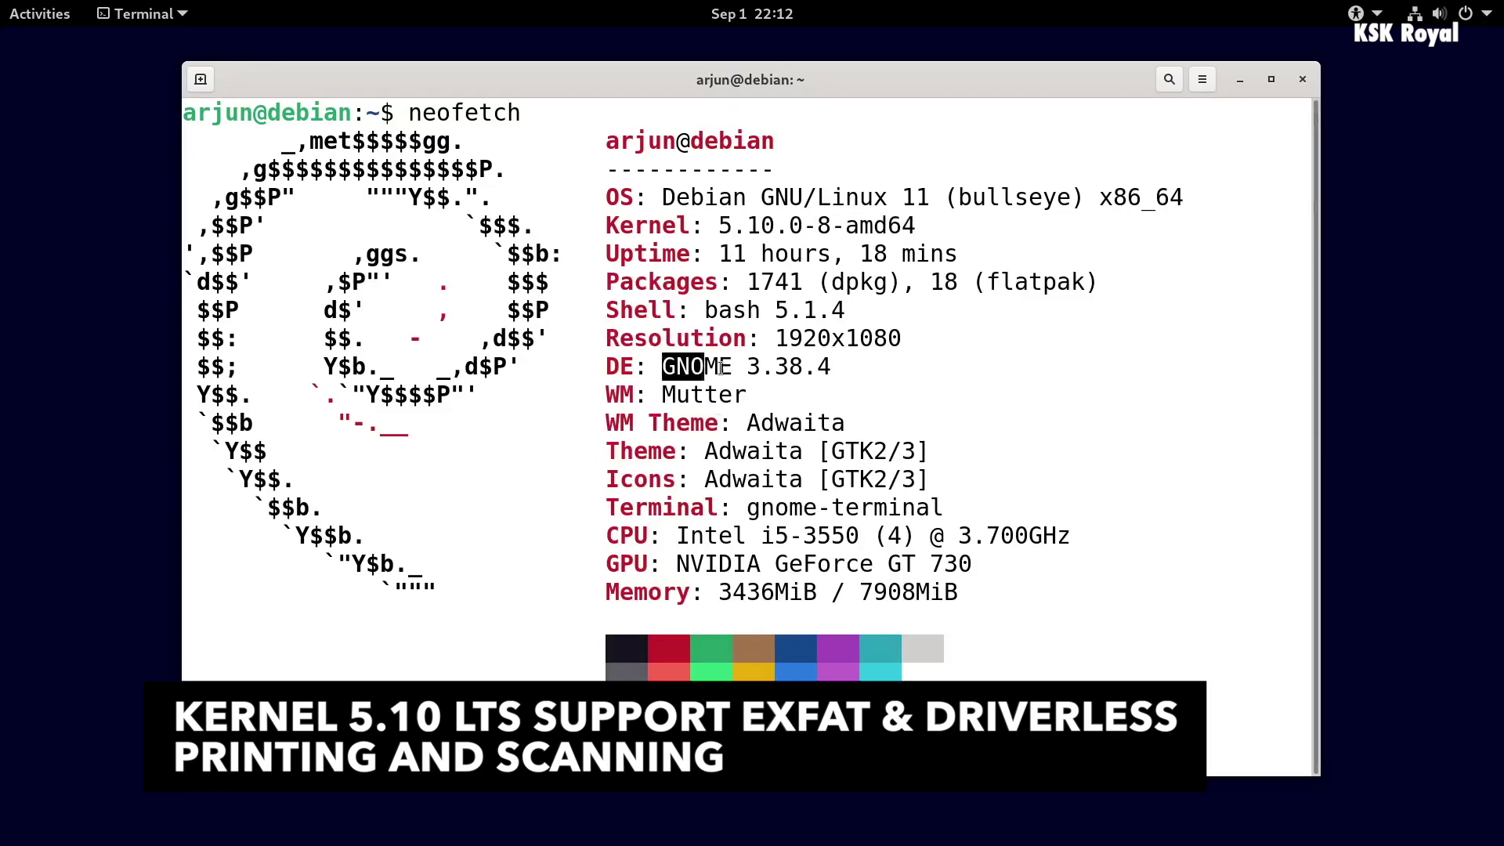
{"action": "left_click", "coordinate": [944, 507]}
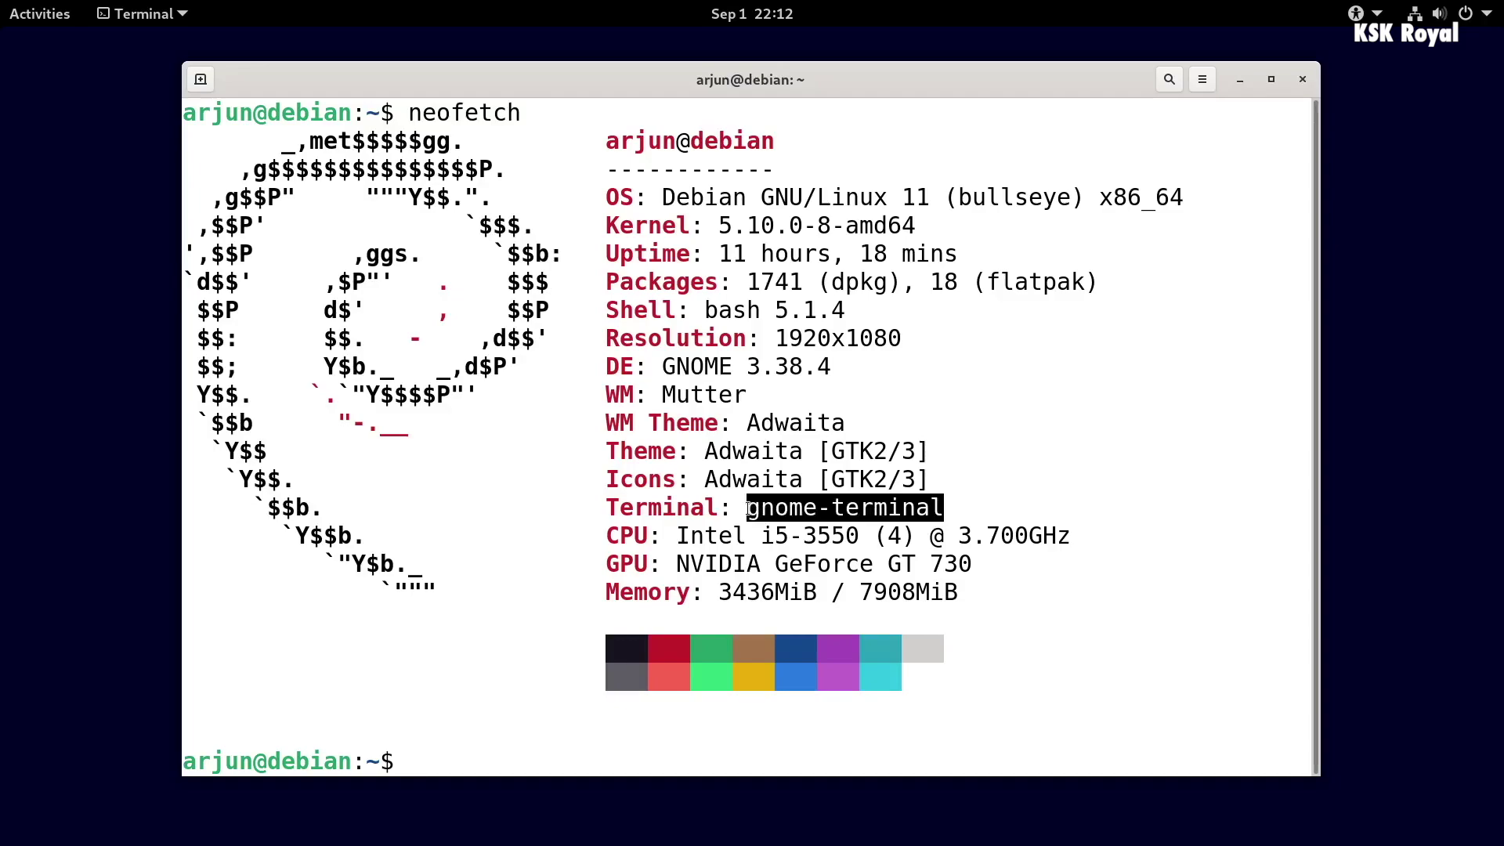
{"action": "left_click", "coordinate": [677, 533]}
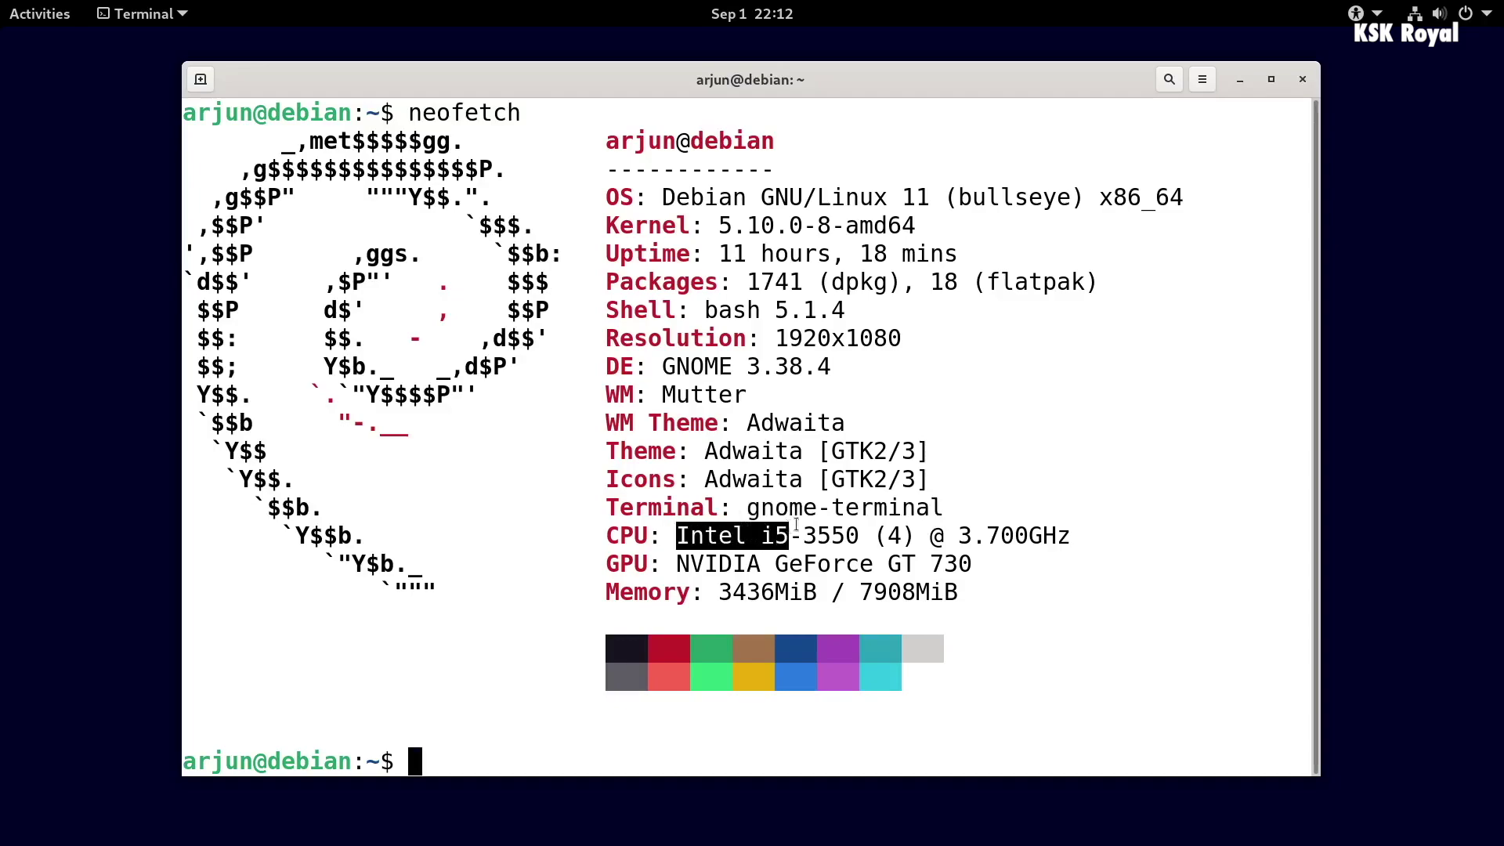
{"action": "left_click_drag", "start_coordinate": [796, 524], "coordinate": [1065, 517]}
{"action": "left_click", "coordinate": [784, 598]}
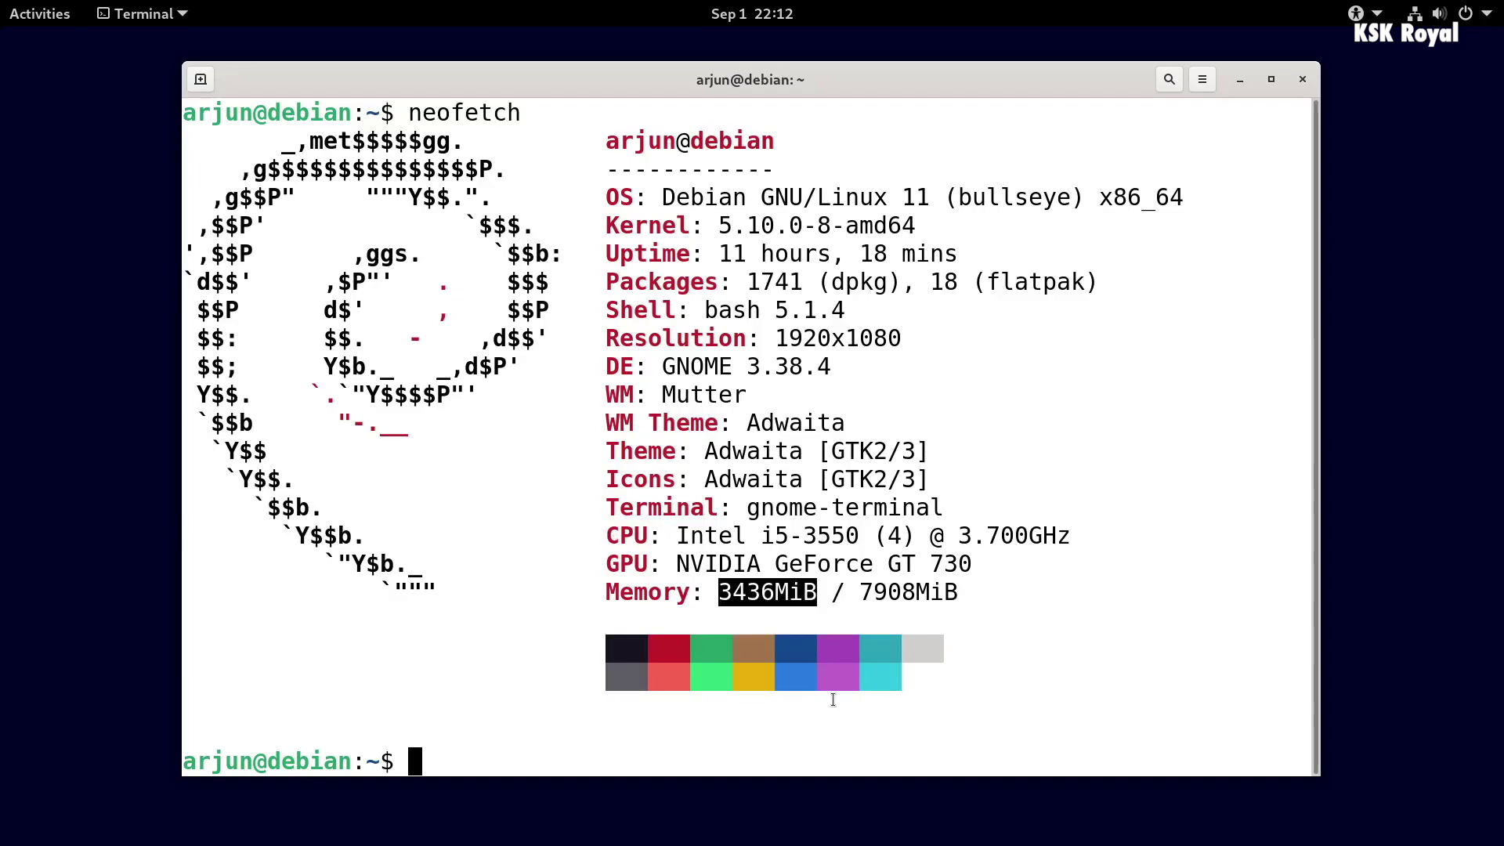
{"action": "key", "text": "ctrl+l"}
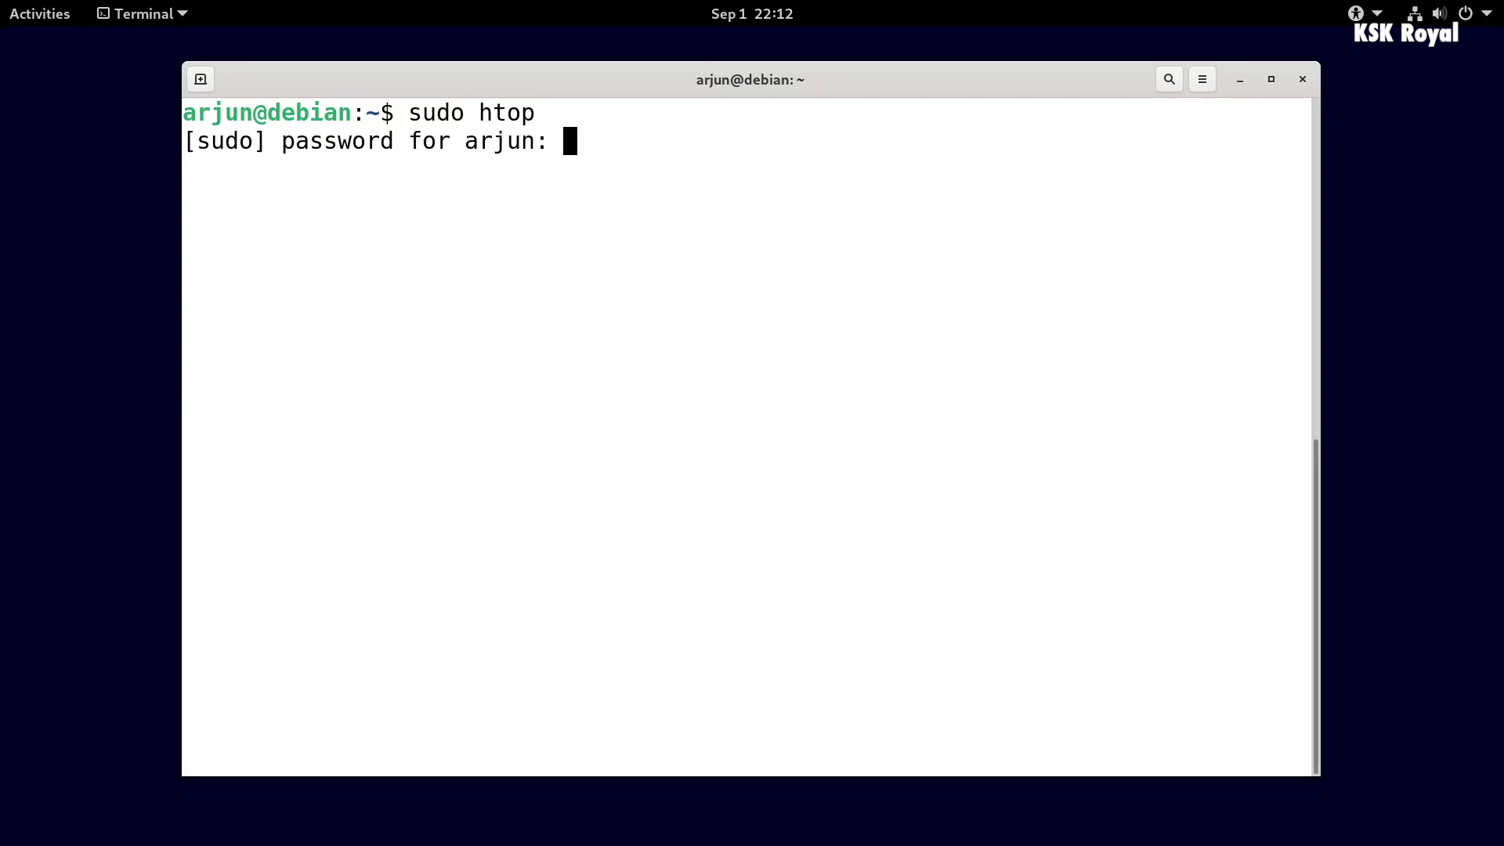
{"action": "key", "text": "Return"}
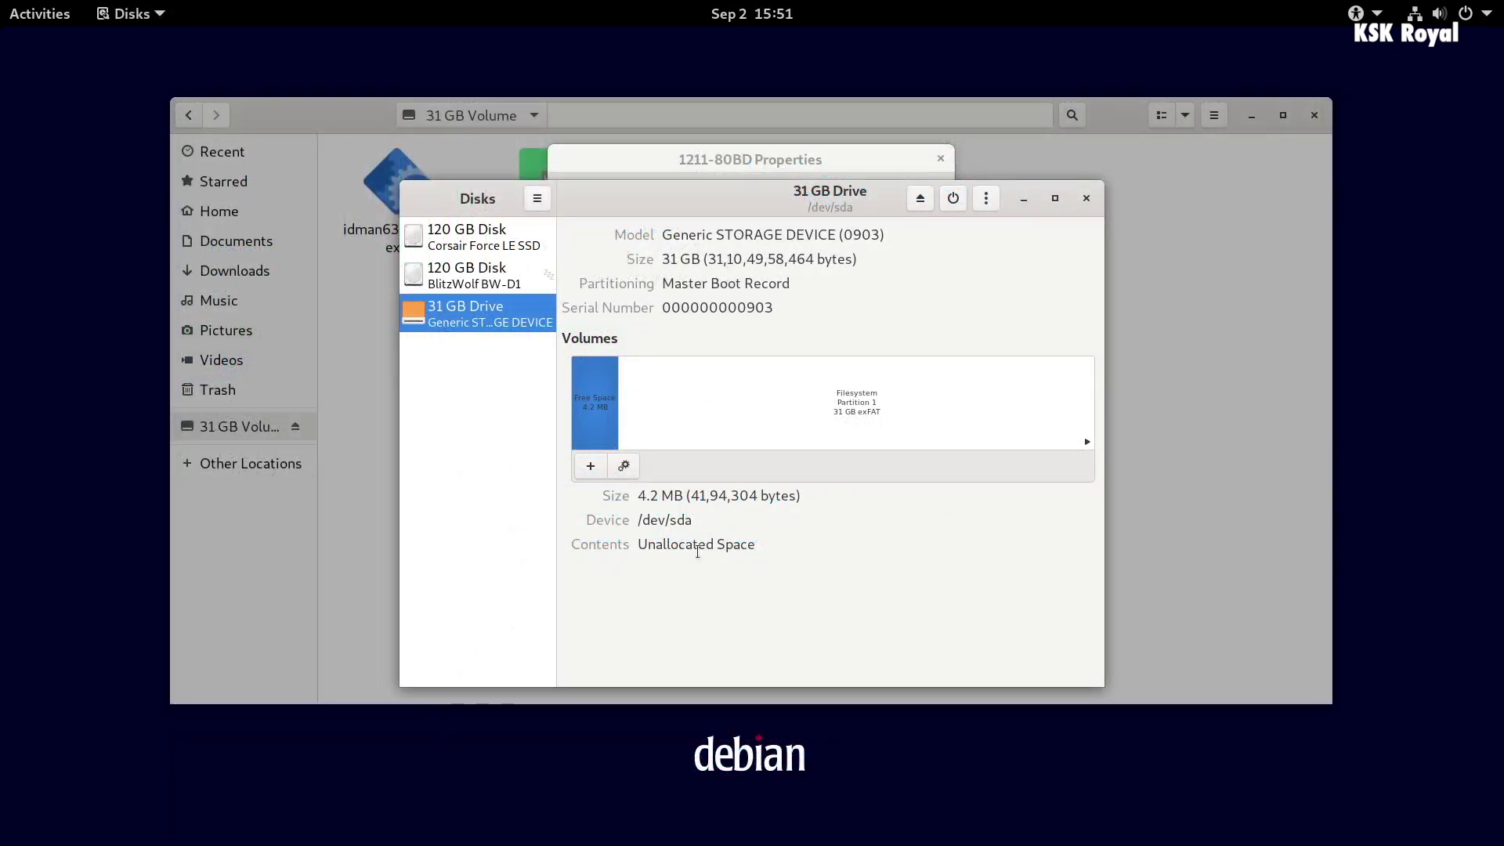
- Select the 31 GB drive's Partition 1 to show its exFAT filesystem details
{"action": "left_click", "coordinate": [921, 408]}
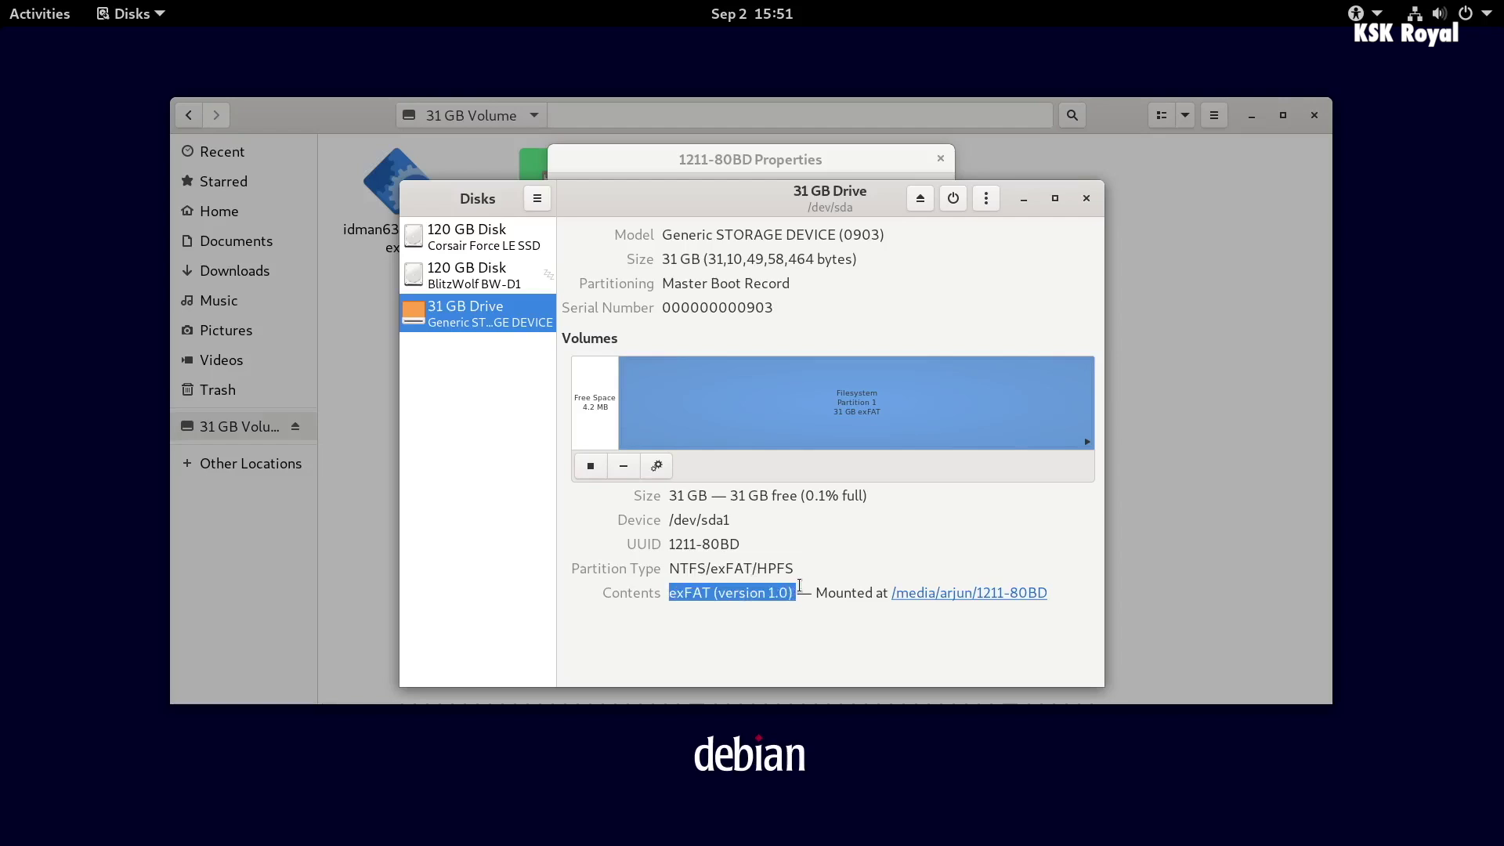
{"action": "left_click", "coordinate": [1060, 608]}
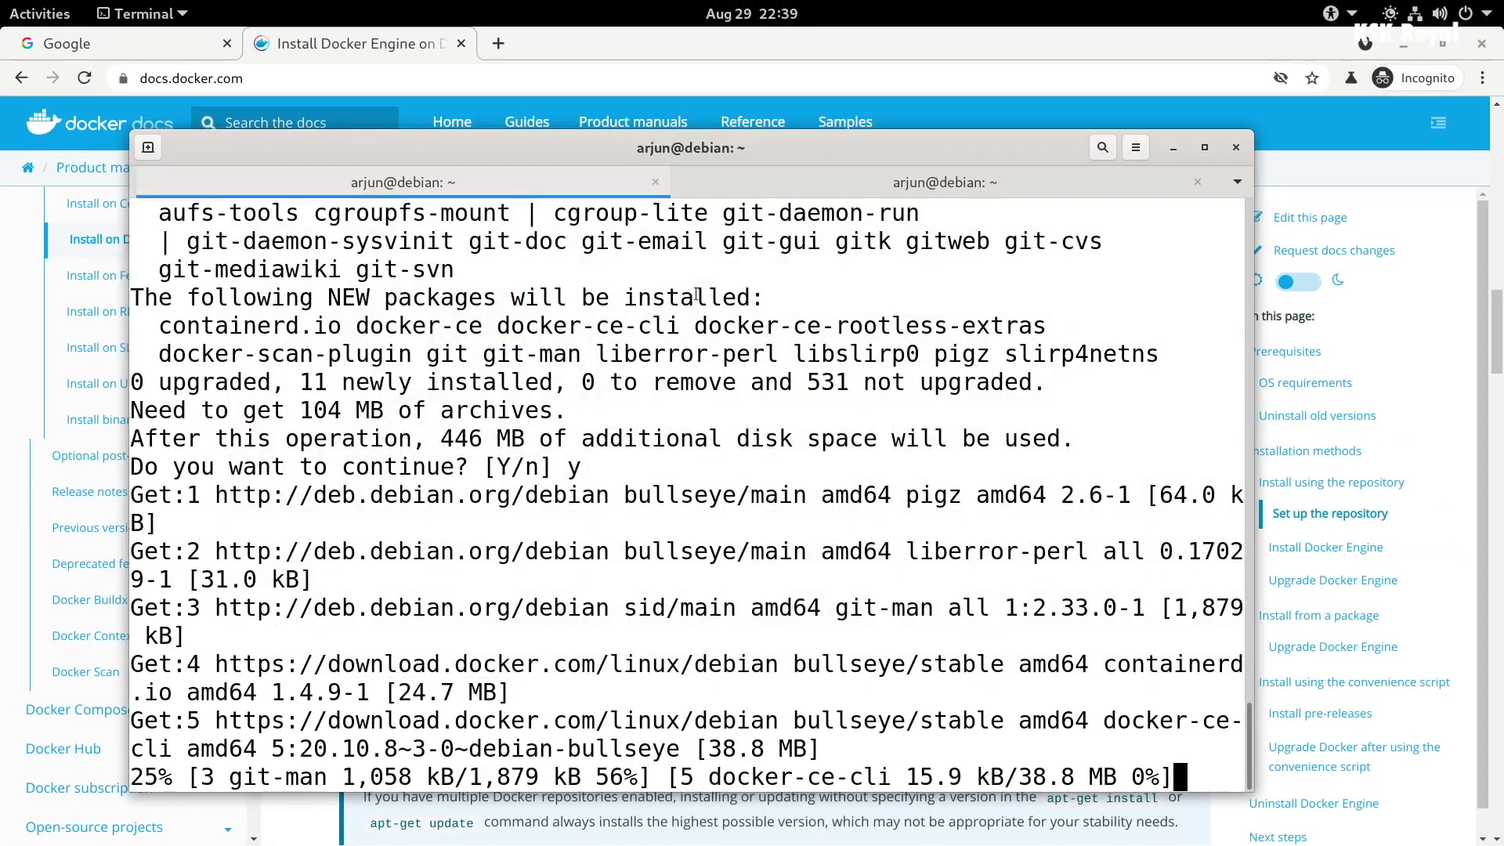
- Maximize the terminal, pull ubuntu:latest and list the local Docker images
{"action": "double_click", "coordinate": [1249, 138]}
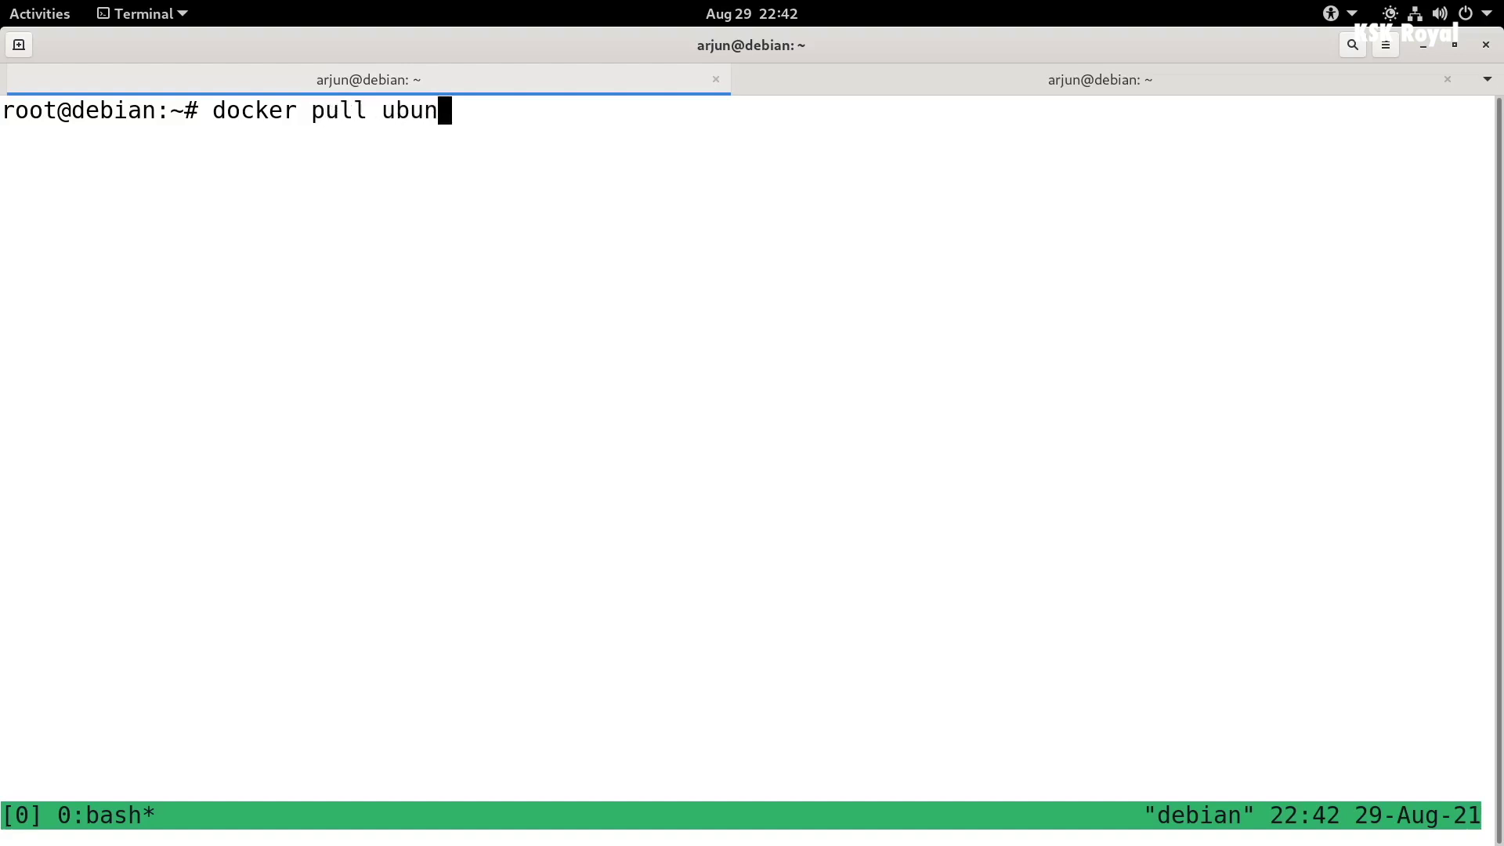
{"action": "type", "text": "test"}
{"action": "key", "text": "Return"}
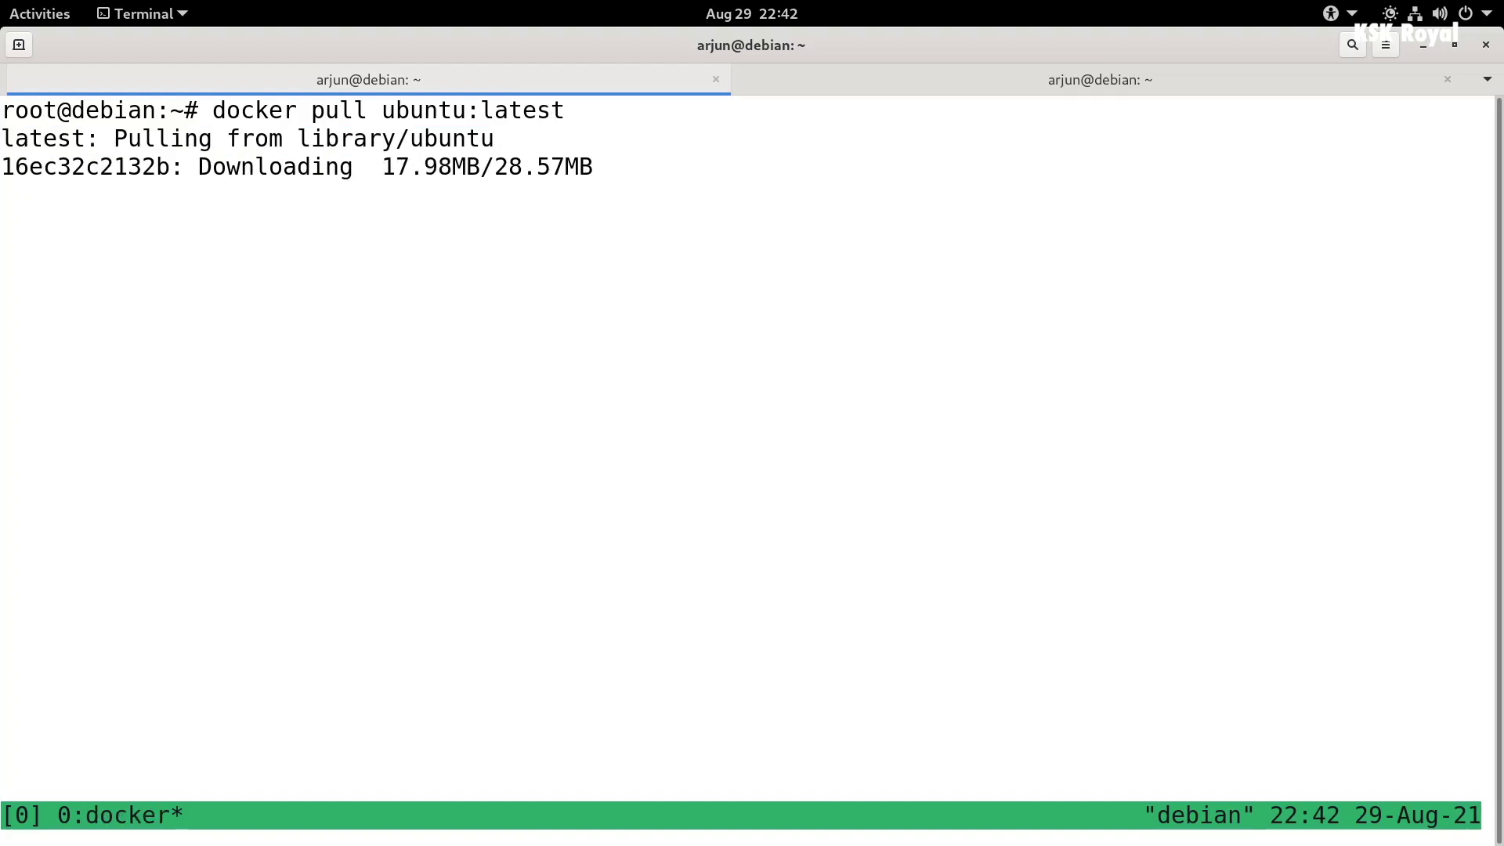
{"action": "type", "text": "dock"}
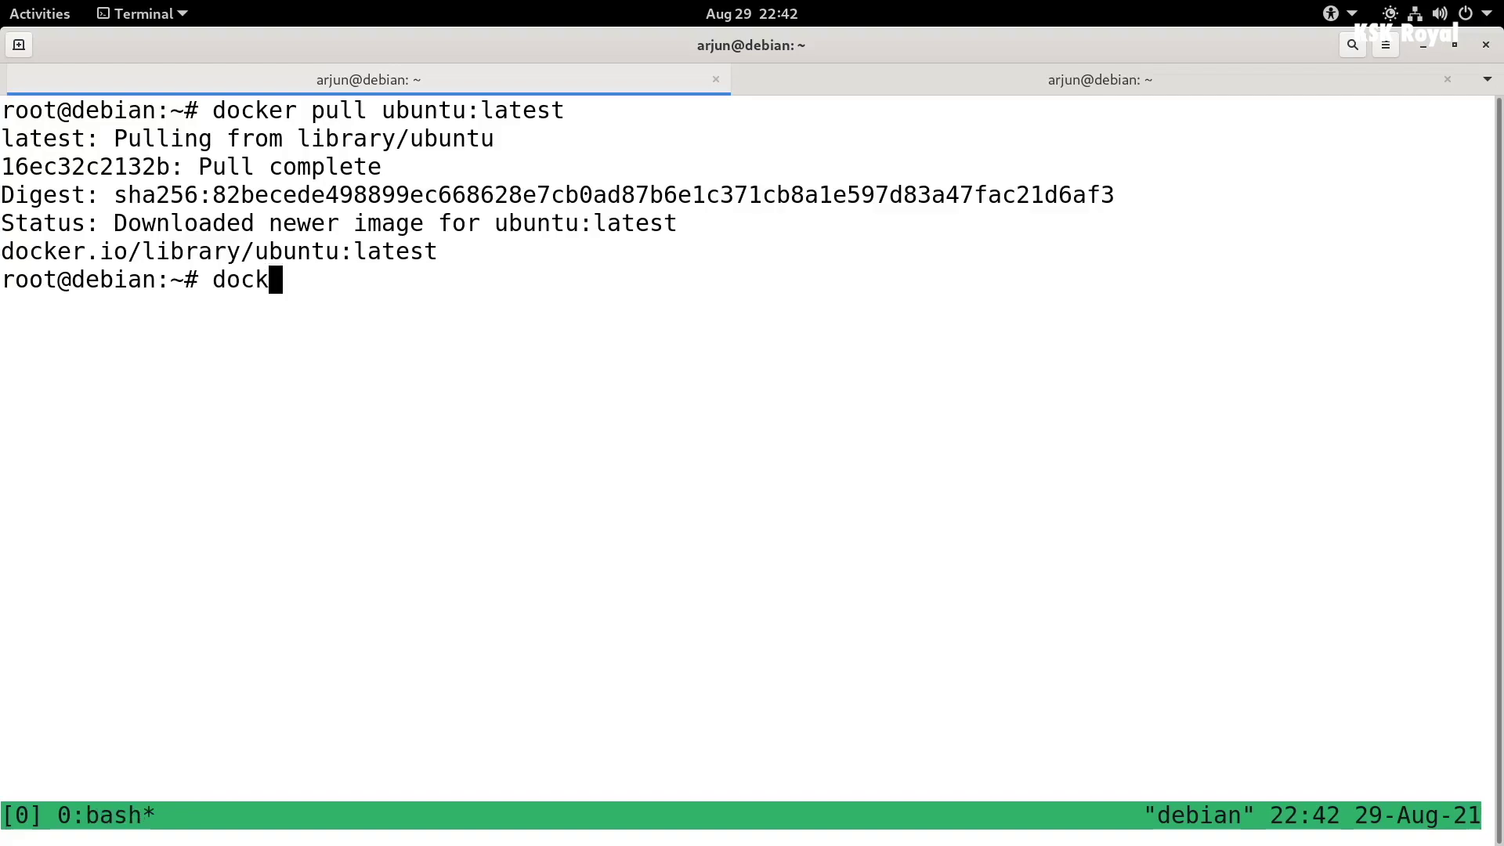
{"action": "type", "text": "er images"}
{"action": "key", "text": "Return"}
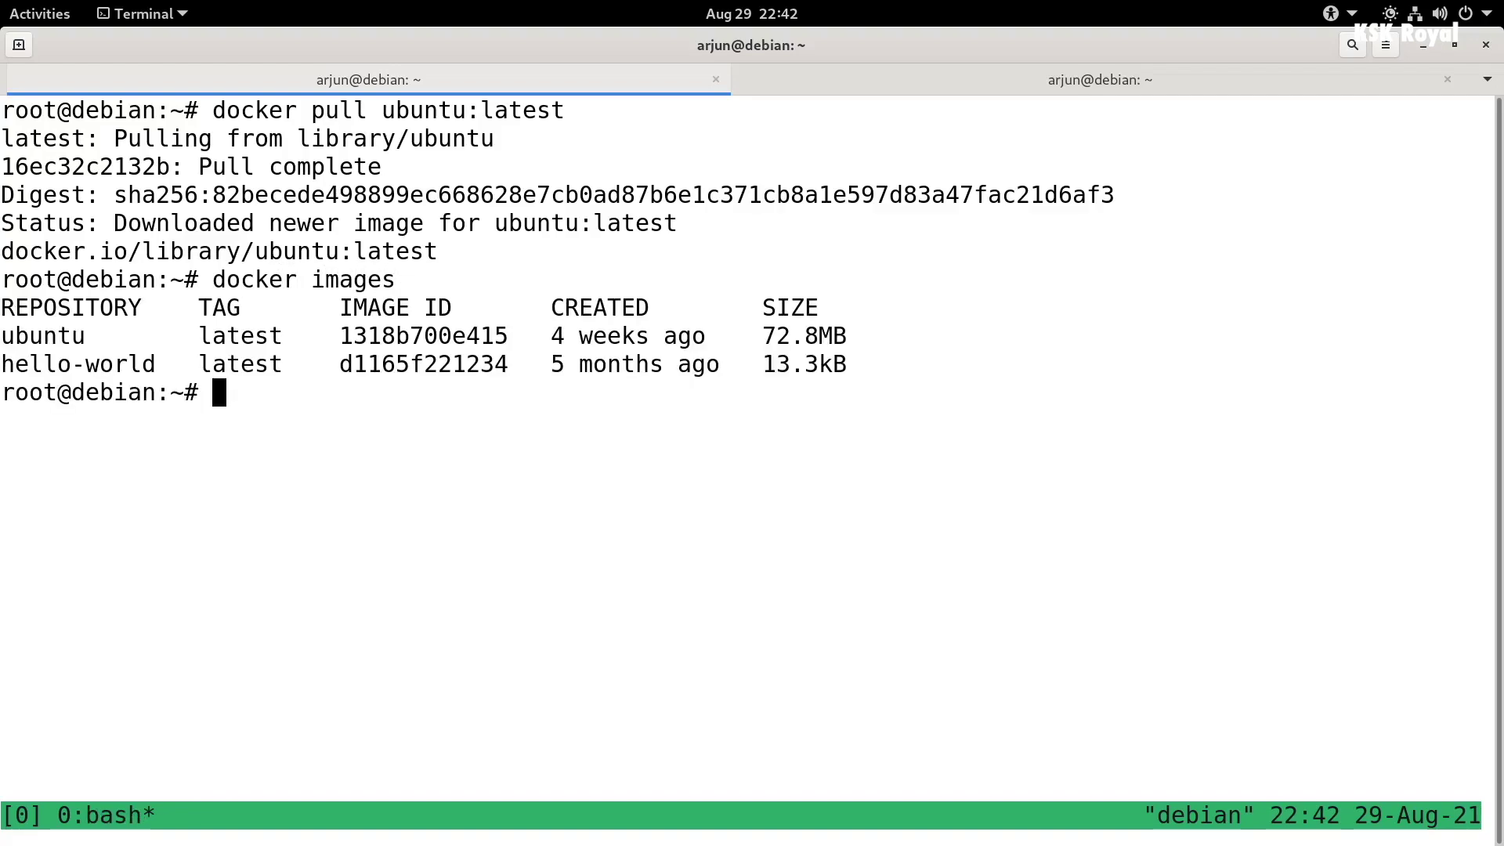
- Split tmux into two panes and start an interactive Ubuntu container with bash in the top pane
{"action": "key", "text": "ctrl+b"}
{"action": "key", "text": "quotedbl"}
{"action": "key", "text": "ctrl+b"}
{"action": "key", "text": "Up"}
{"action": "key", "text": "ctrl+l"}
{"action": "type", "text": "dic"}
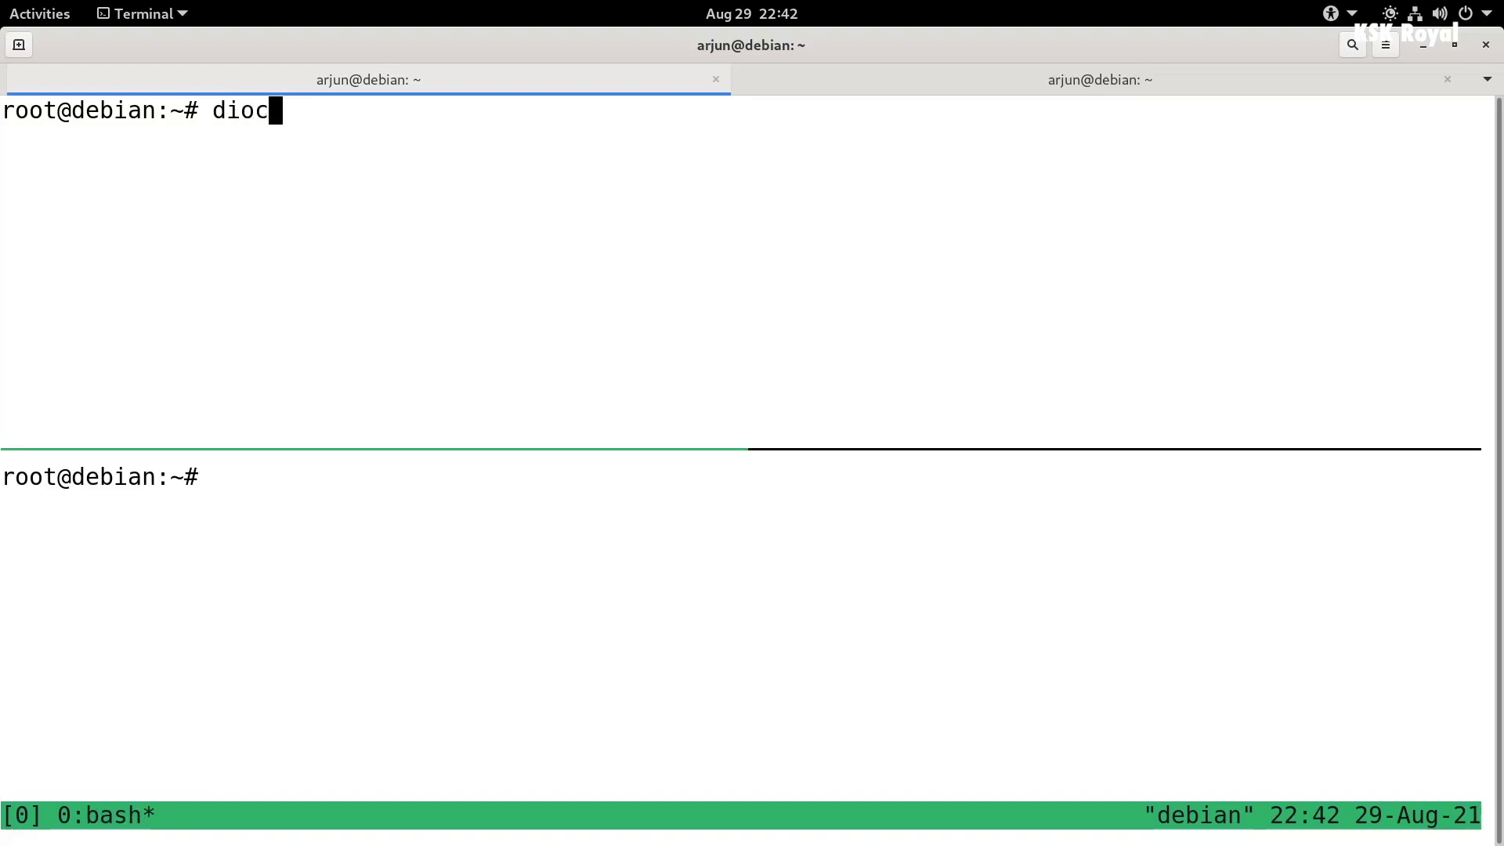
{"action": "key", "text": "BackSpace"}
{"action": "key", "text": "BackSpace"}
{"action": "key", "text": "BackSpace"}
{"action": "type", "text": "ocker run -ti ubuntu bash"}
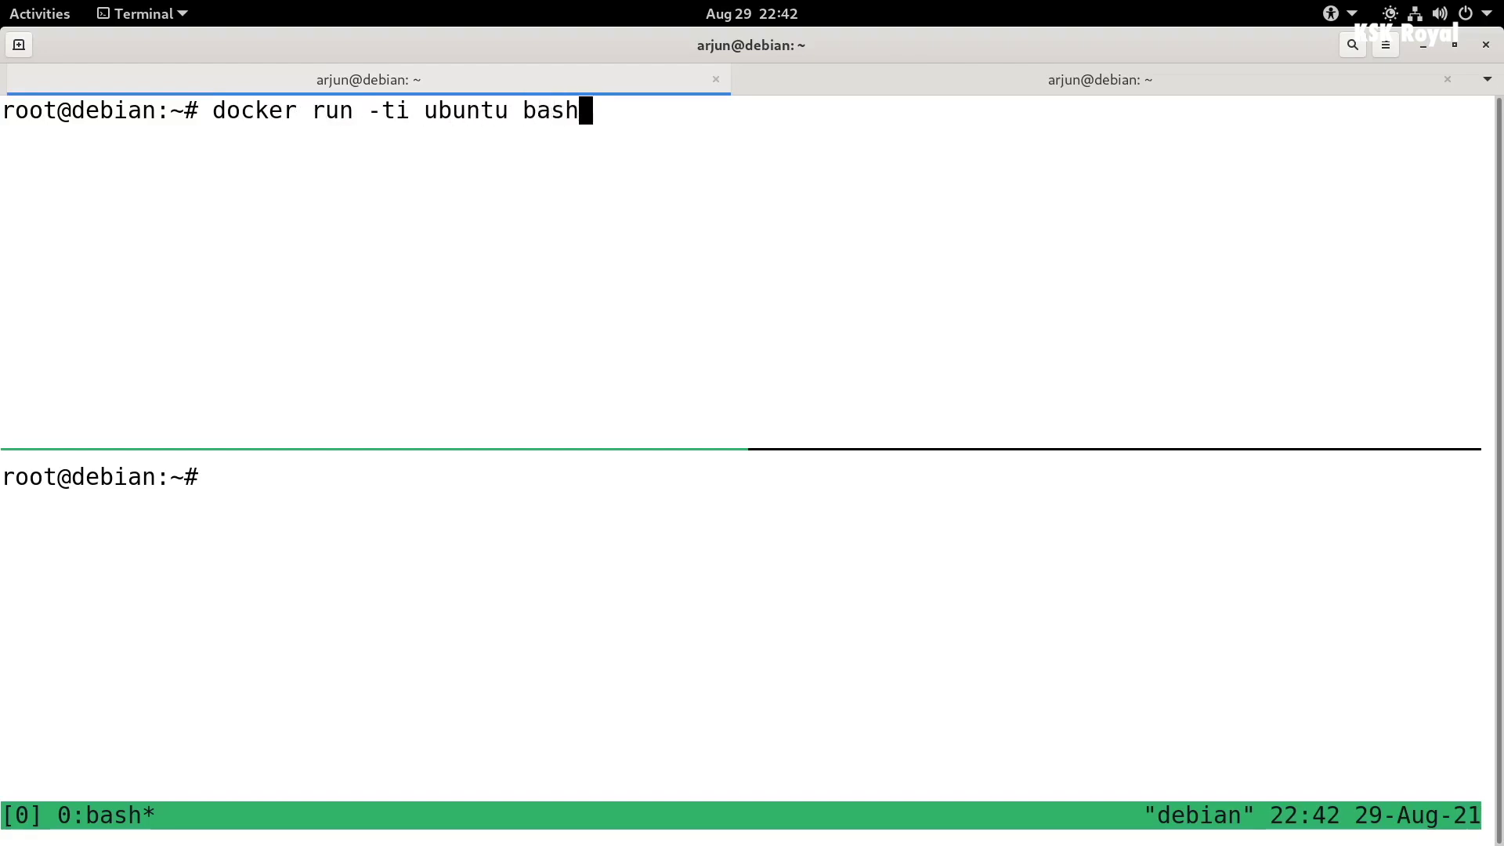
{"action": "key", "text": "Return"}
- List all containers with docker ps -a in the bottom pane, then download the Atom .deb package
{"action": "key", "text": "ctrl+b"}
{"action": "type", "text": "od"}
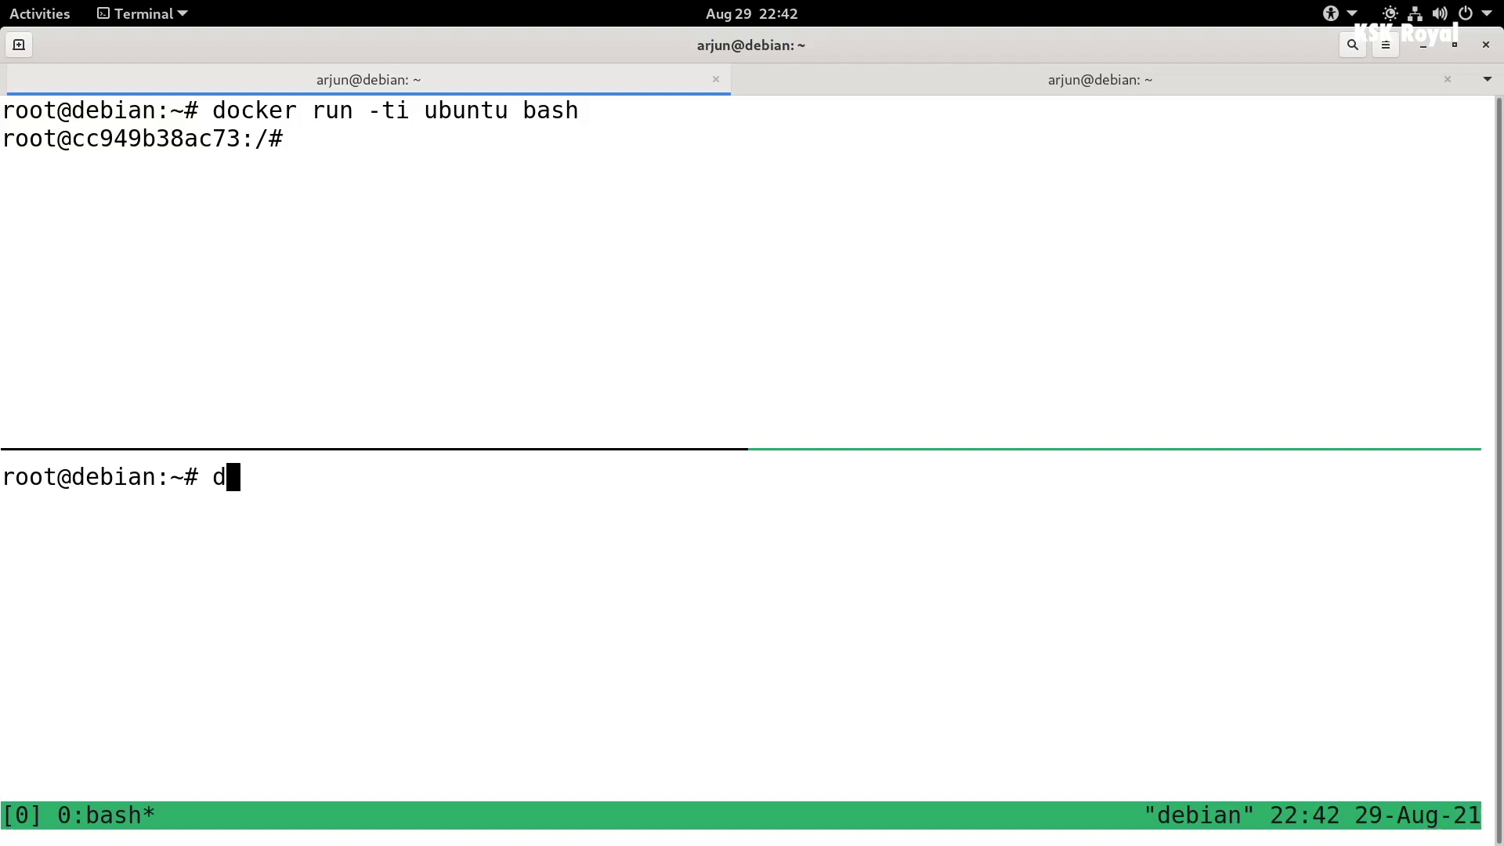
{"action": "type", "text": "ocker ps -a --format=$FORMAT"}
{"action": "key", "text": "Return"}
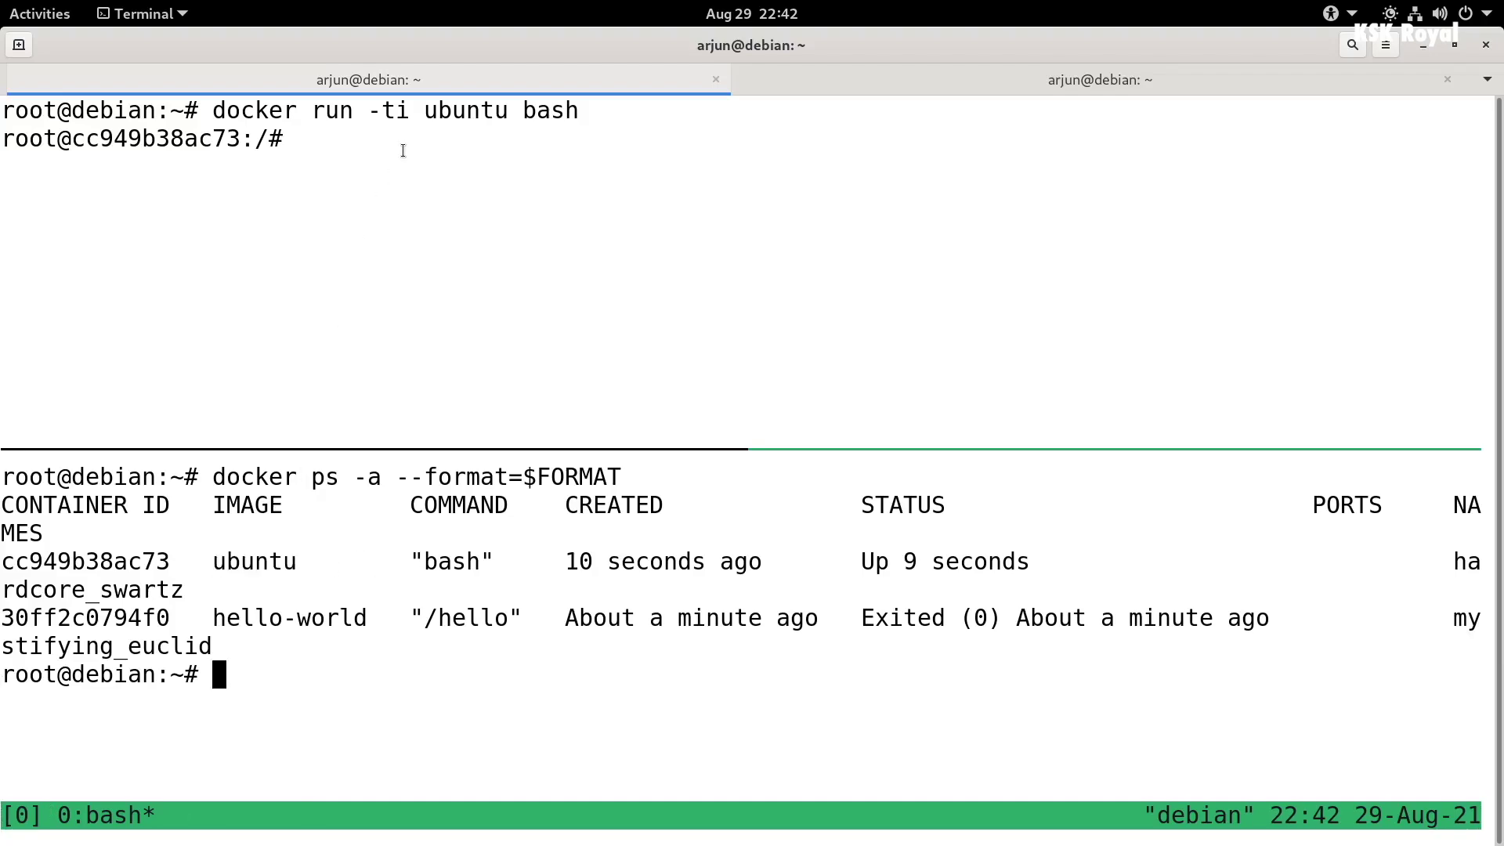
{"action": "key", "text": "ctrl+b"}
{"action": "key", "text": "Up"}
{"action": "type", "text": "docke"}
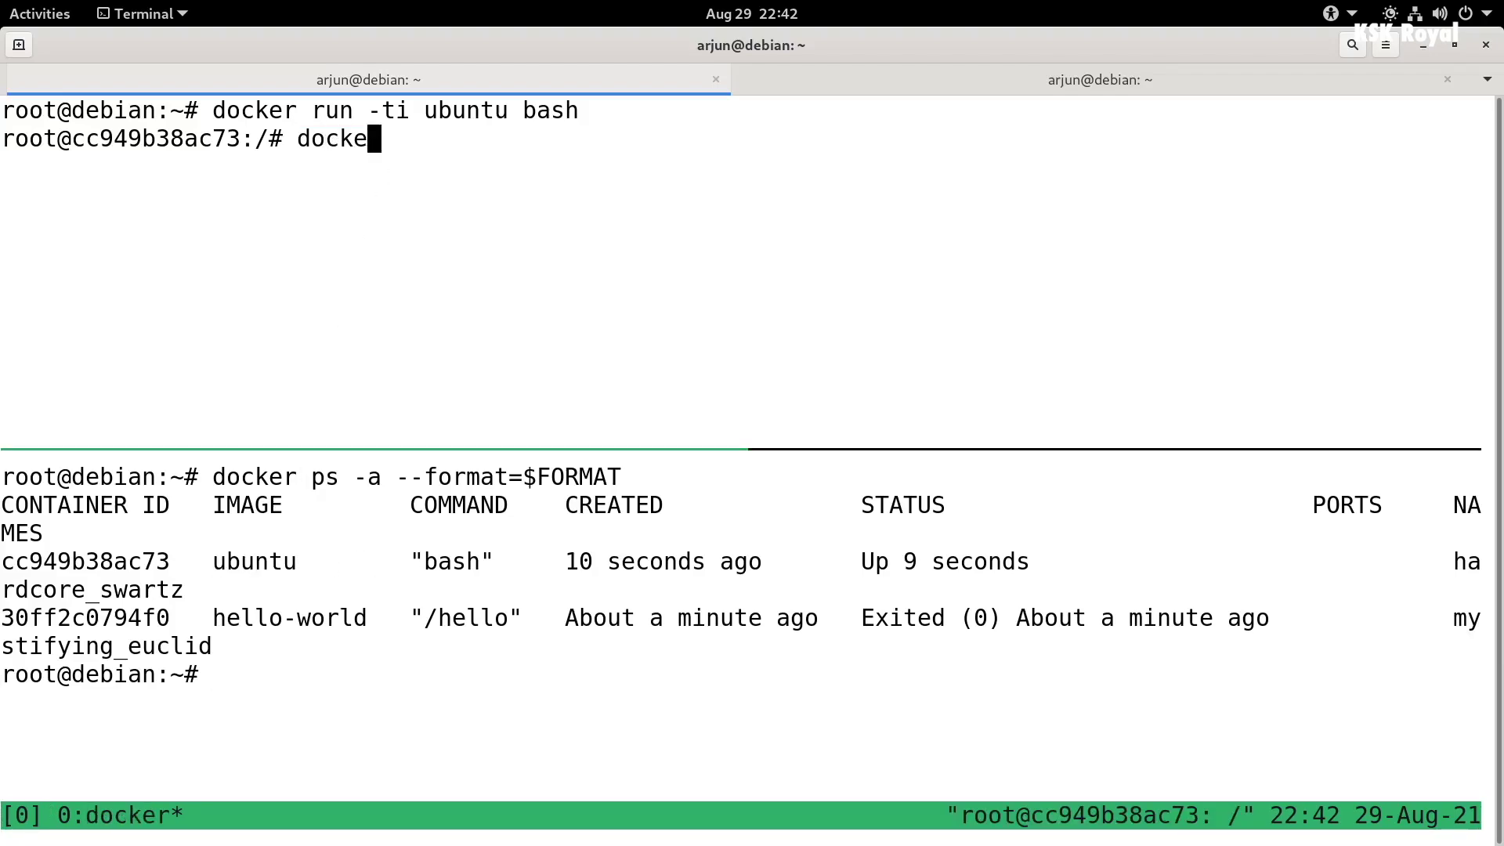
{"action": "type", "text": "r i"}
{"action": "key", "text": "BackSpace"}
{"action": "key", "text": "BackSpace"}
{"action": "key", "text": "BackSpace"}
{"action": "key", "text": "BackSpace"}
{"action": "key", "text": "BackSpace"}
{"action": "key", "text": "BackSpace"}
{"action": "key", "text": "BackSpace"}
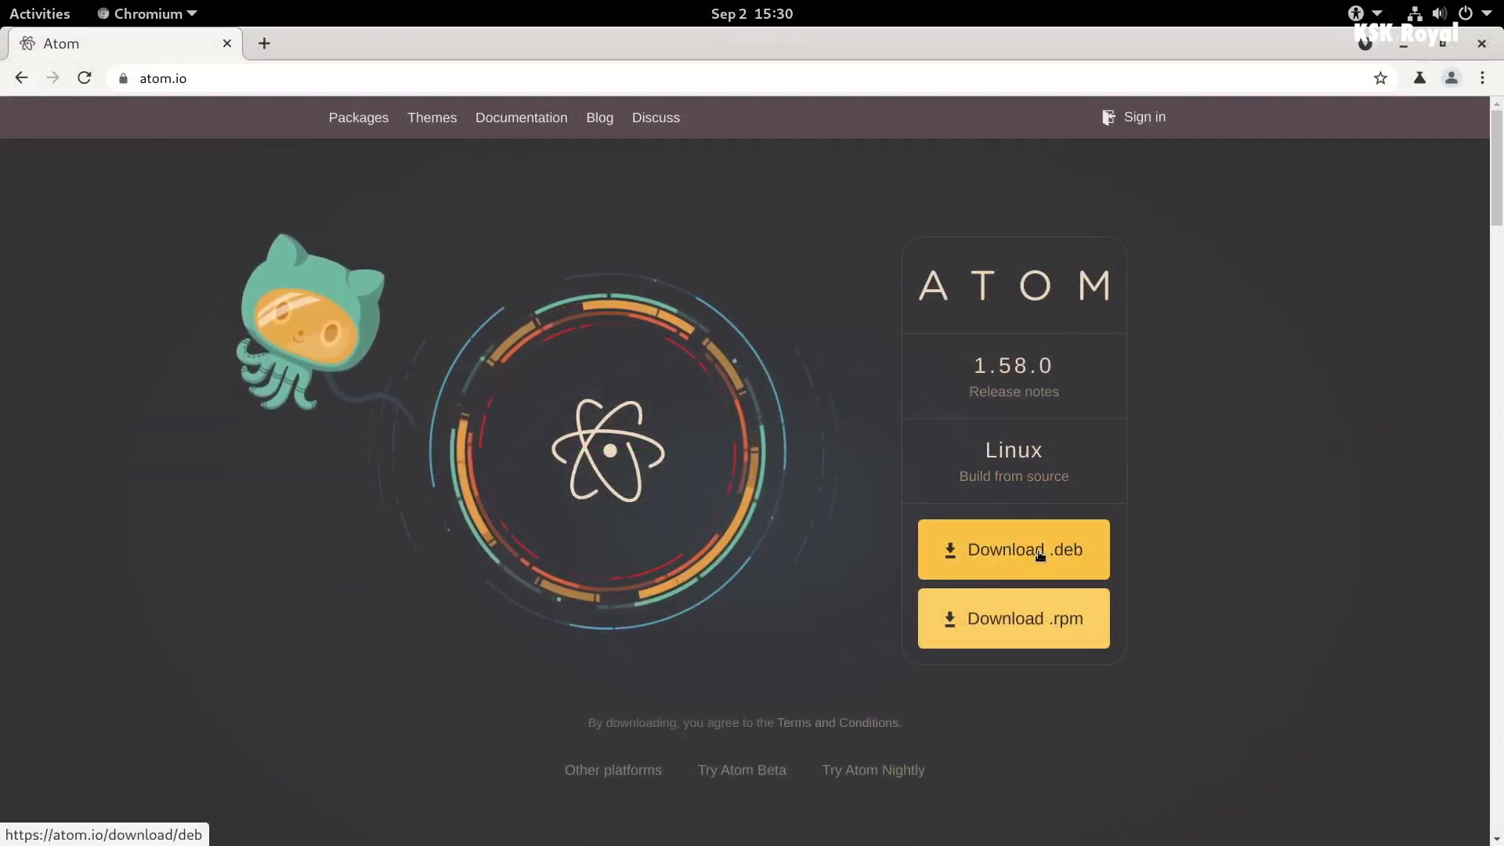
{"action": "left_click", "coordinate": [1026, 552]}
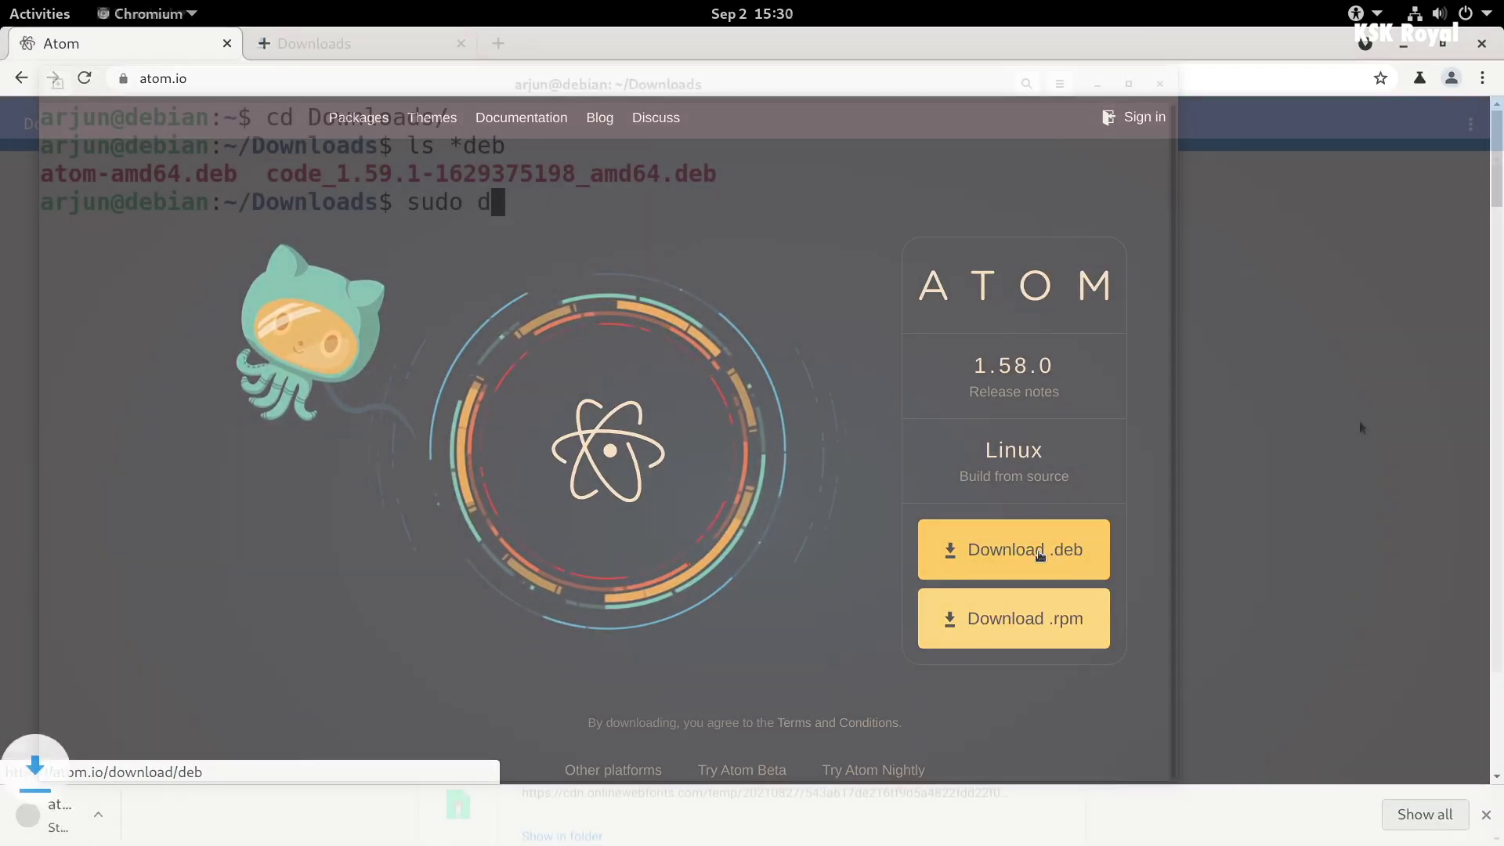
- Install atom-amd64.deb from Downloads with sudo dpkg -i
{"action": "type", "text": "pkg"}
{"action": "type", "text": " -"}
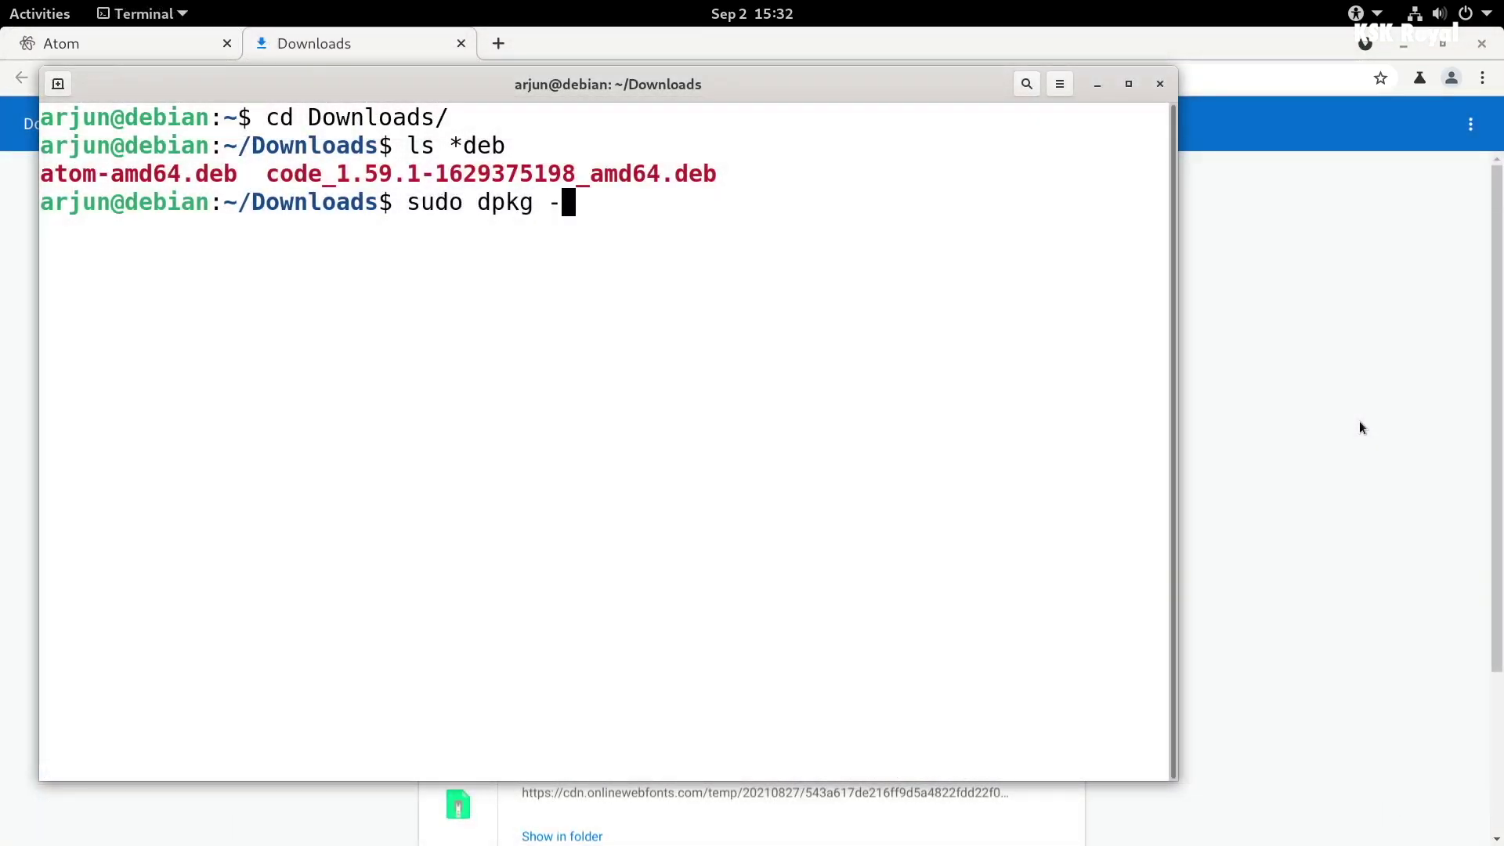
{"action": "type", "text": "i ato"}
{"action": "key", "text": "Tab"}
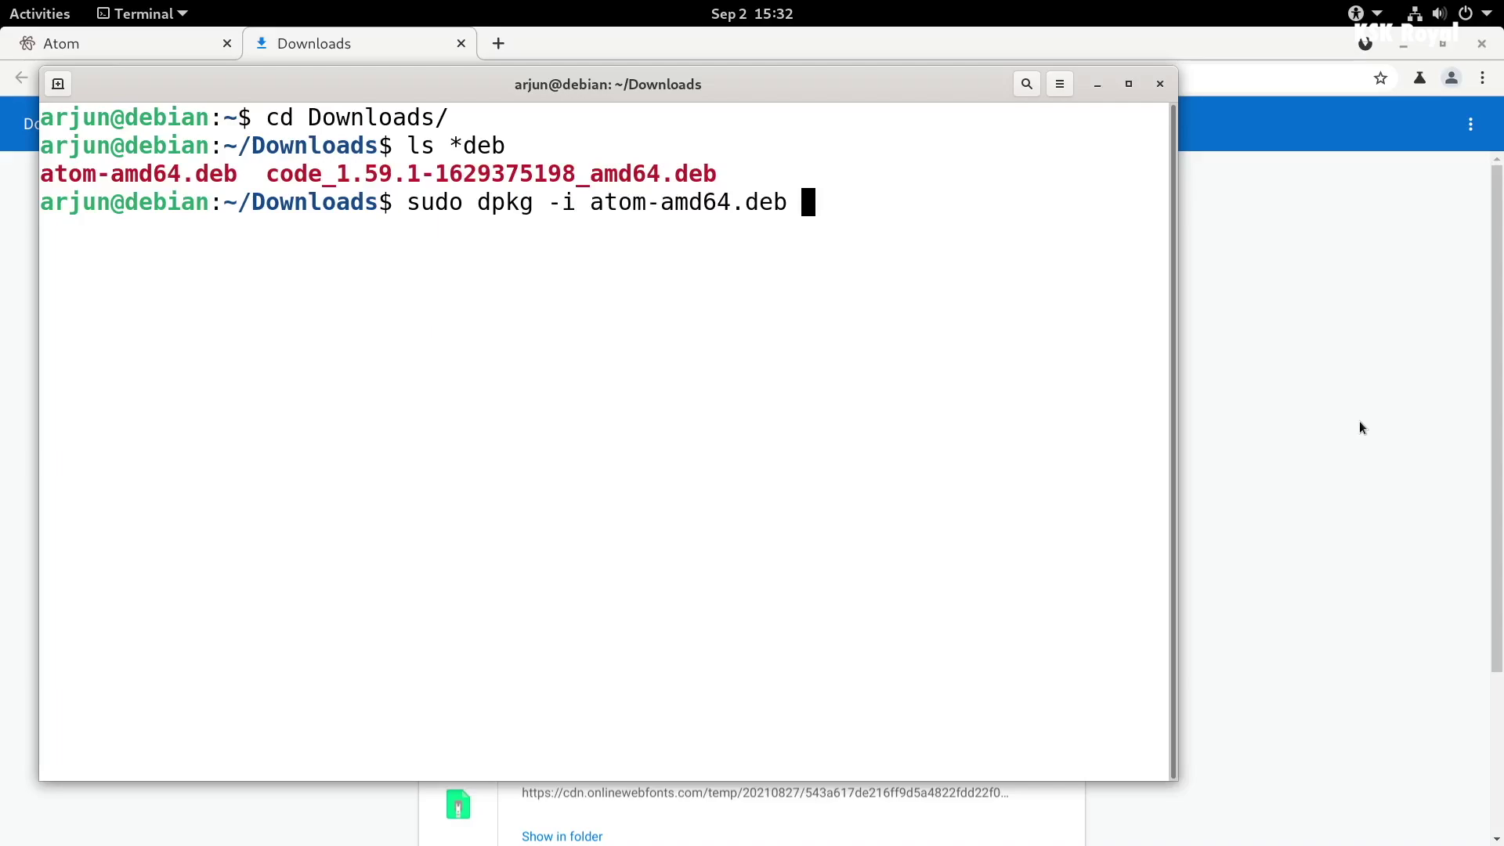
{"action": "key", "text": "Return"}
{"action": "key", "text": "Return"}
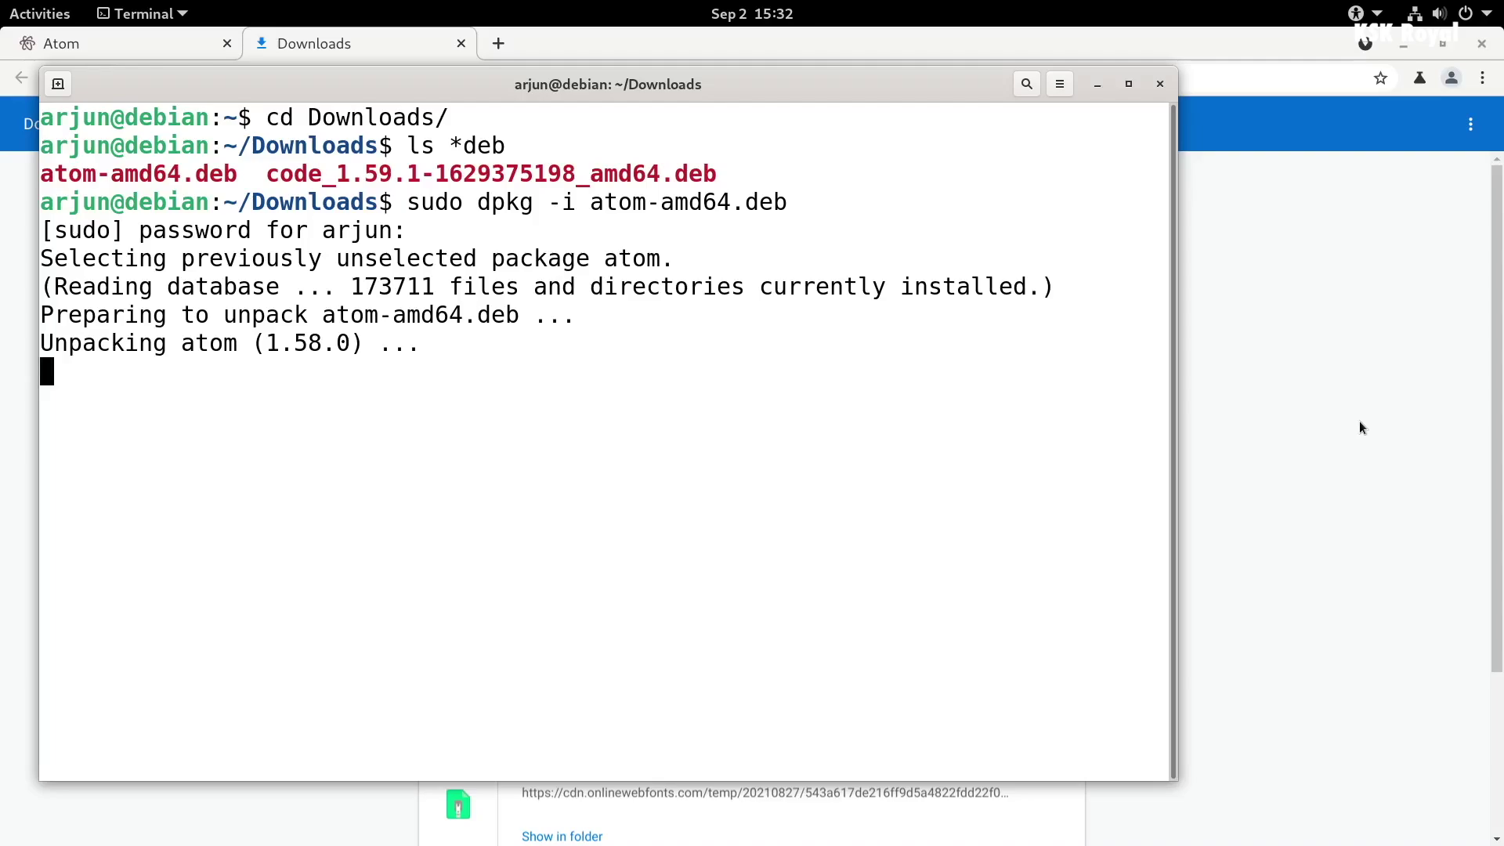
- Search 'at' in the Activities overview to find Atom, then leave the overview
{"action": "key", "text": "super"}
{"action": "type", "text": "at"}
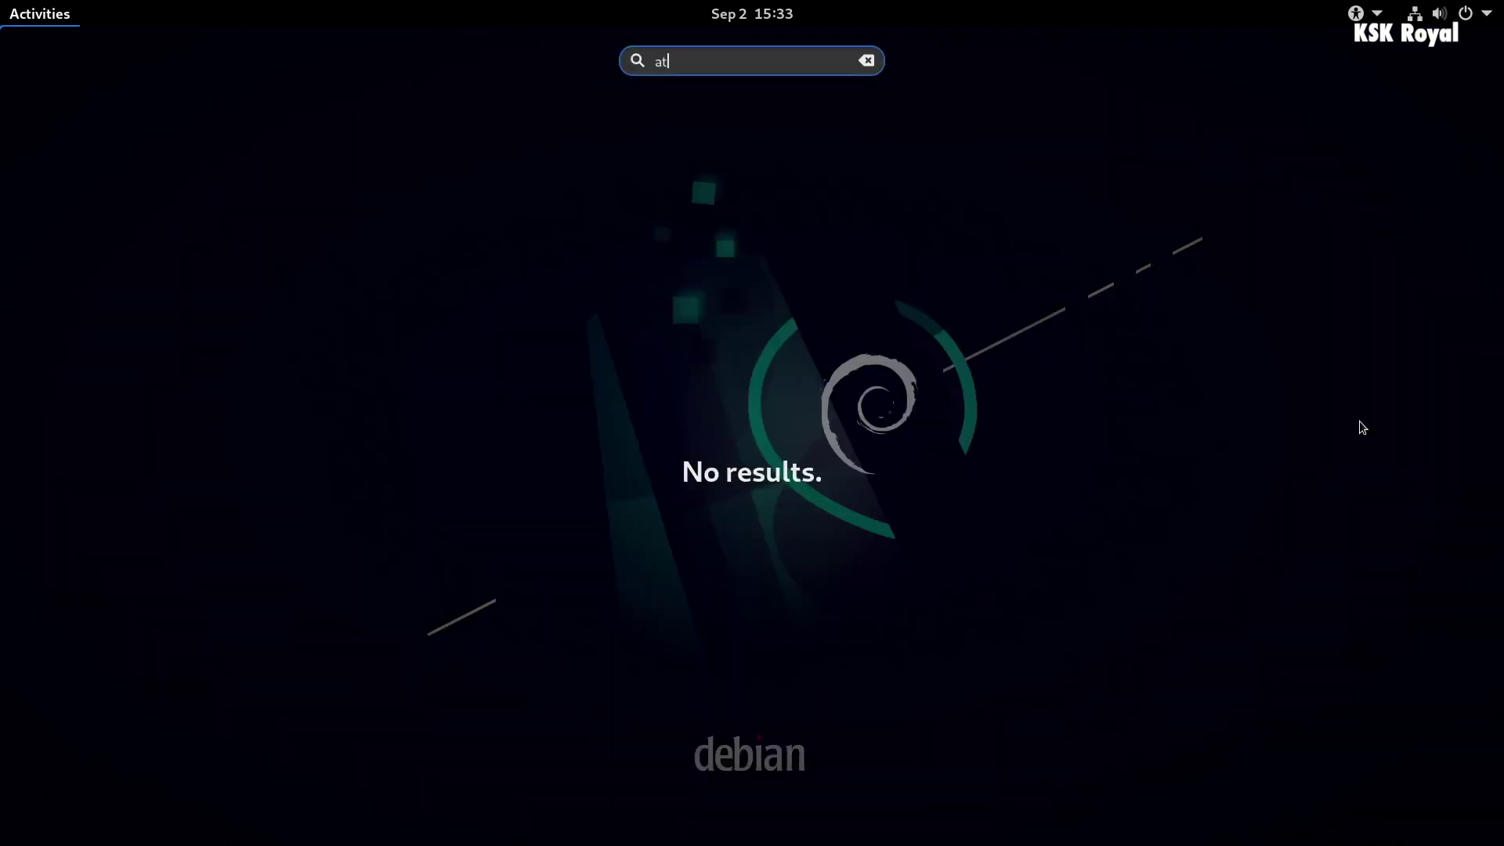
{"action": "key", "text": "Return"}
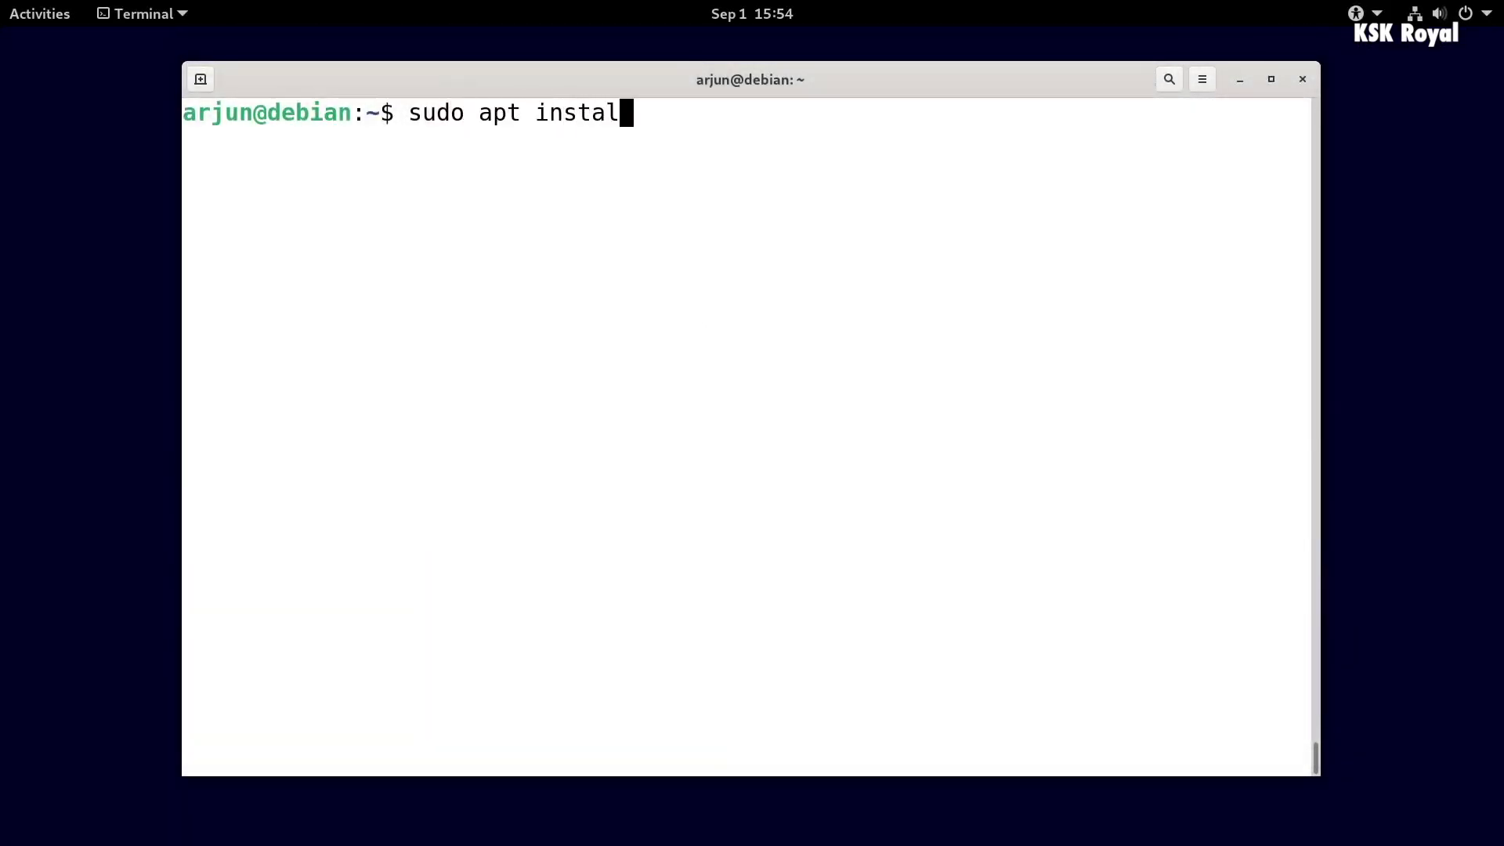
- Run sudo apt install apache2 to install the Apache web server
{"action": "key", "text": "Return"}
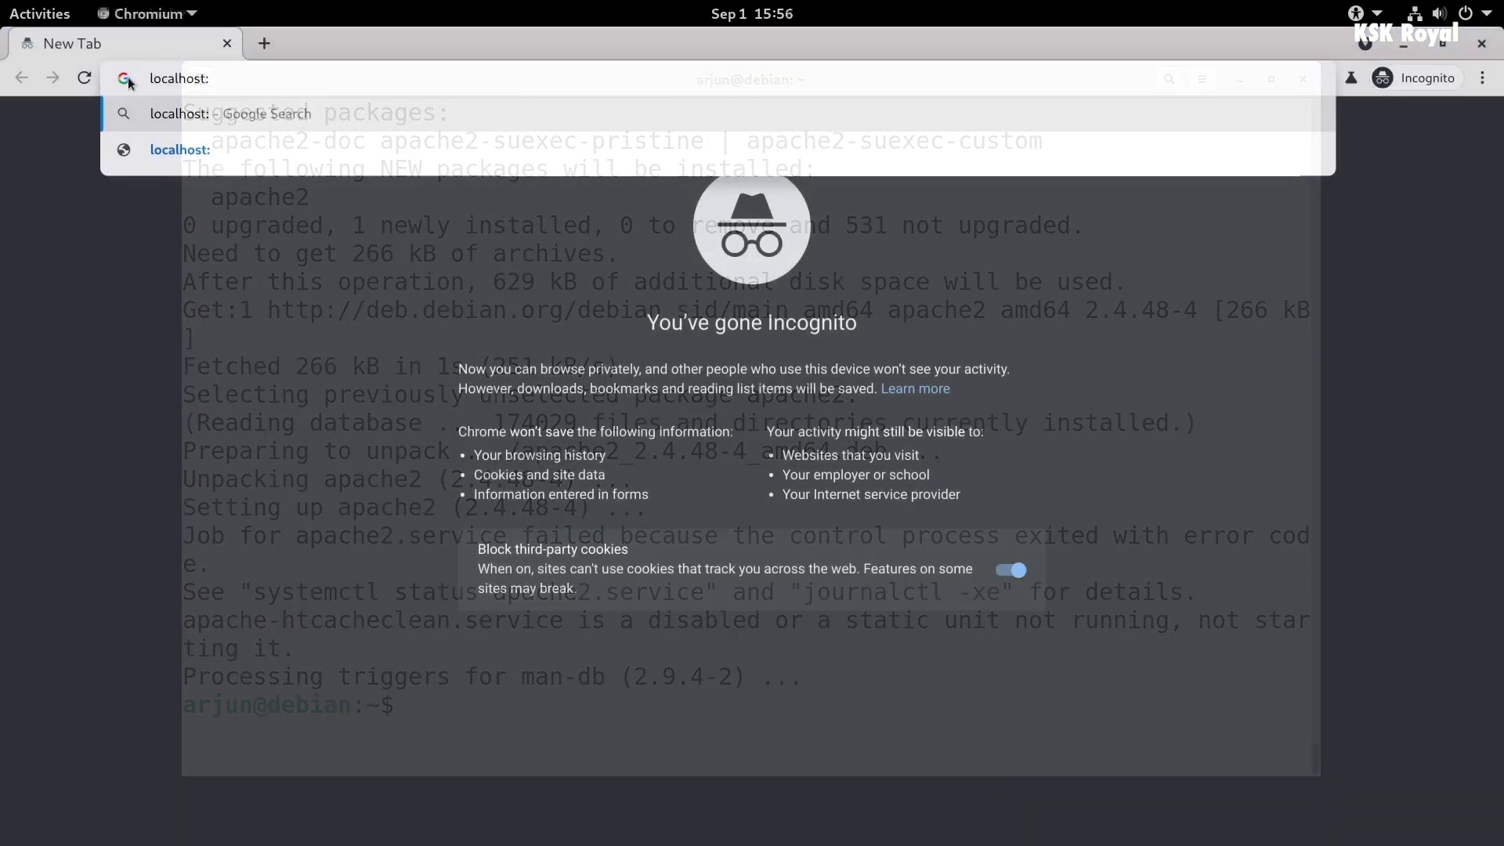
- Load localhost:80 in the Chromium incognito window to show Apache's default page
{"action": "type", "text": ":80"}
{"action": "key", "text": "ctrl+a"}
{"action": "key", "text": "Return"}
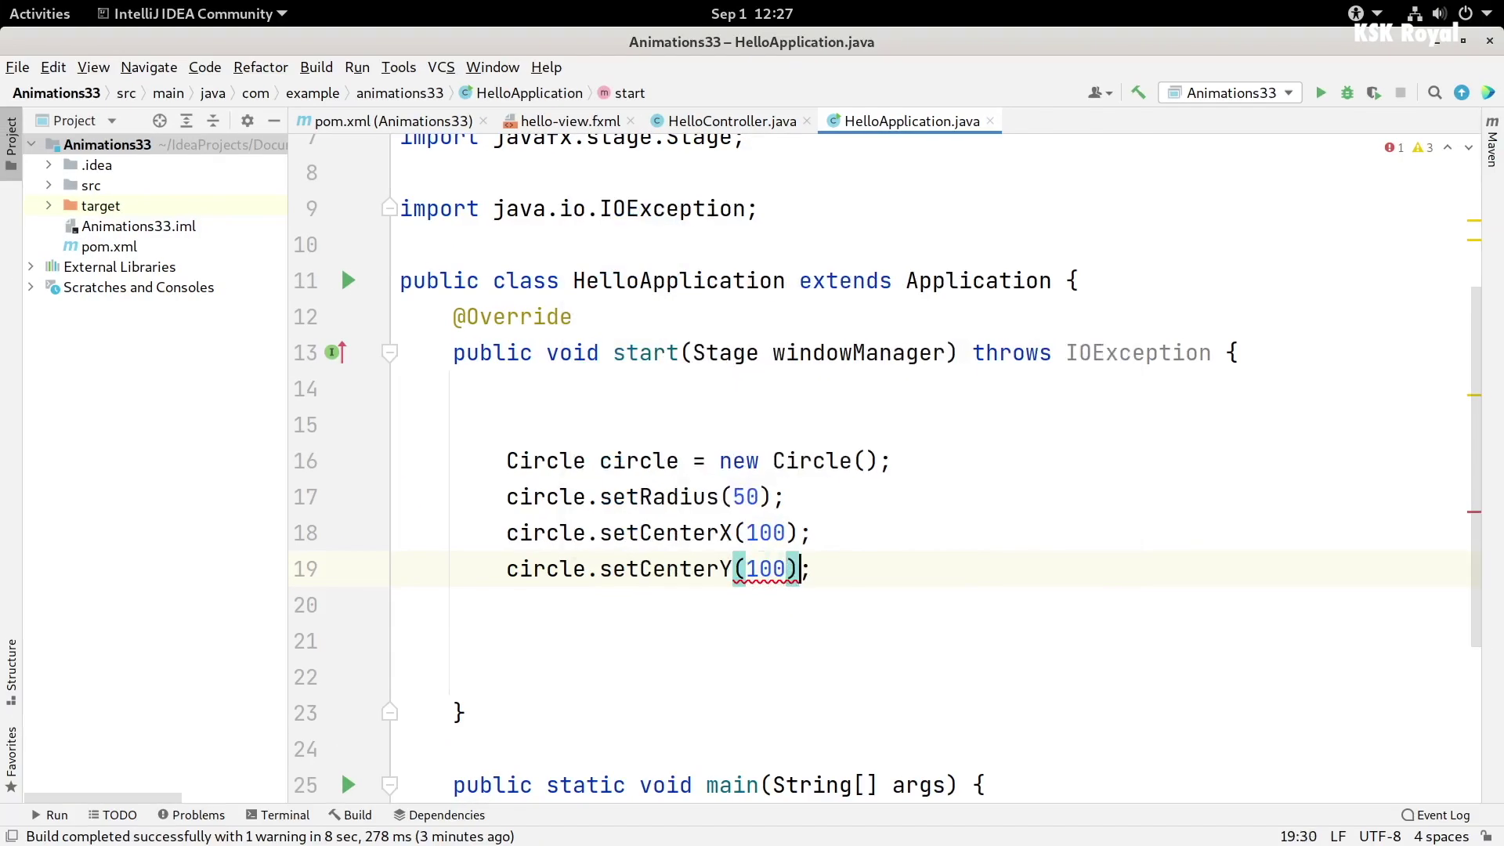
- Create a StackPane and add the circle to its children
{"action": "key", "text": "End"}
{"action": "key", "text": "Return"}
{"action": "key", "text": "Return"}
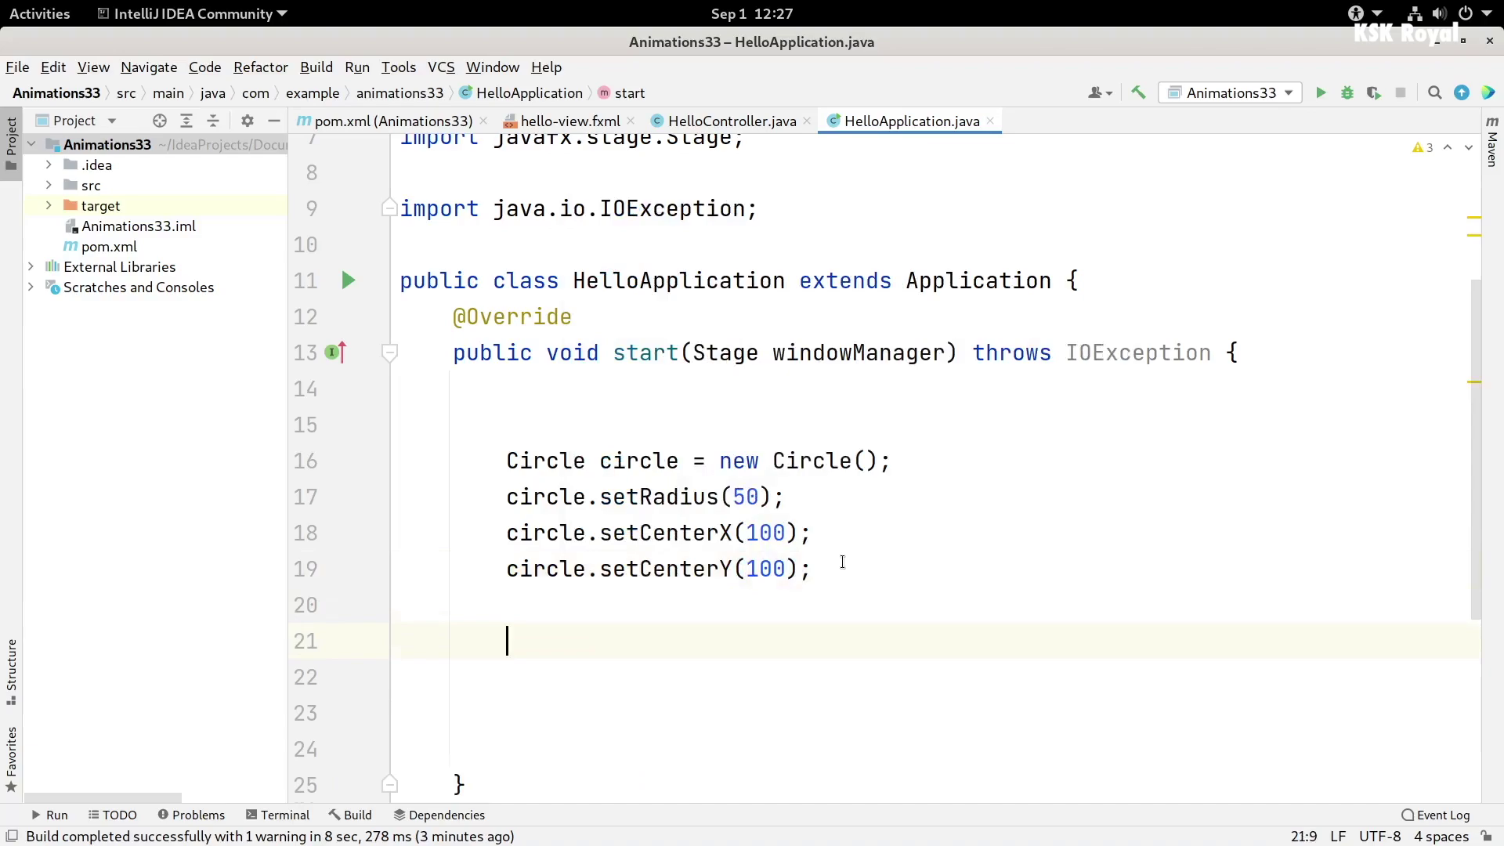
{"action": "type", "text": "StackPane stackPane = new StackPane();"}
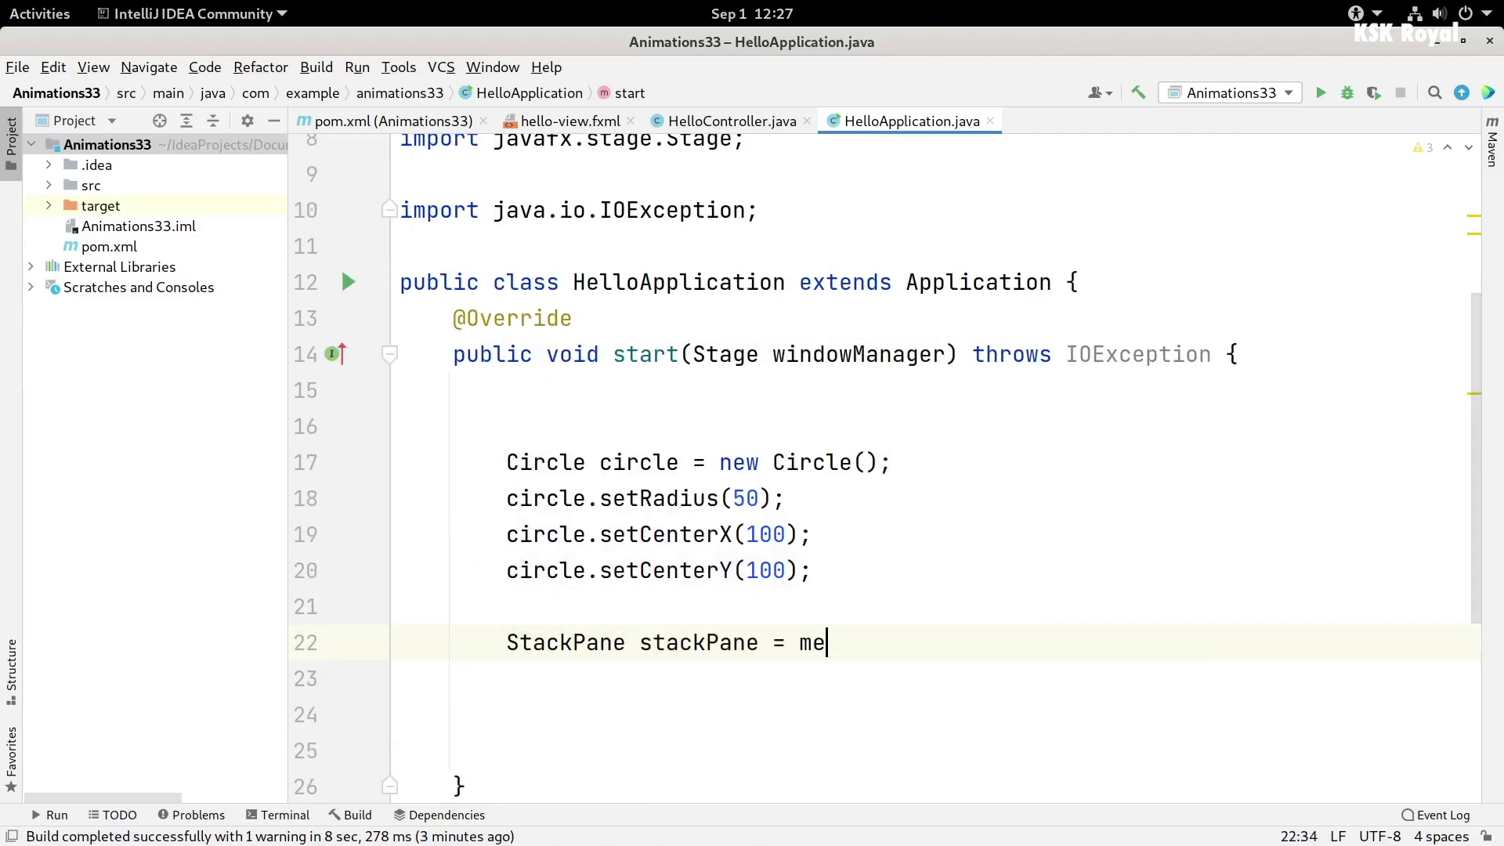
{"action": "key", "text": "Return"}
{"action": "type", "text": "stackPane.getChildren().add(circle);"}
- Set the circle's fill to Color.AQUA
{"action": "key", "text": "Up"}
{"action": "key", "text": "Up"}
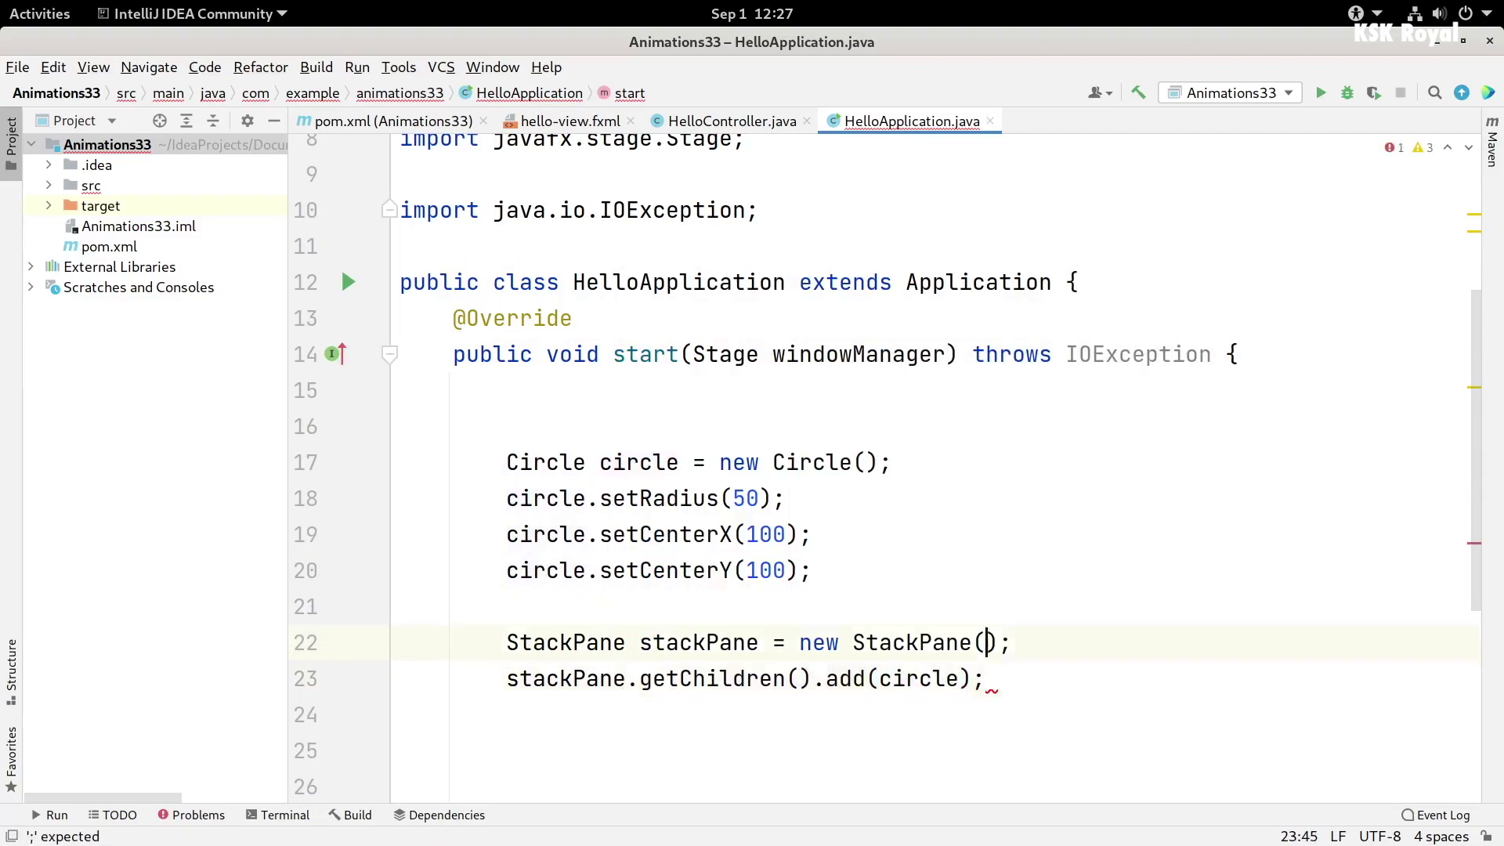
{"action": "type", "text": "circle.setF"}
{"action": "key", "text": "Return"}
{"action": "type", "text": "Color."}
{"action": "key", "text": "Down"}
{"action": "key", "text": "Return"}
{"action": "key", "text": "End"}
- Set the circle's stroke line cap to StrokeLineCap.ROUND
{"action": "key", "text": "Return"}
{"action": "type", "text": "circle.line"}
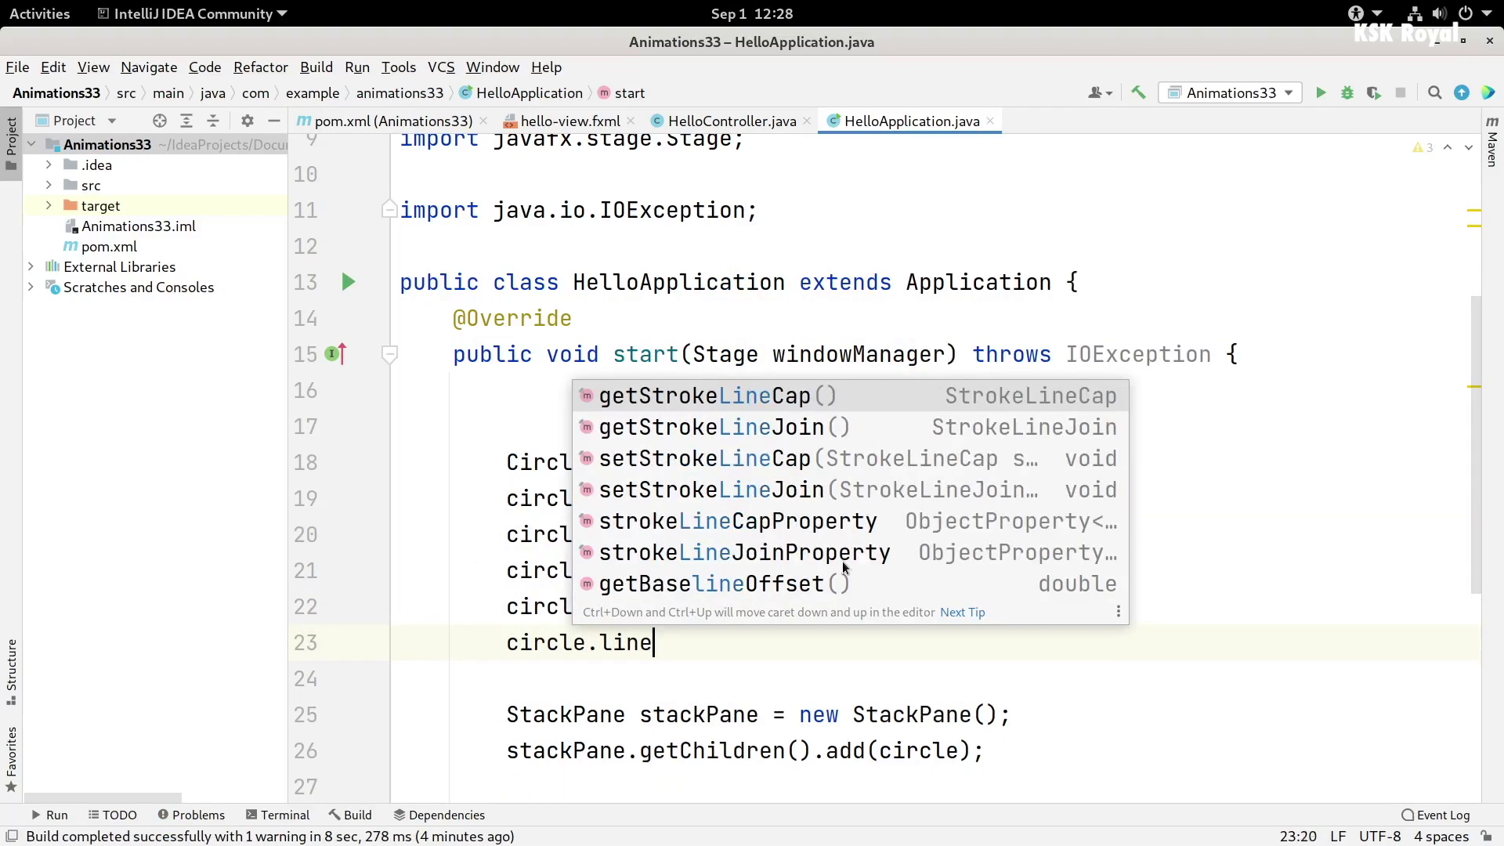
{"action": "key", "text": "BackSpace"}
{"action": "key", "text": "BackSpace"}
{"action": "key", "text": "BackSpace"}
{"action": "key", "text": "BackSpace"}
{"action": "type", "text": "setStrokeL"}
{"action": "key", "text": "Return"}
{"action": "type", "text": "Stro);"}
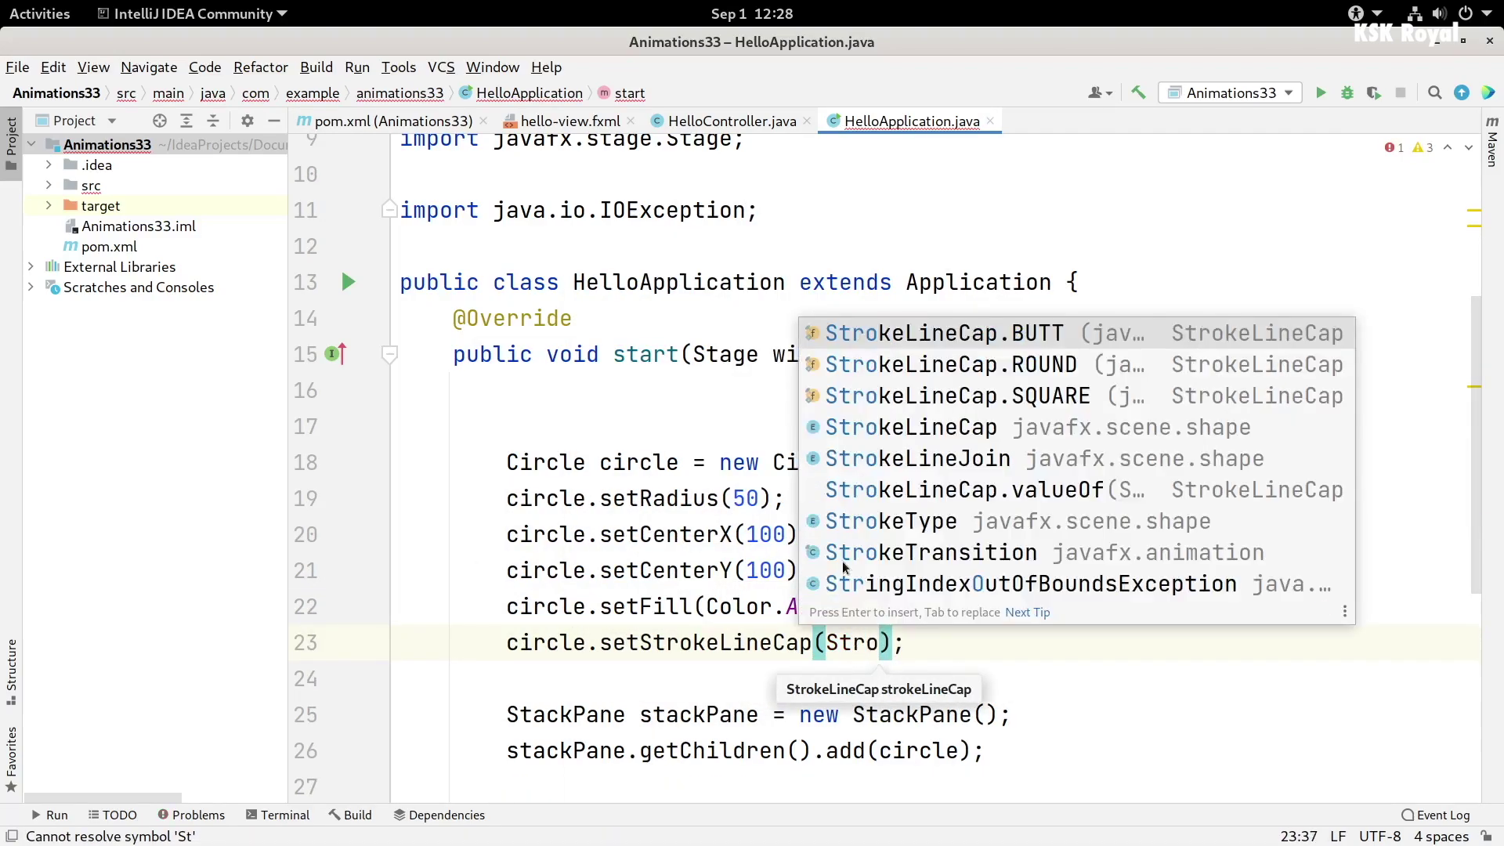
{"action": "key", "text": "Down"}
- Set the circle's stroke width to 12
{"action": "key", "text": "Return"}
{"action": "key", "text": "End"}
{"action": "key", "text": "Return"}
{"action": "type", "text": "circle.setStrokeW"}
- Give the circle a Color.BLACK outline with setStroke
{"action": "key", "text": "Return"}
{"action": "type", "text": "12"}
{"action": "key", "text": "End"}
{"action": "key", "text": "Return"}
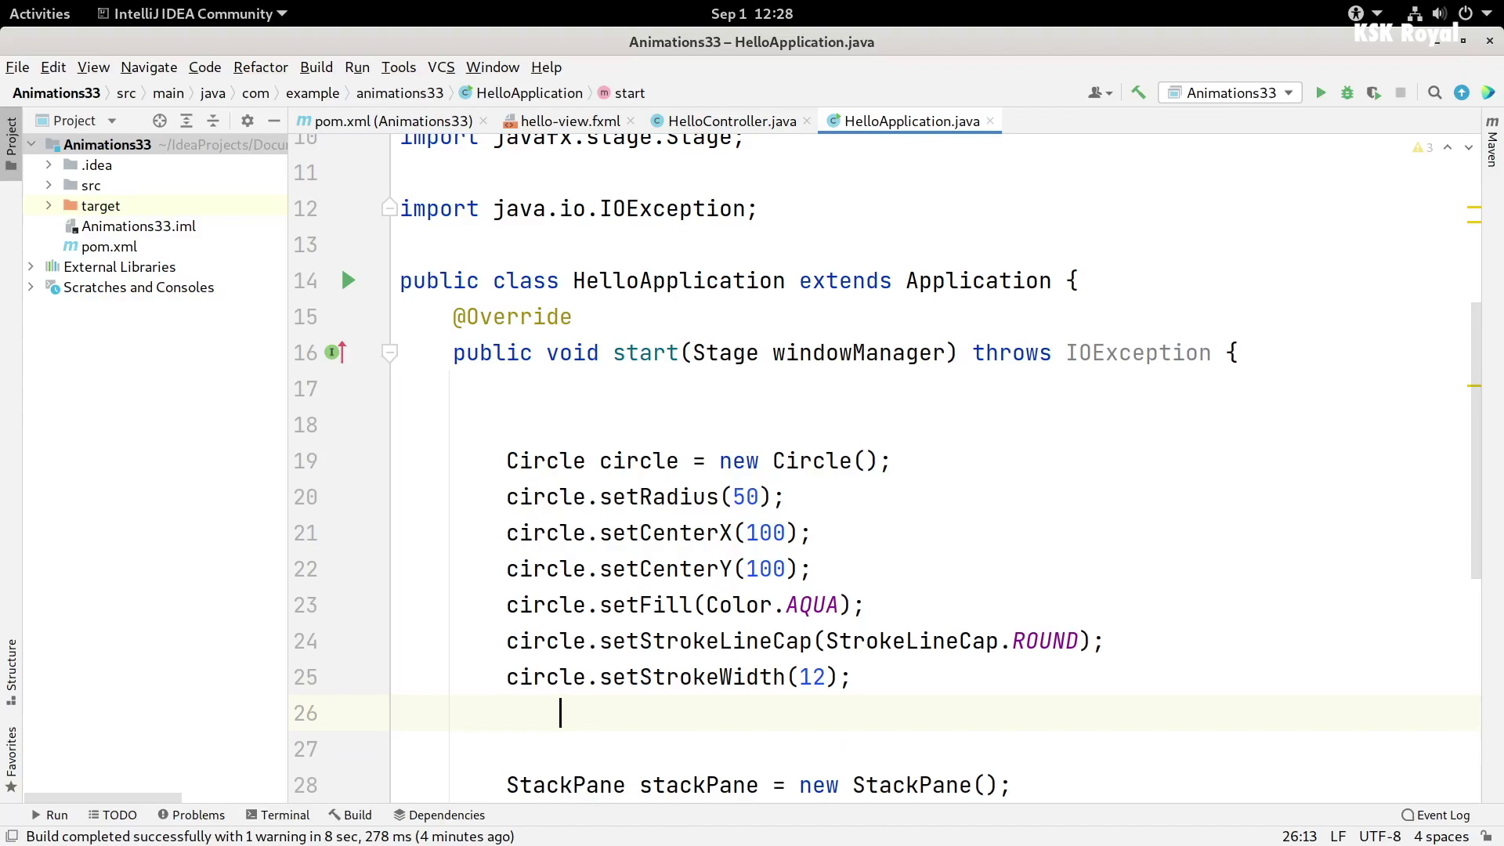
{"action": "type", "text": "circle.setstro"}
{"action": "key", "text": "Down"}
{"action": "key", "text": "Down"}
- Create scene1 as a new Scene with stackPane as its root
{"action": "key", "text": "Return"}
{"action": "type", "text": "Color.B"}
{"action": "key", "text": "Down"}
{"action": "key", "text": "Down"}
{"action": "key", "text": "Return"}
{"action": "key", "text": "Down"}
{"action": "key", "text": "Down"}
{"action": "key", "text": "Down"}
{"action": "key", "text": "Down"}
{"action": "key", "text": "Down"}
{"action": "type", "text": "Scene scene1 = new Scene(s"}
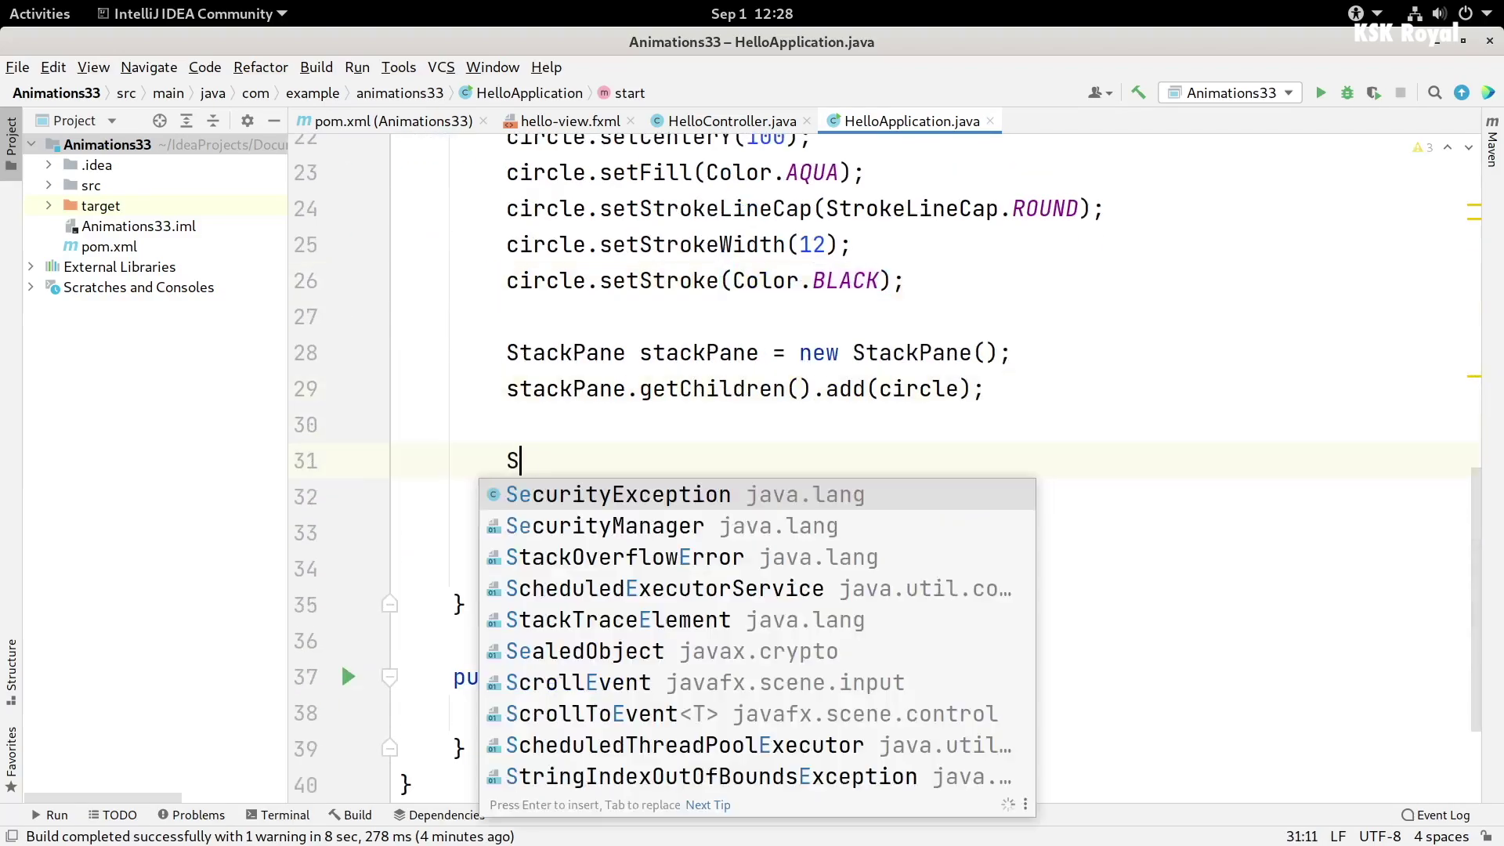
{"action": "key", "text": "Return"}
{"action": "type", "text": ", );"}
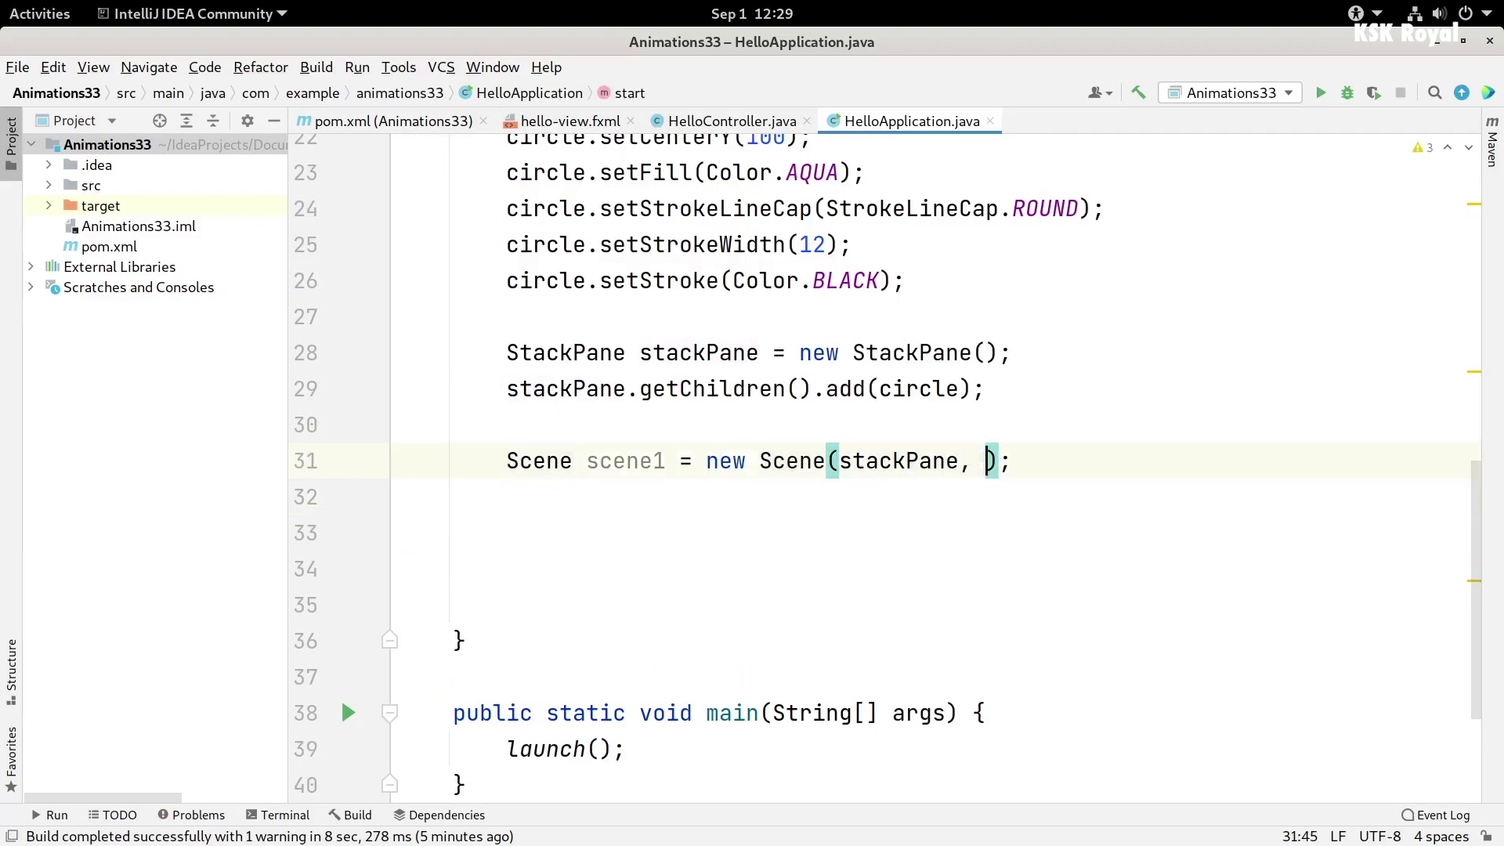
{"action": "key", "text": "BackSpace"}
{"action": "key", "text": "BackSpace"}
{"action": "key", "text": "Up"}
{"action": "key", "text": "Up"}
{"action": "key", "text": "Up"}
{"action": "key", "text": "Up"}
{"action": "key", "text": "Up"}
{"action": "key", "text": "Up"}
{"action": "key", "text": "Up"}
{"action": "key", "text": "Up"}
{"action": "key", "text": "Up"}
{"action": "key", "text": "Up"}
{"action": "key", "text": "Up"}
{"action": "key", "text": "Up"}
{"action": "key", "text": "Up"}
{"action": "key", "text": "Return"}
- Define width and height of 500 and pass them to the Scene constructor
{"action": "type", "text": "final int width = 500, height = 500;"}
{"action": "scroll", "coordinate": [940, 470], "scroll_direction": "down", "scroll_amount": 3}
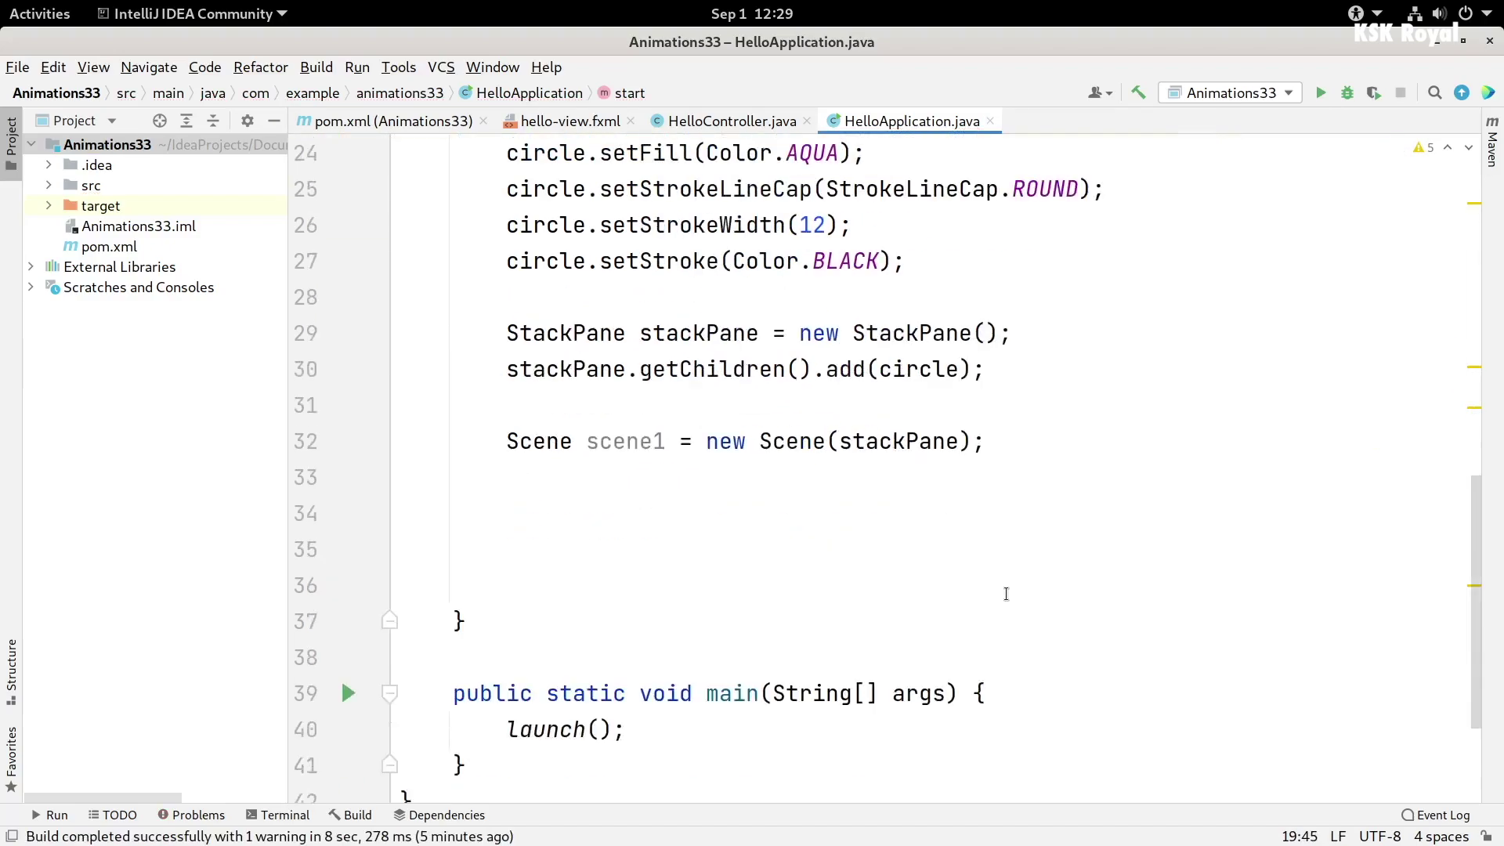
{"action": "left_click", "coordinate": [968, 390]}
{"action": "type", "text": ", width, height"}
{"action": "key", "text": "End"}
- Set the scene, title "SimpleCircle Animation", non-resizable window, and centre it on screen
{"action": "key", "text": "Return"}
{"action": "type", "text": "windowManager.setScene(scene1);"}
{"action": "key", "text": "End"}
{"action": "key", "text": "Return"}
{"action": "type", "text": "windowManager.s"}
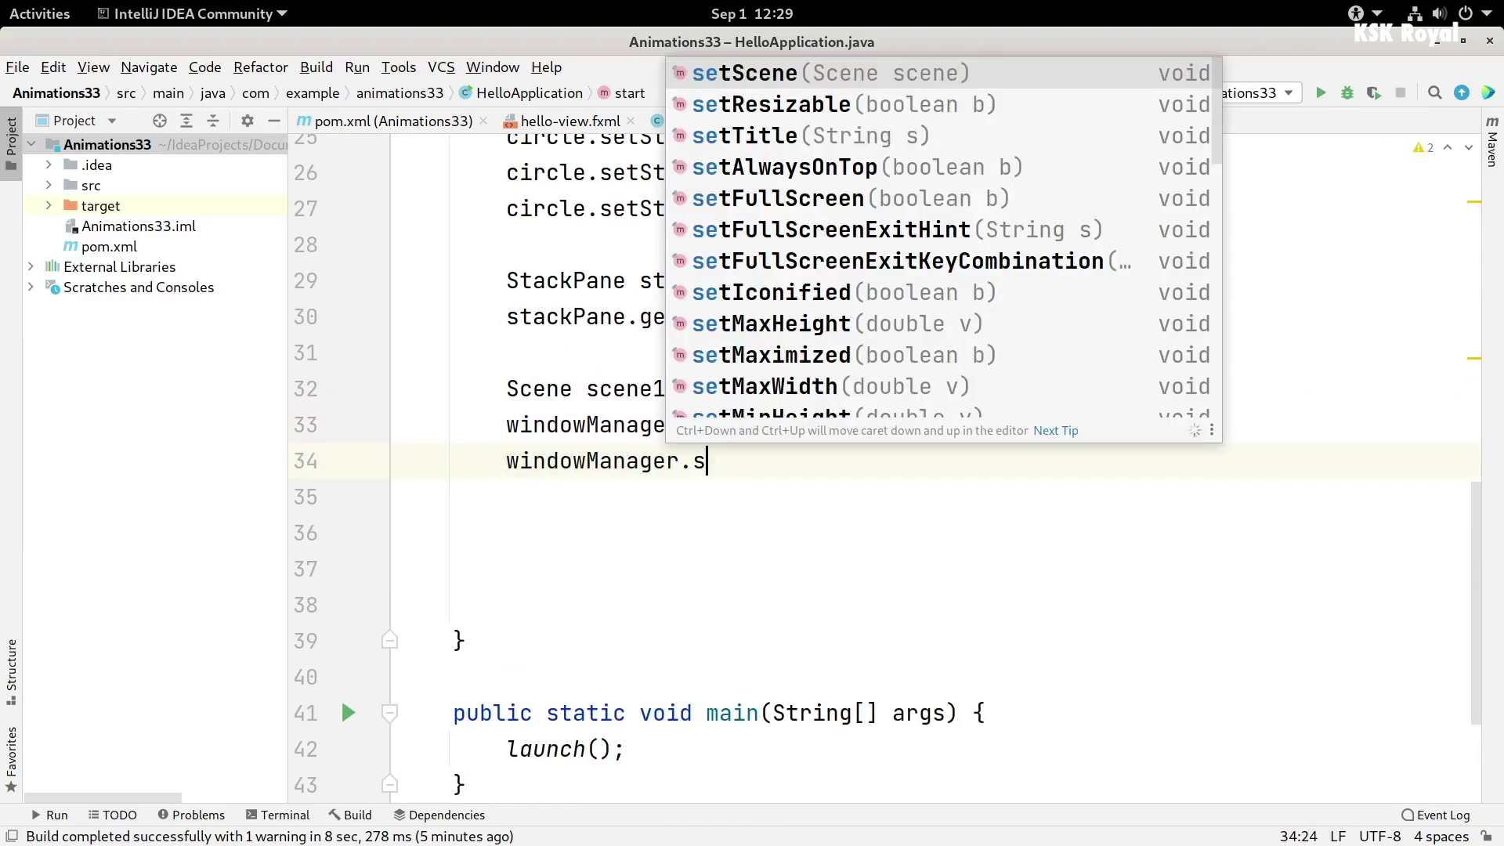
{"action": "type", "text": "etTitle(\"SimpleCircle Animation"}
{"action": "key", "text": "End"}
{"action": "key", "text": "Return"}
{"action": "type", "text": "windowManager.setResizable(false);"}
{"action": "key", "text": "Return"}
{"action": "type", "text": "windowManager.centerOnScreen();"}
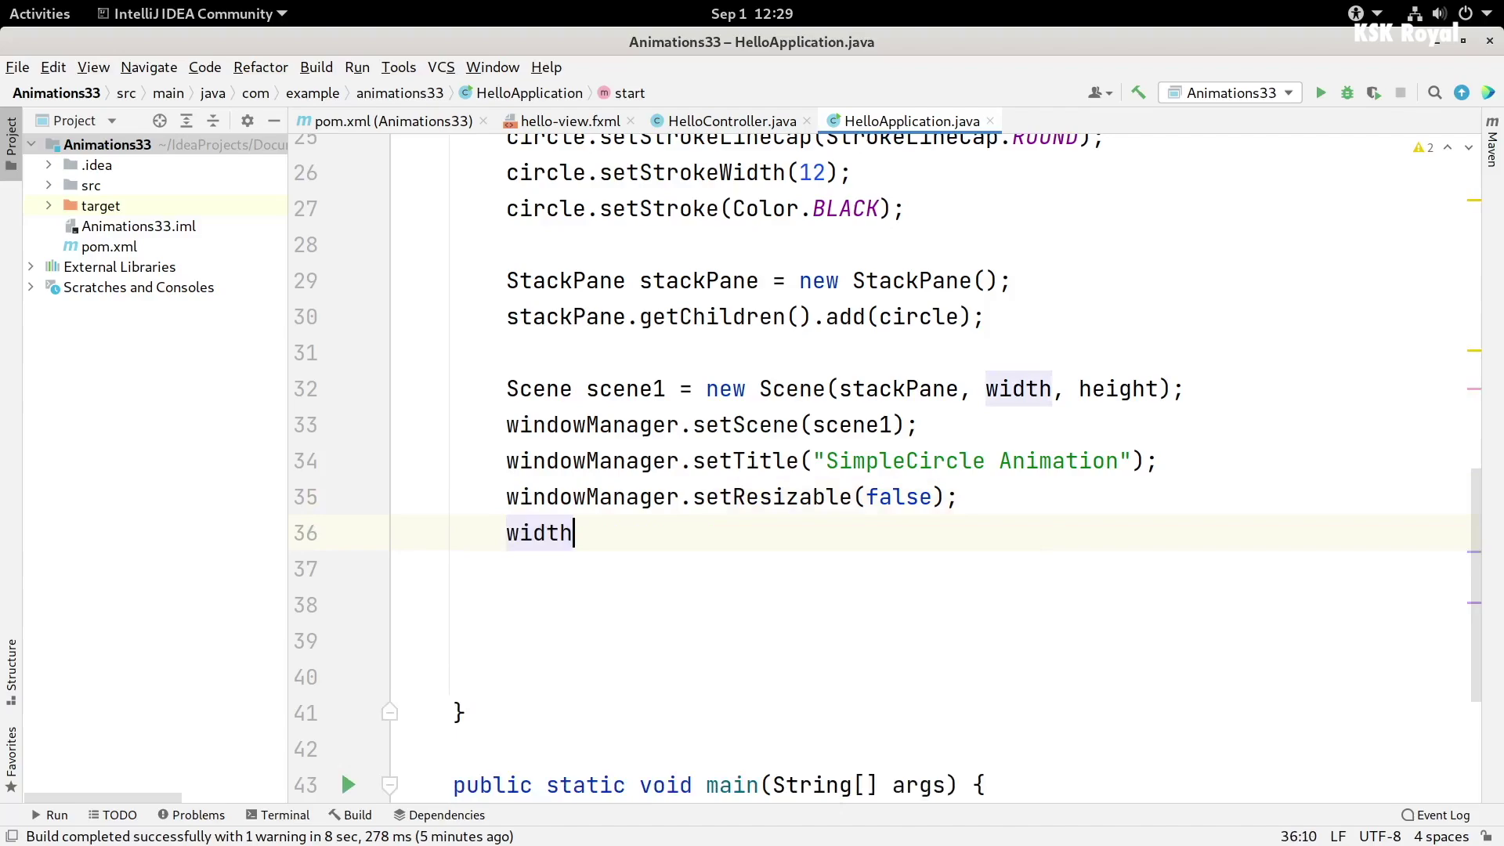
- Add an // Animation comment and create a new ScaleTransition
{"action": "scroll", "coordinate": [1024, 563], "scroll_direction": "up", "scroll_amount": 4}
{"action": "left_click", "coordinate": [1010, 677]}
{"action": "scroll", "coordinate": [1011, 549], "scroll_direction": "down", "scroll_amount": 3}
{"action": "key", "text": "Return"}
{"action": "key", "text": "Return"}
{"action": "key", "text": "Up"}
{"action": "type", "text": "// Animation"}
{"action": "key", "text": "Return"}
{"action": "type", "text": "ScaleTransition scaleTransition = new ScaleTransition();"}
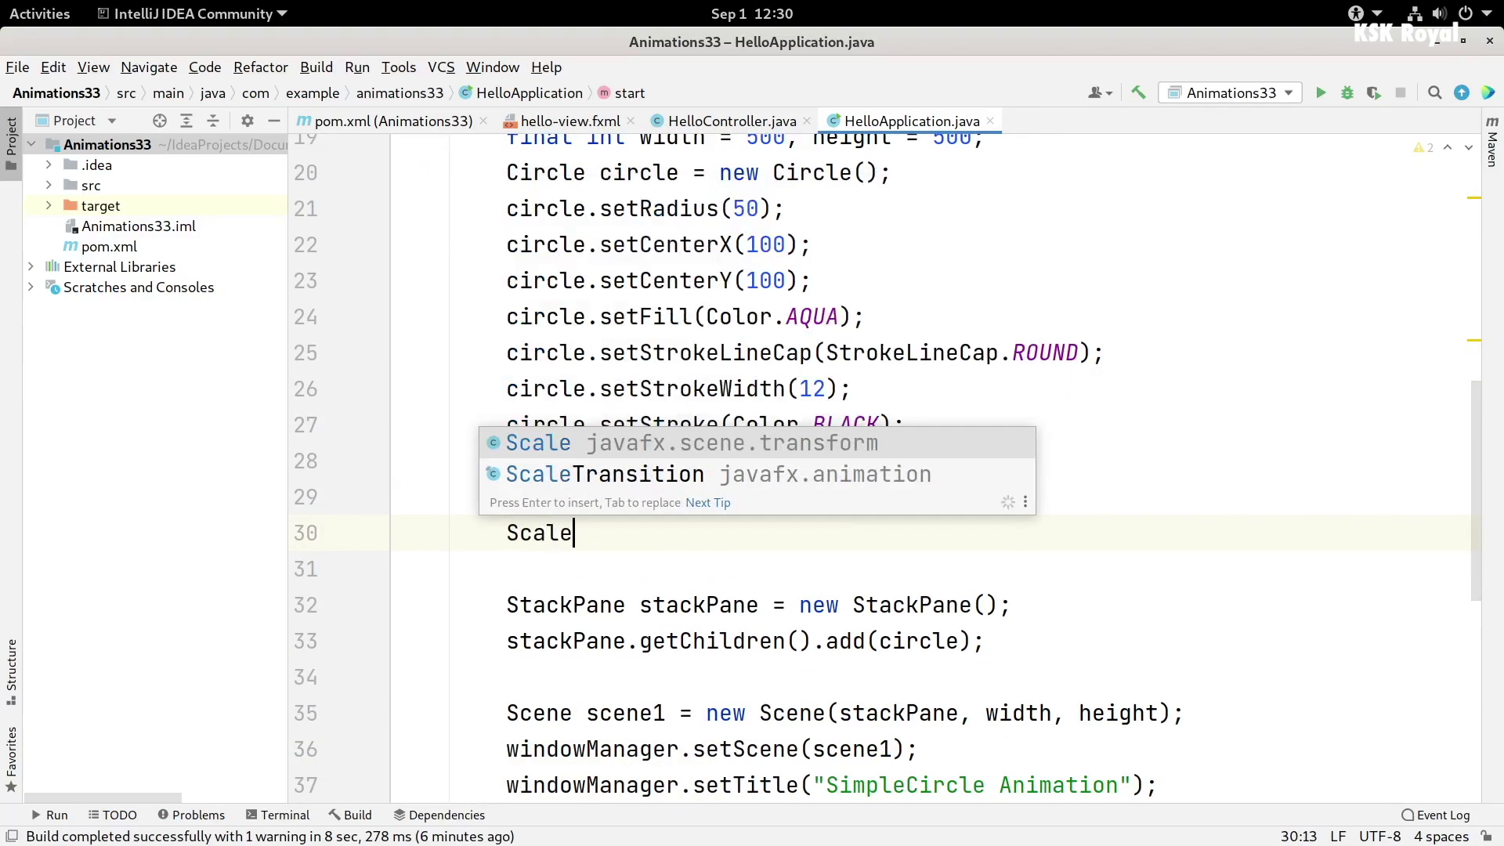
{"action": "key", "text": "Return"}
- Set the scale transition's byX and byY to 0.1
{"action": "type", "text": "scaleTransition.setx"}
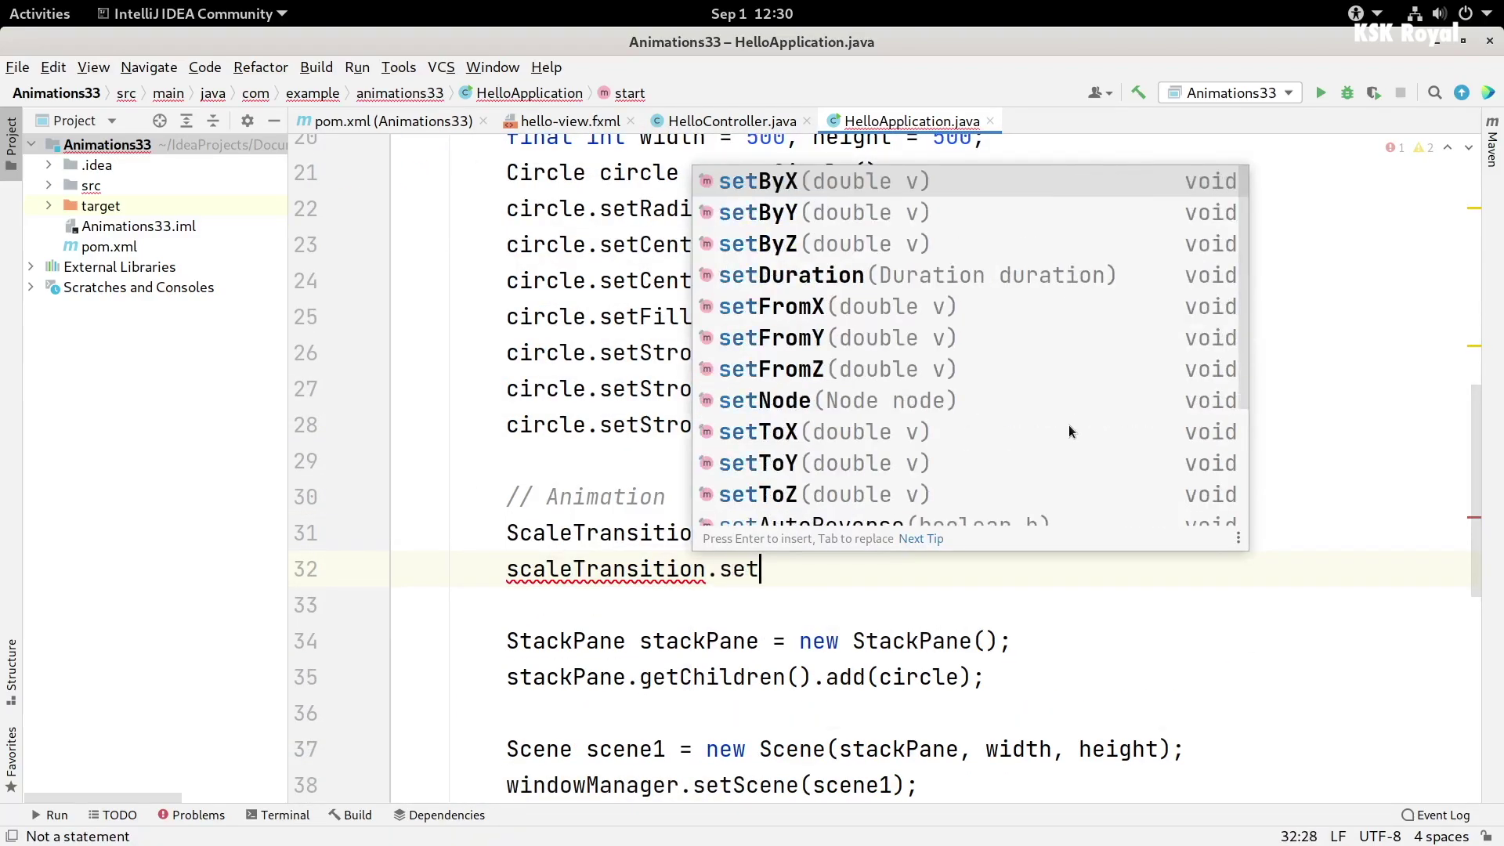
{"action": "key", "text": "BackSpace"}
{"action": "key", "text": "BackSpace"}
{"action": "key", "text": "BackSpace"}
{"action": "key", "text": "BackSpace"}
{"action": "type", "text": "t"}
{"action": "key", "text": "BackSpace"}
{"action": "type", "text": "setByX(0.1);"}
{"action": "key", "text": "Return"}
{"action": "type", "text": "scaleTransition.setByY("}
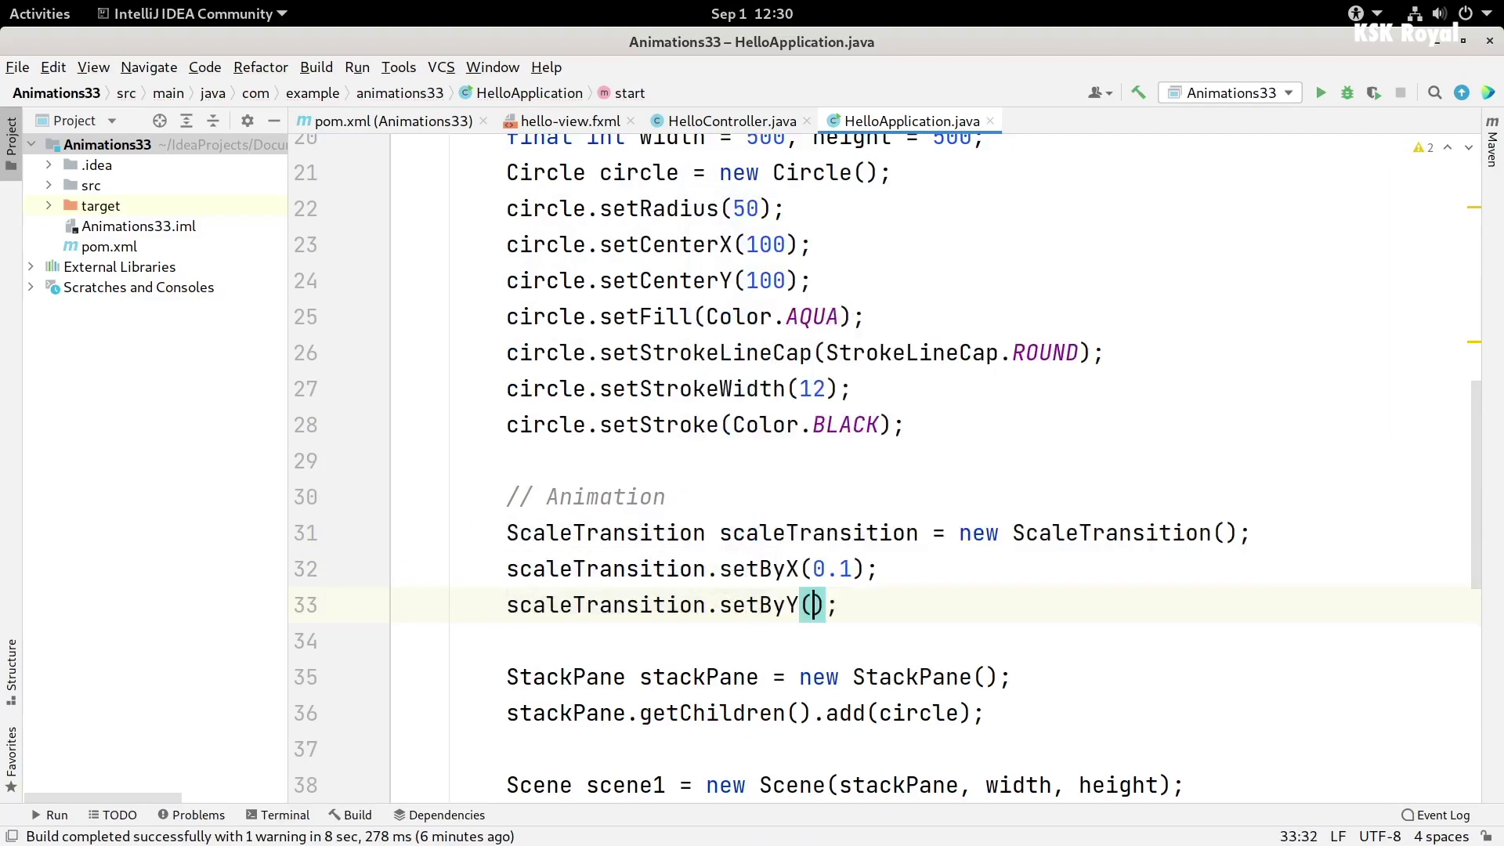
{"action": "type", "text": "0.1);"}
{"action": "key", "text": "Return"}
- Set the transition's node to the circle and its duration to 1000 ms
{"action": "type", "text": "scaleTransition.no"}
{"action": "key", "text": "Return"}
{"action": "type", "text": "circle);"}
{"action": "key", "text": "Return"}
{"action": "type", "text": "scaleTransition."}
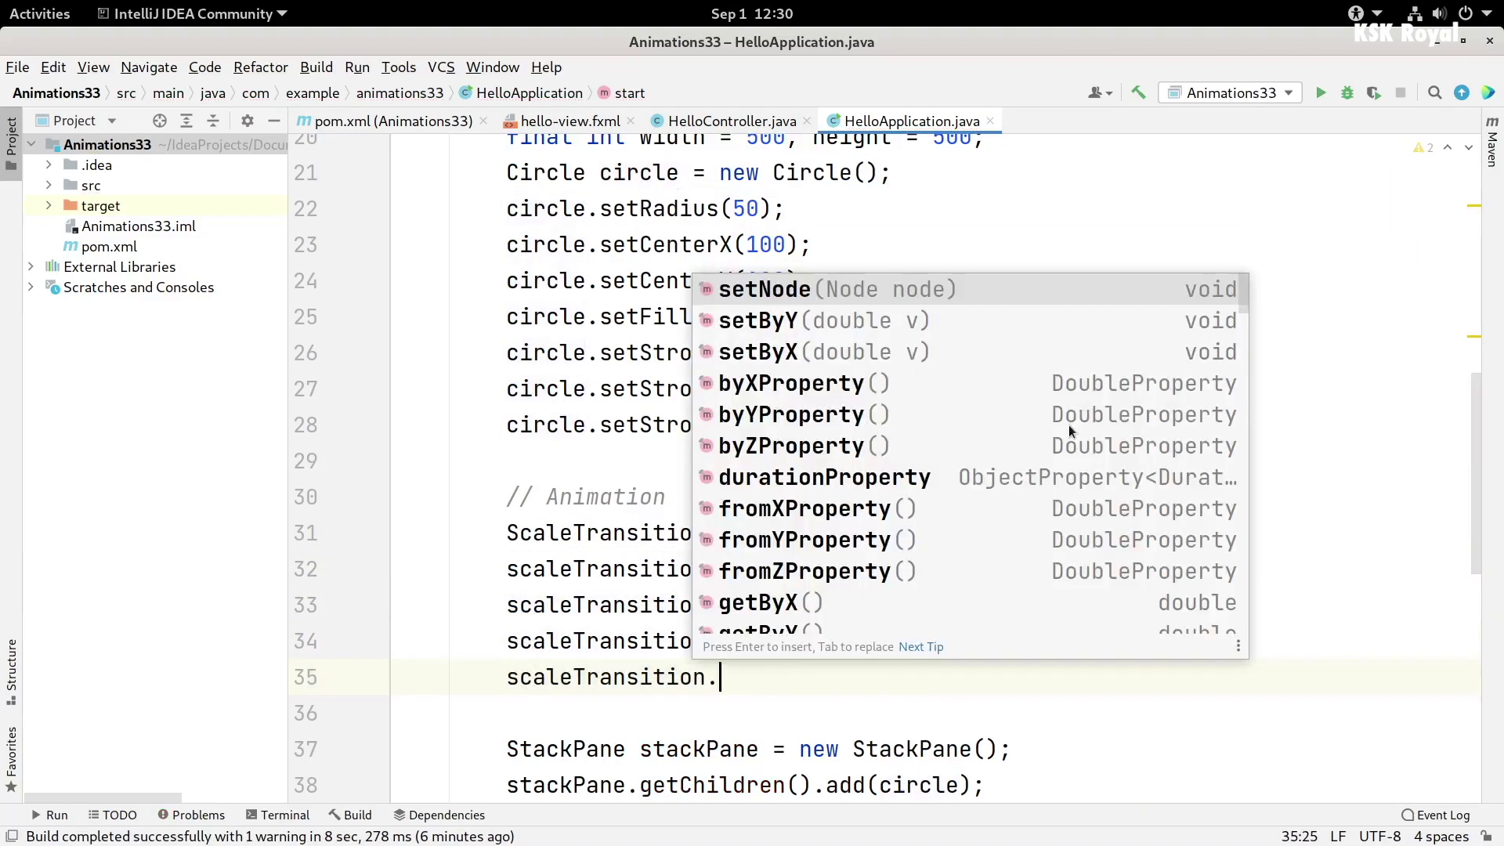
{"action": "type", "text": "setDu"}
{"action": "key", "text": "Return"}
{"action": "type", "text": "Duration.millis(1000));"}
{"action": "key", "text": "End"}
- Call play() on the transition with a cycle count of 50
{"action": "key", "text": "Return"}
{"action": "type", "text": "scaleTransition.play();"}
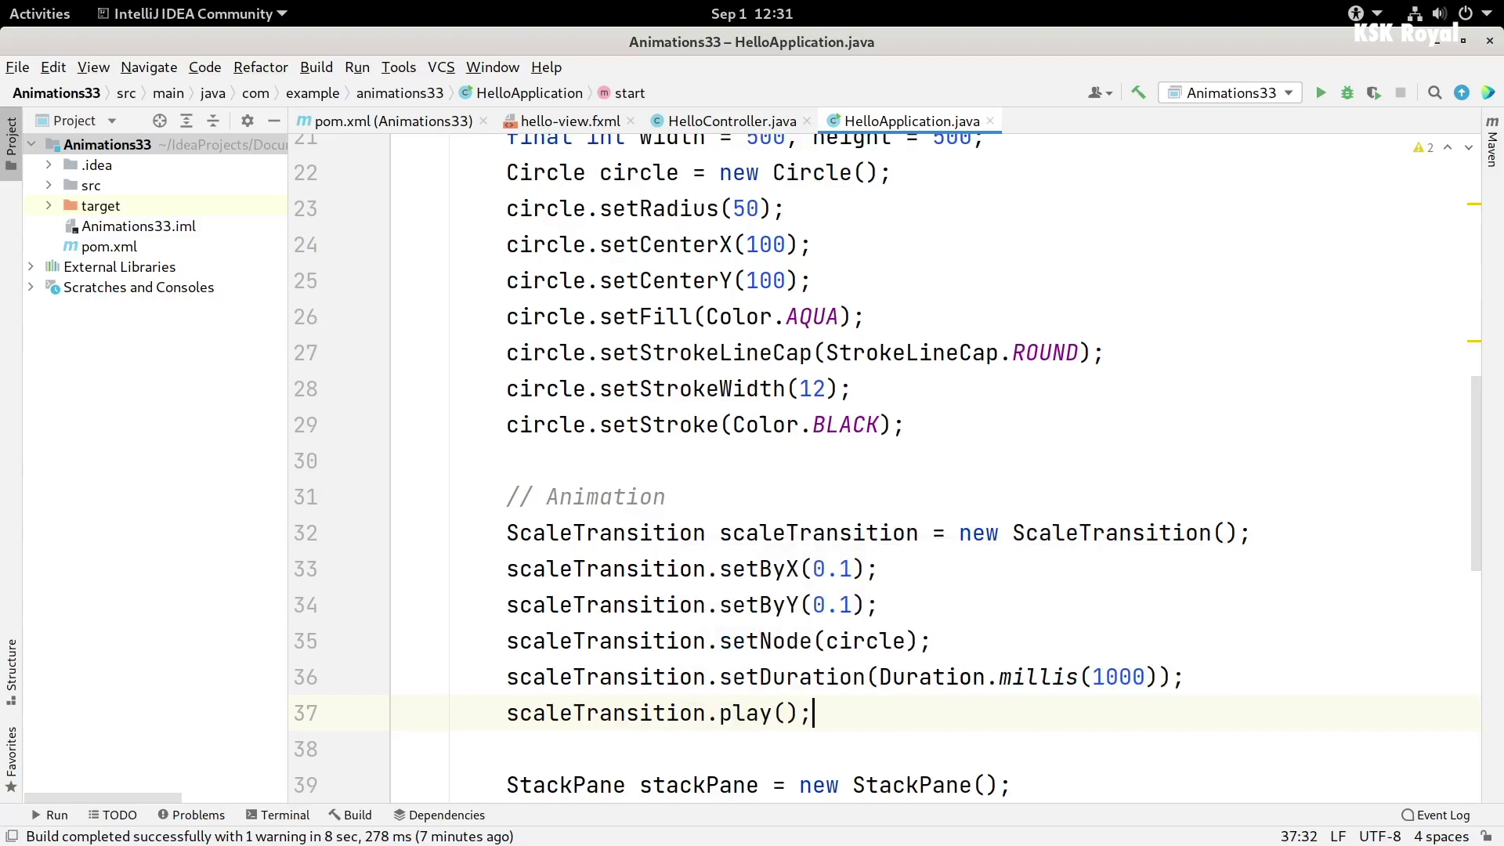
{"action": "key", "text": "ctrl+alt+Return"}
{"action": "type", "text": "scaleTransition.setin"}
{"action": "key", "text": "BackSpace"}
{"action": "key", "text": "BackSpace"}
{"action": "type", "text": "Cy"}
{"action": "key", "text": "Return"}
{"action": "type", "text": "50"}
{"action": "scroll", "coordinate": [1269, 586], "scroll_direction": "down", "scroll_amount": 3}
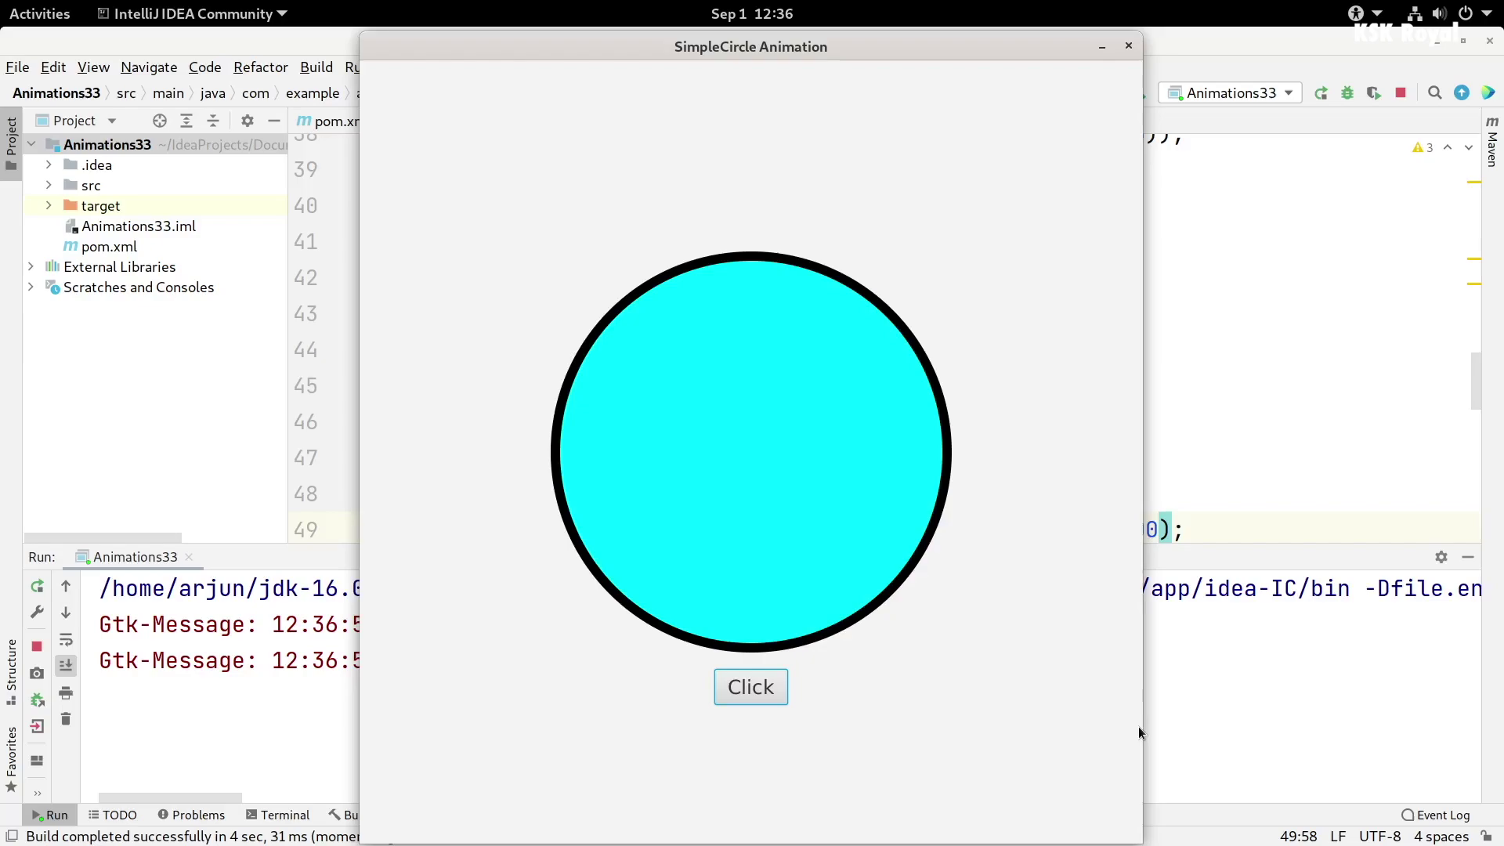
- Start the circle pulsing with the Click button, then open the Activities overview
{"action": "left_click", "coordinate": [763, 696]}
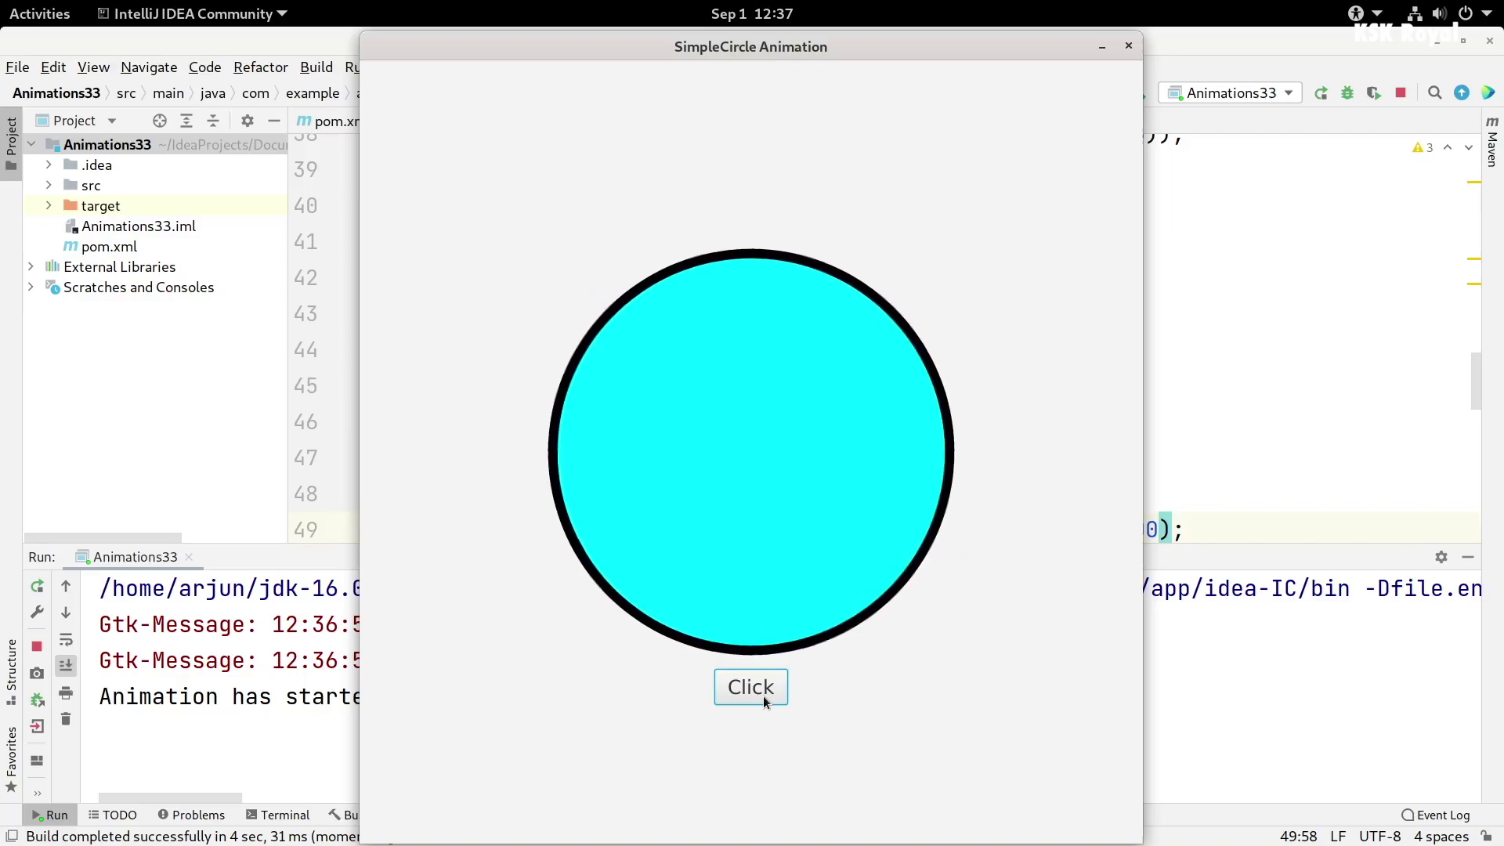
{"action": "key", "text": "super"}
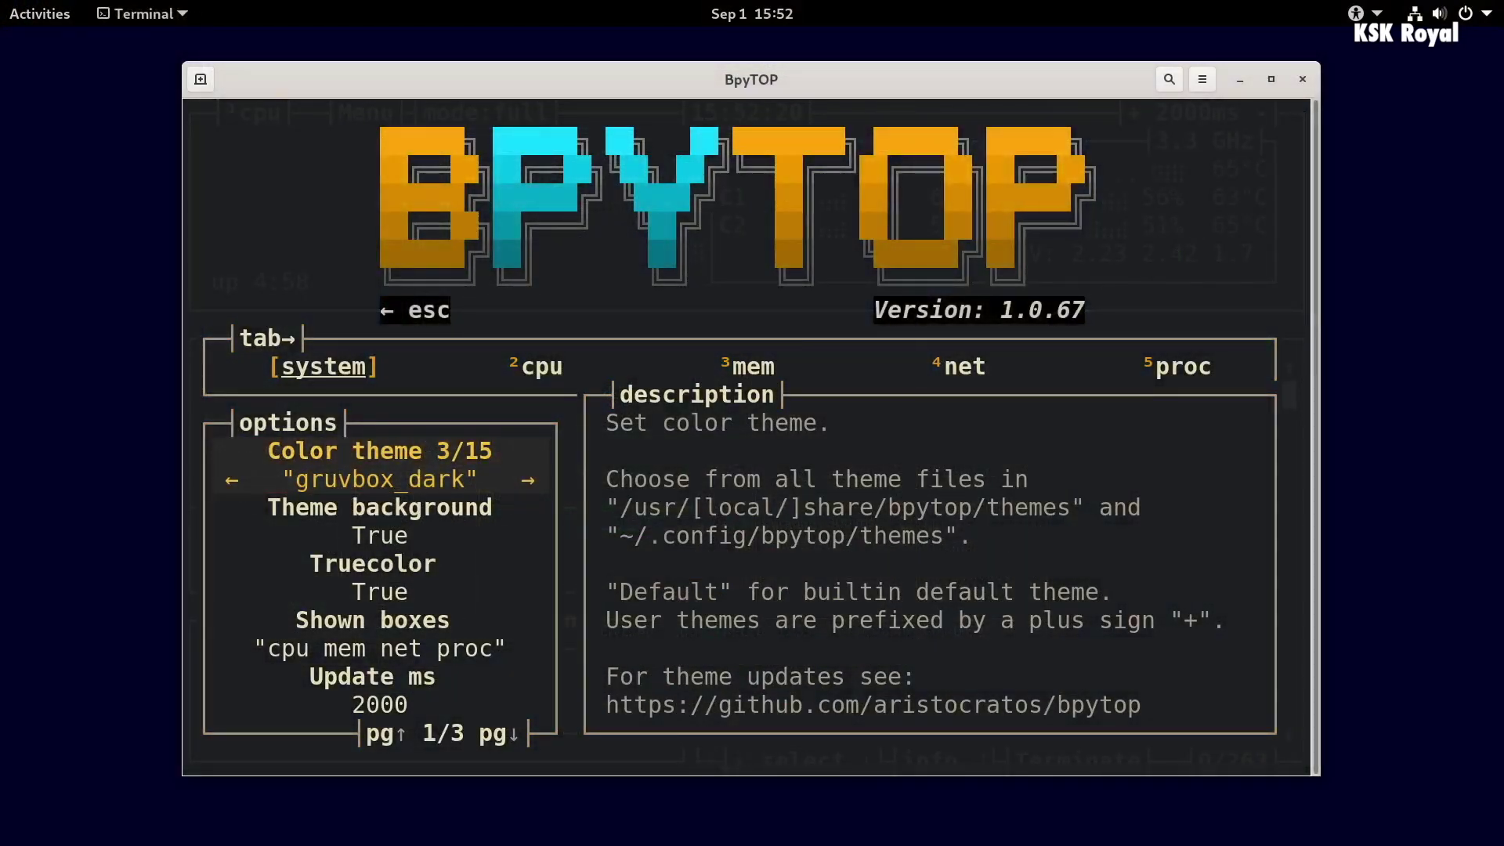
- Lower bpytop's Update ms to 100, cycle through colour themes, and close the options
{"action": "key", "text": "Down"}
{"action": "key", "text": "Down"}
{"action": "key", "text": "Down"}
{"action": "key", "text": "Down"}
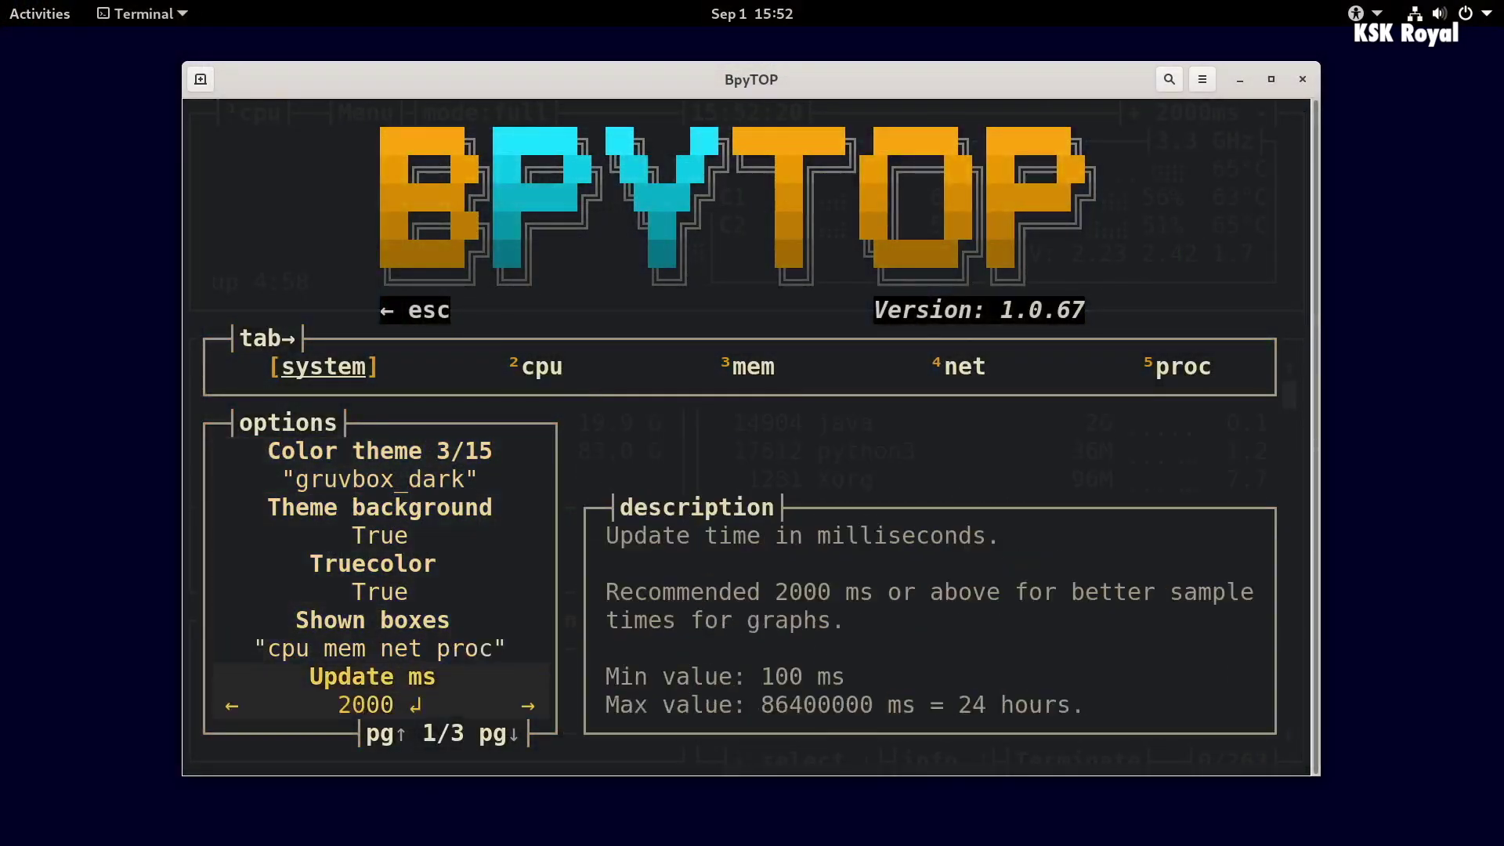
{"action": "key", "text": "Left"}
{"action": "key", "text": "Left"}
{"action": "key", "text": "Up"}
{"action": "key", "text": "Up"}
{"action": "key", "text": "Up"}
{"action": "key", "text": "Up"}
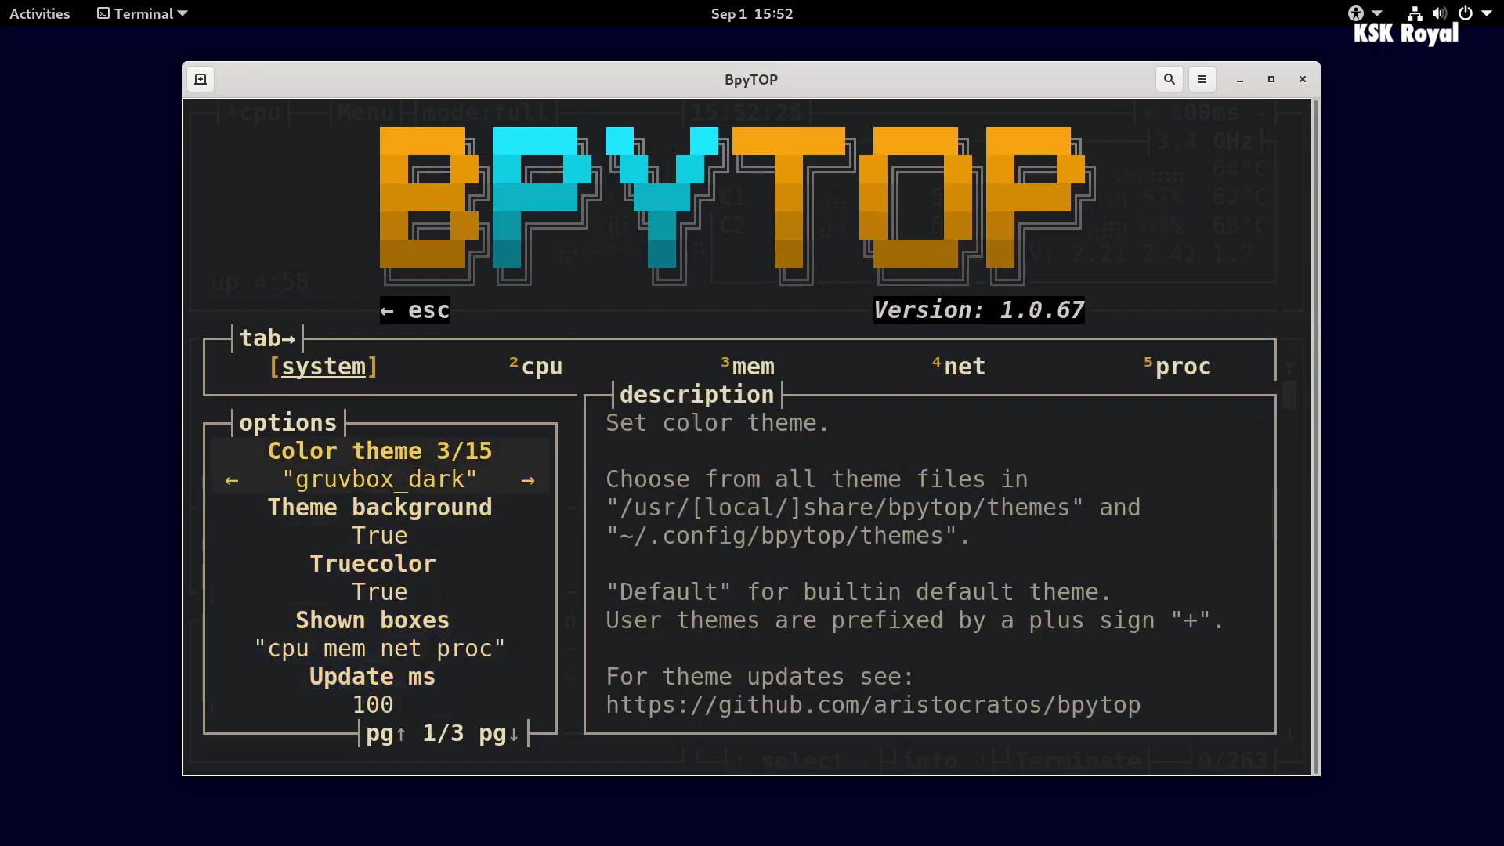
{"action": "key", "text": "Right"}
{"action": "key", "text": "Right"}
{"action": "key", "text": "Right"}
{"action": "key", "text": "Right"}
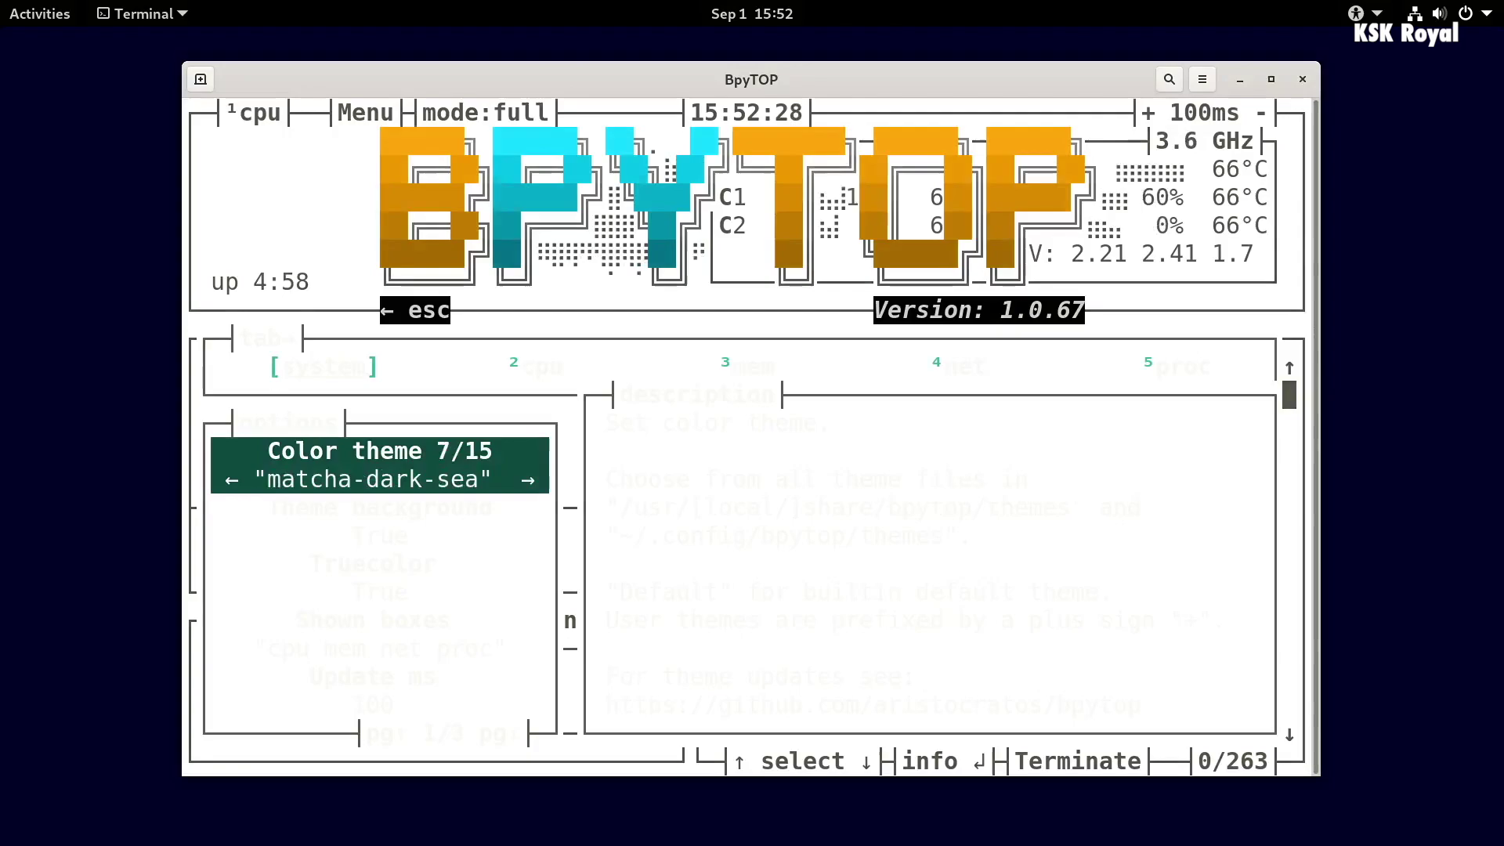
{"action": "key", "text": "Left"}
{"action": "key", "text": "Escape"}
{"action": "key", "text": "Escape"}
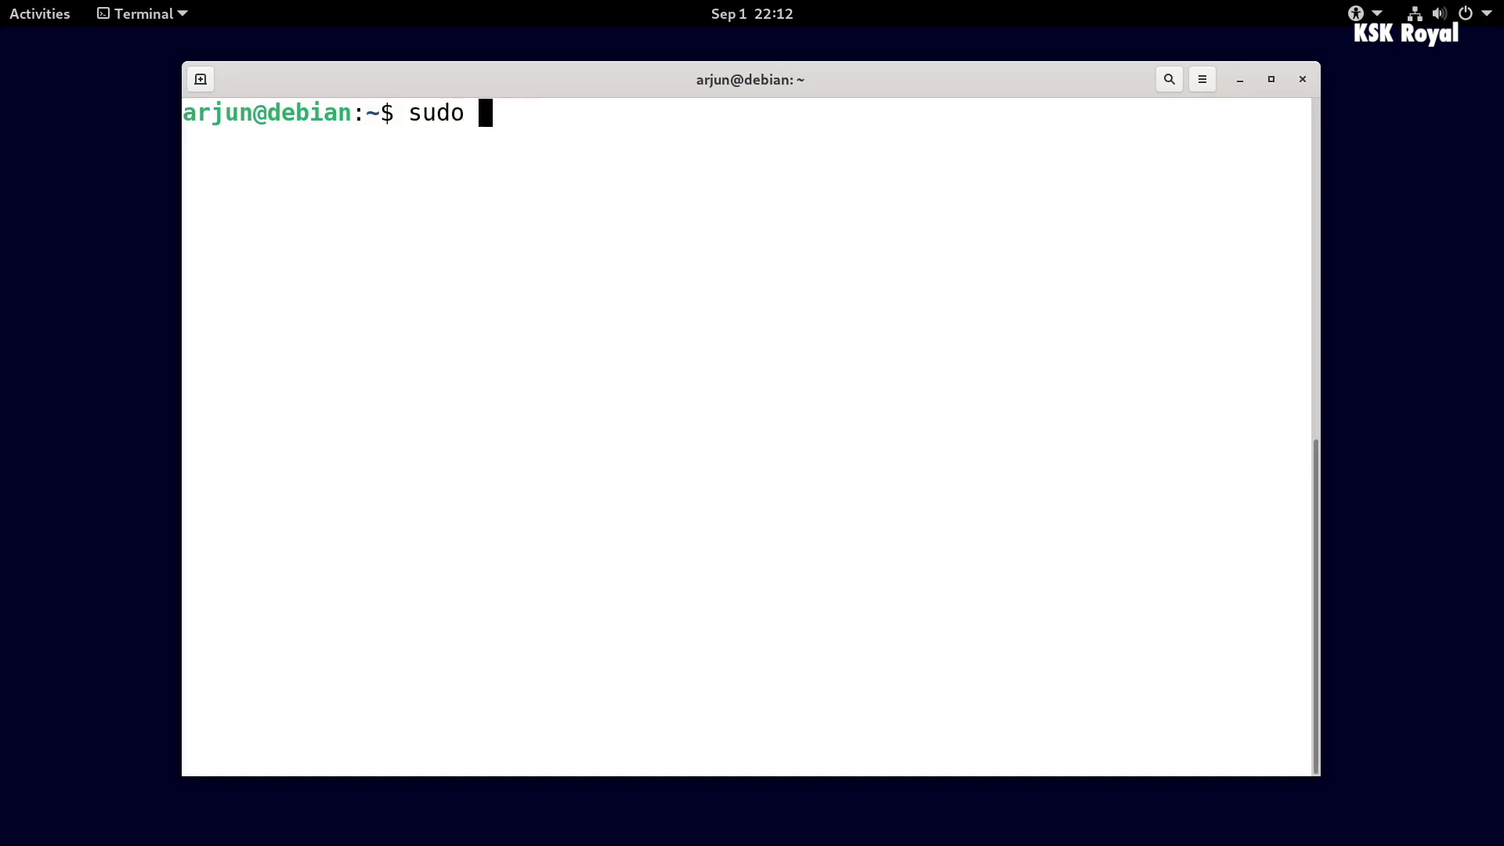
- Run sudo htop and browse between the top obs process and the X server process
{"action": "key", "text": "Return"}
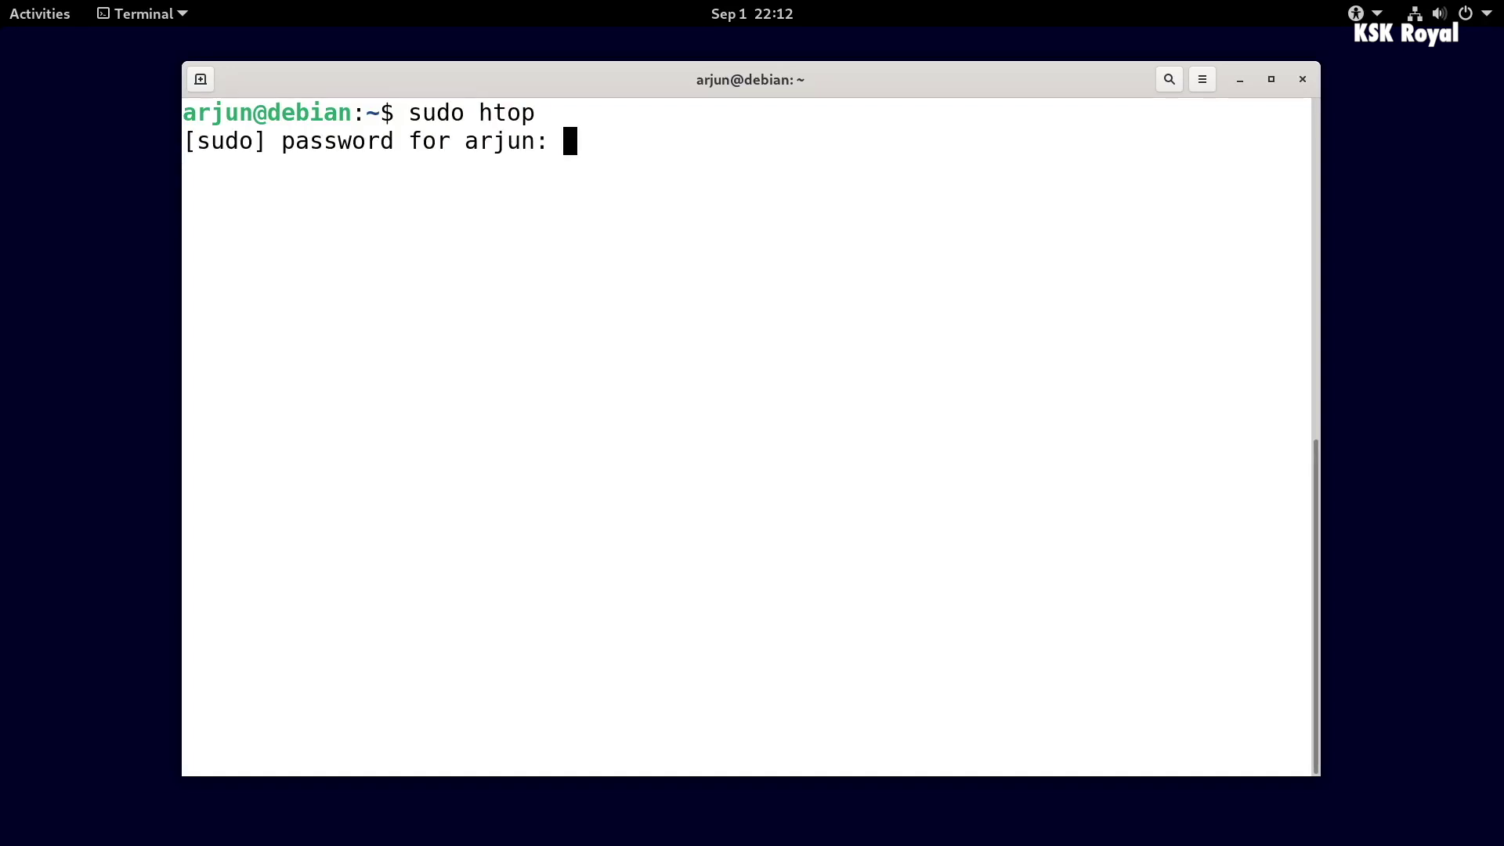
{"action": "key", "text": "Return"}
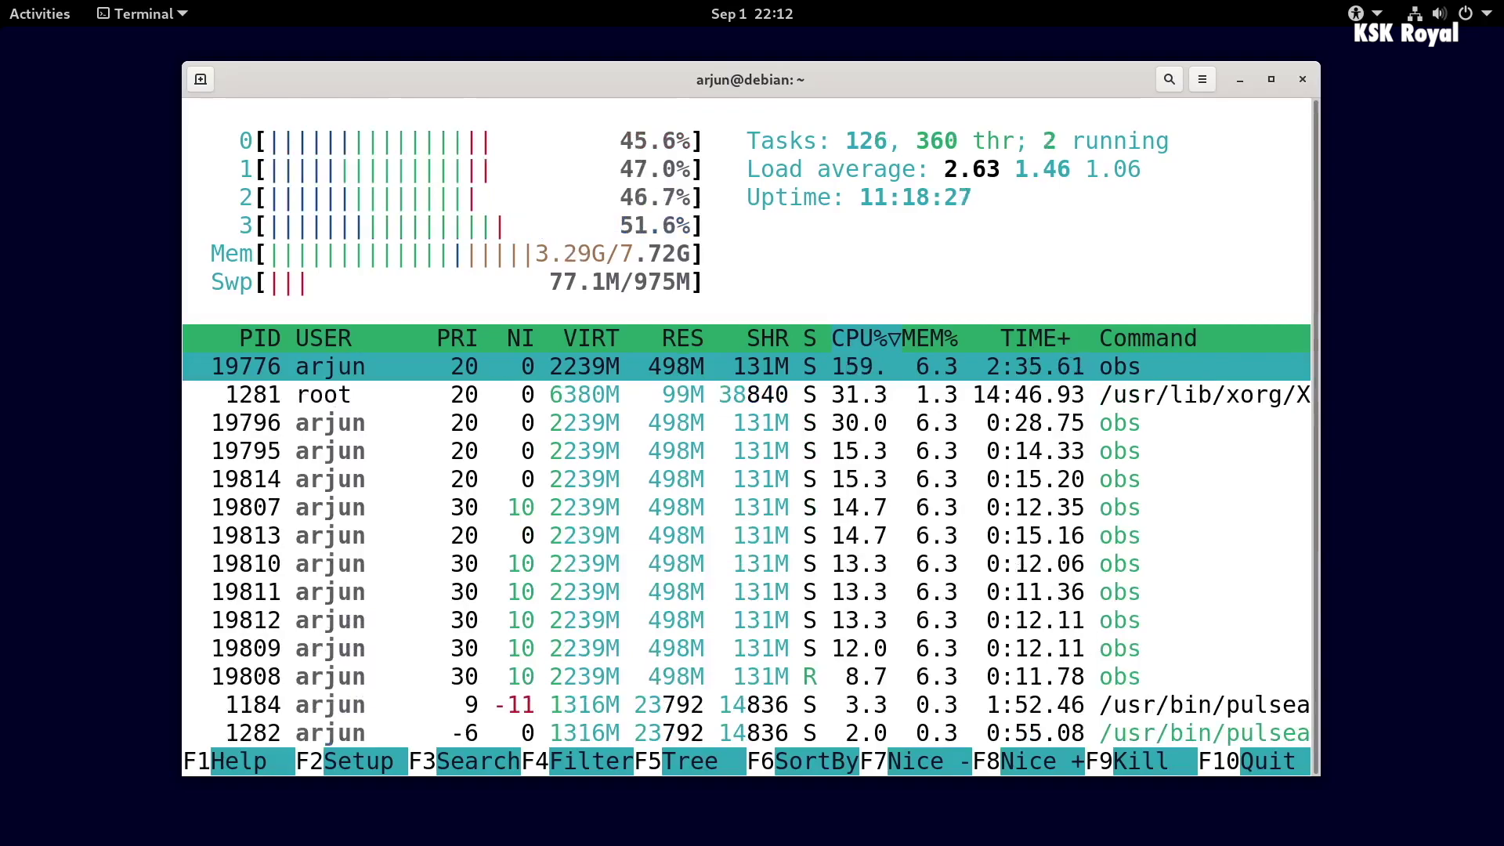
{"action": "key", "text": "Down"}
{"action": "key", "text": "Down"}
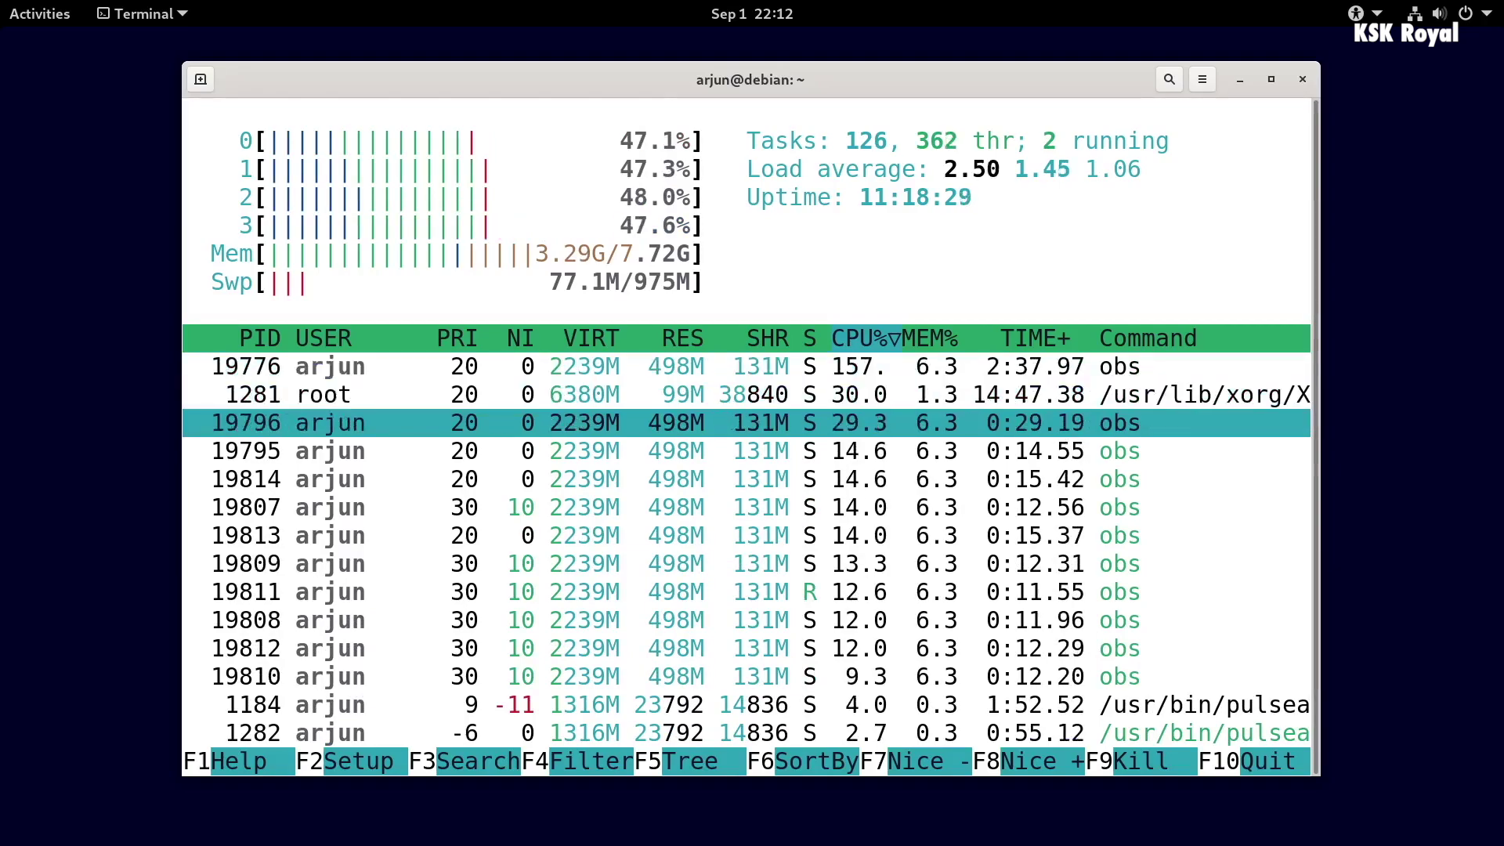
{"action": "key", "text": "Up"}
{"action": "key", "text": "Up"}
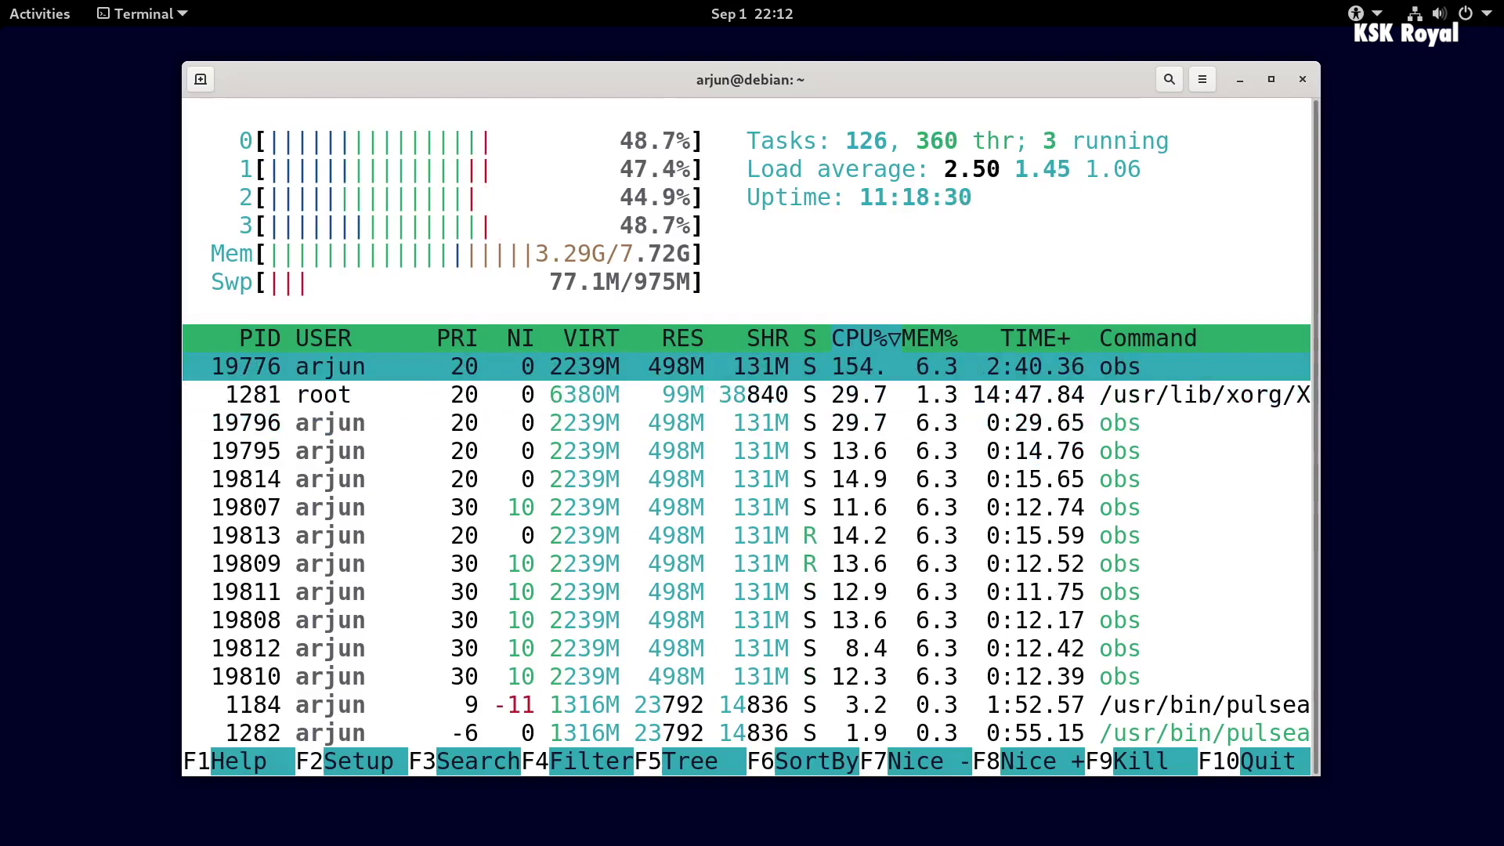
{"action": "key", "text": "Down"}
{"action": "key", "text": "Up"}
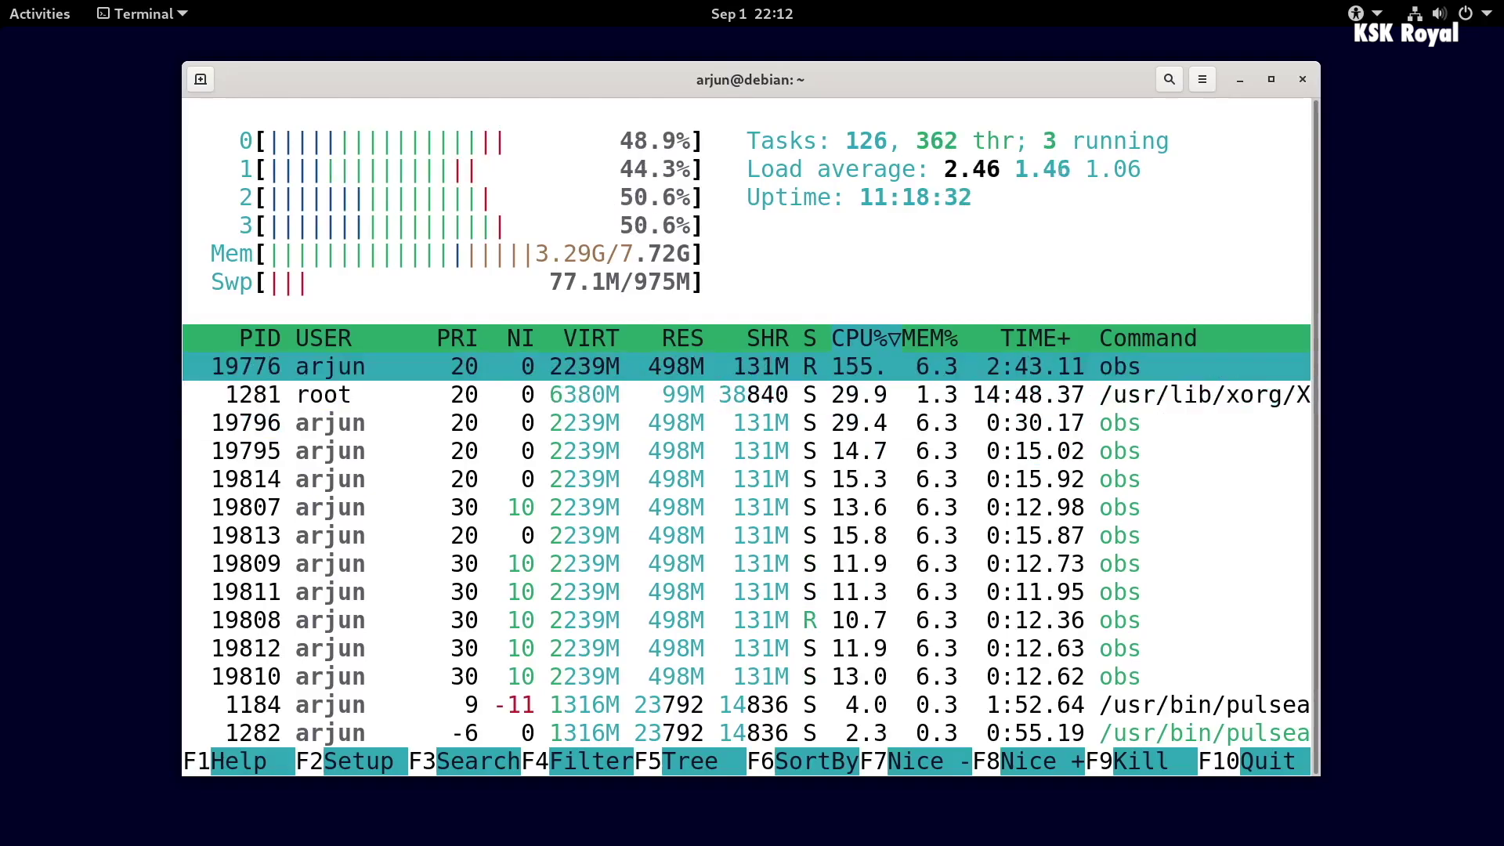
{"action": "key", "text": "Down"}
{"action": "key", "text": "Up"}
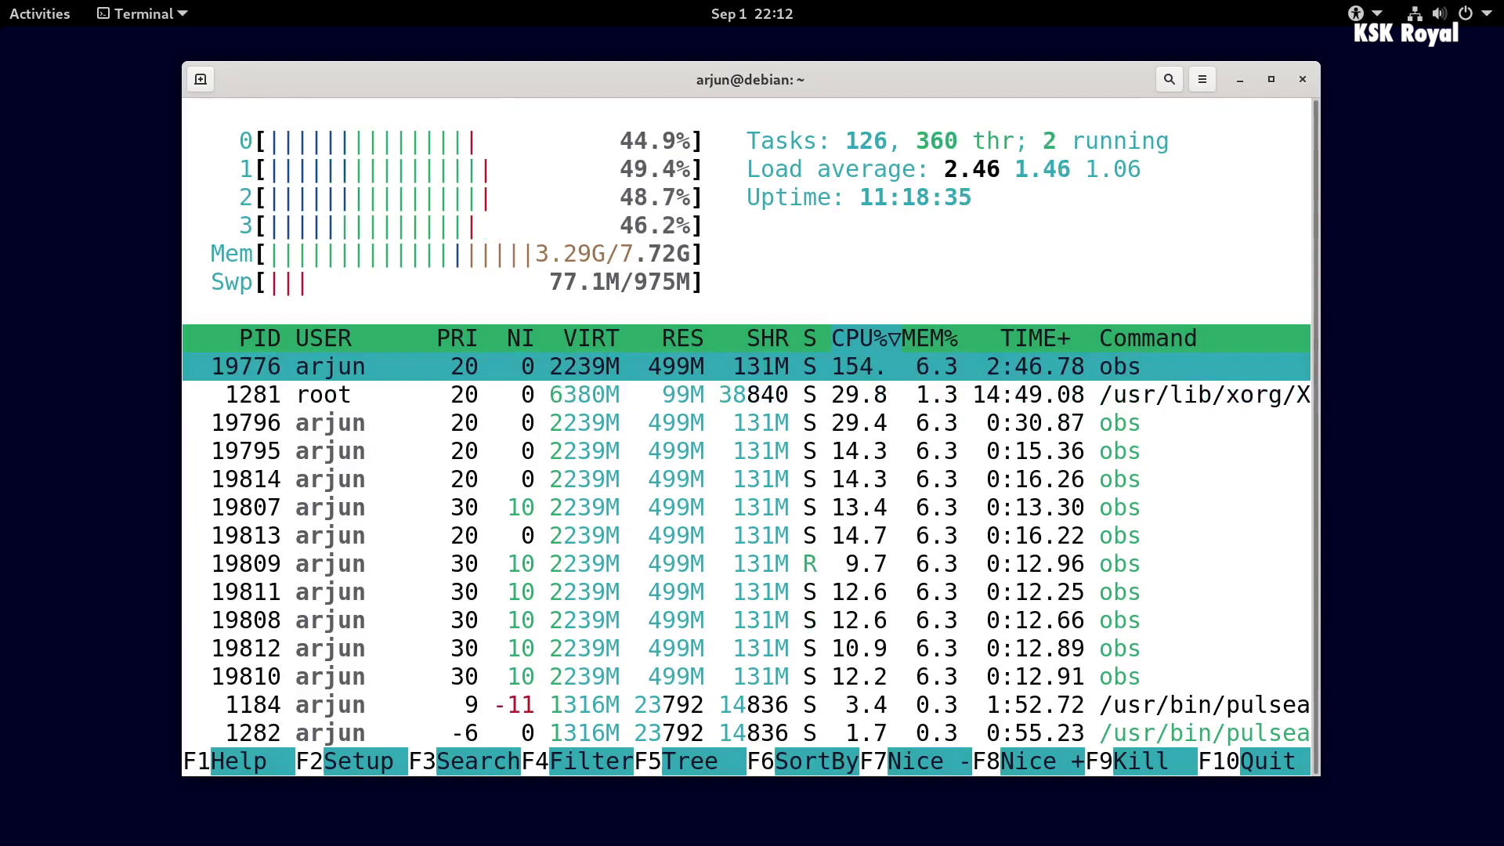
{"action": "key", "text": "Down"}
{"action": "key", "text": "Up"}
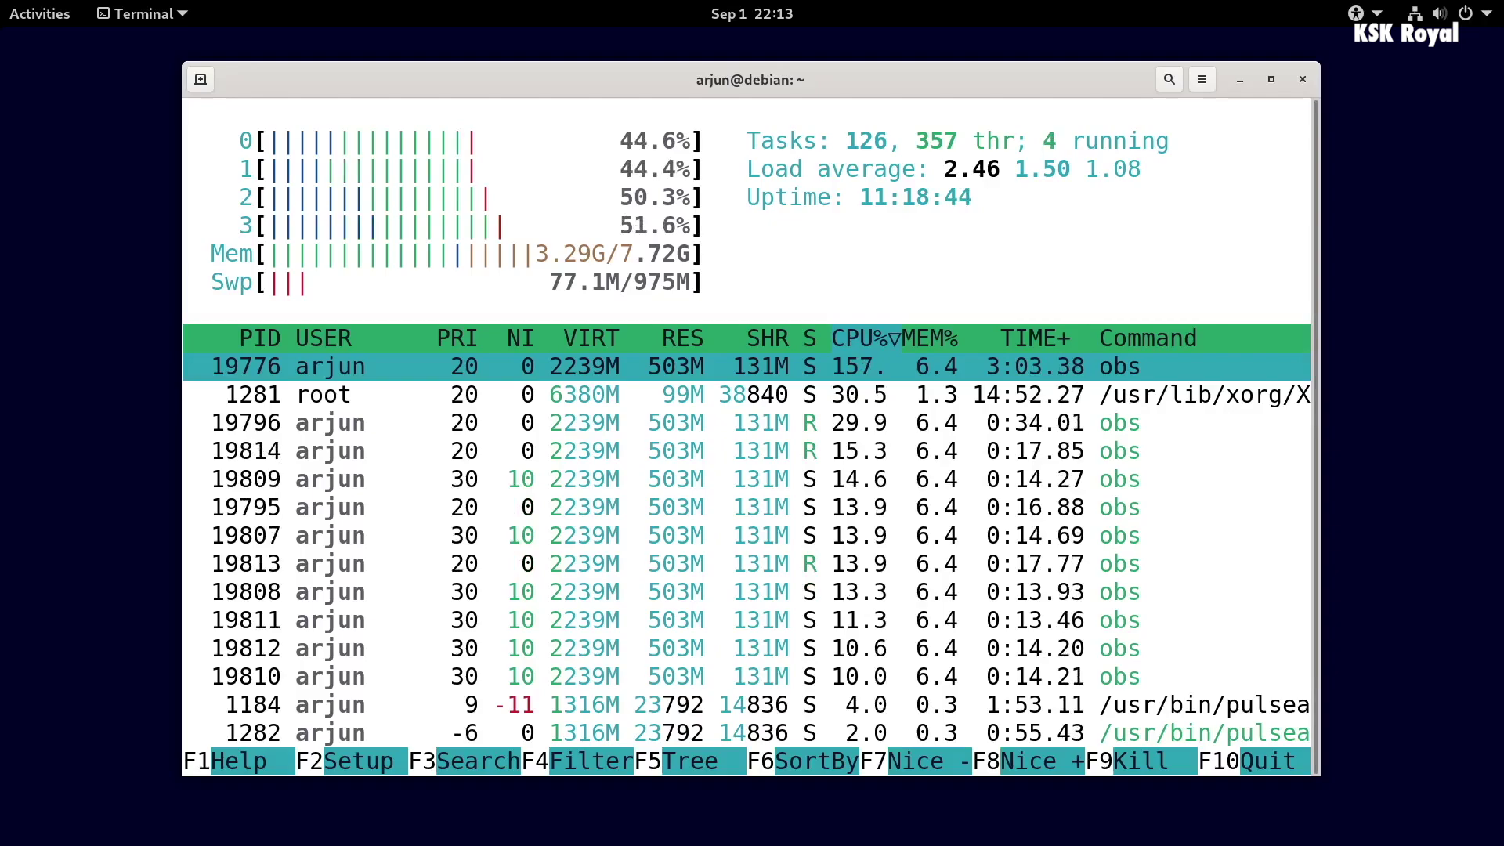
- Quit htop, clear the terminal, and bring up the CLion PasswordGenerator project window
{"action": "key", "text": "q"}
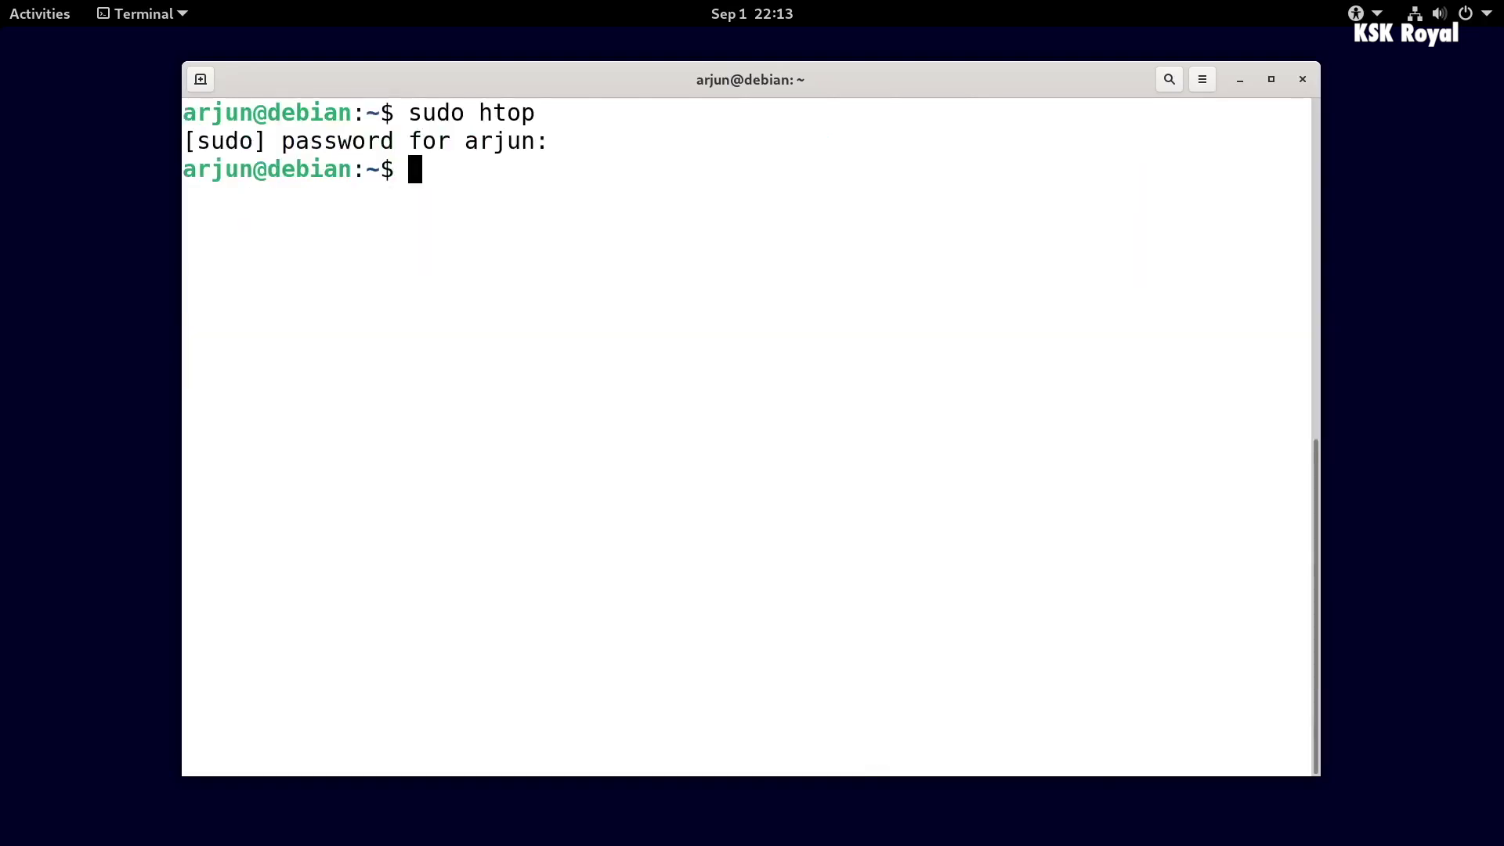
{"action": "key", "text": "ctrl+l"}
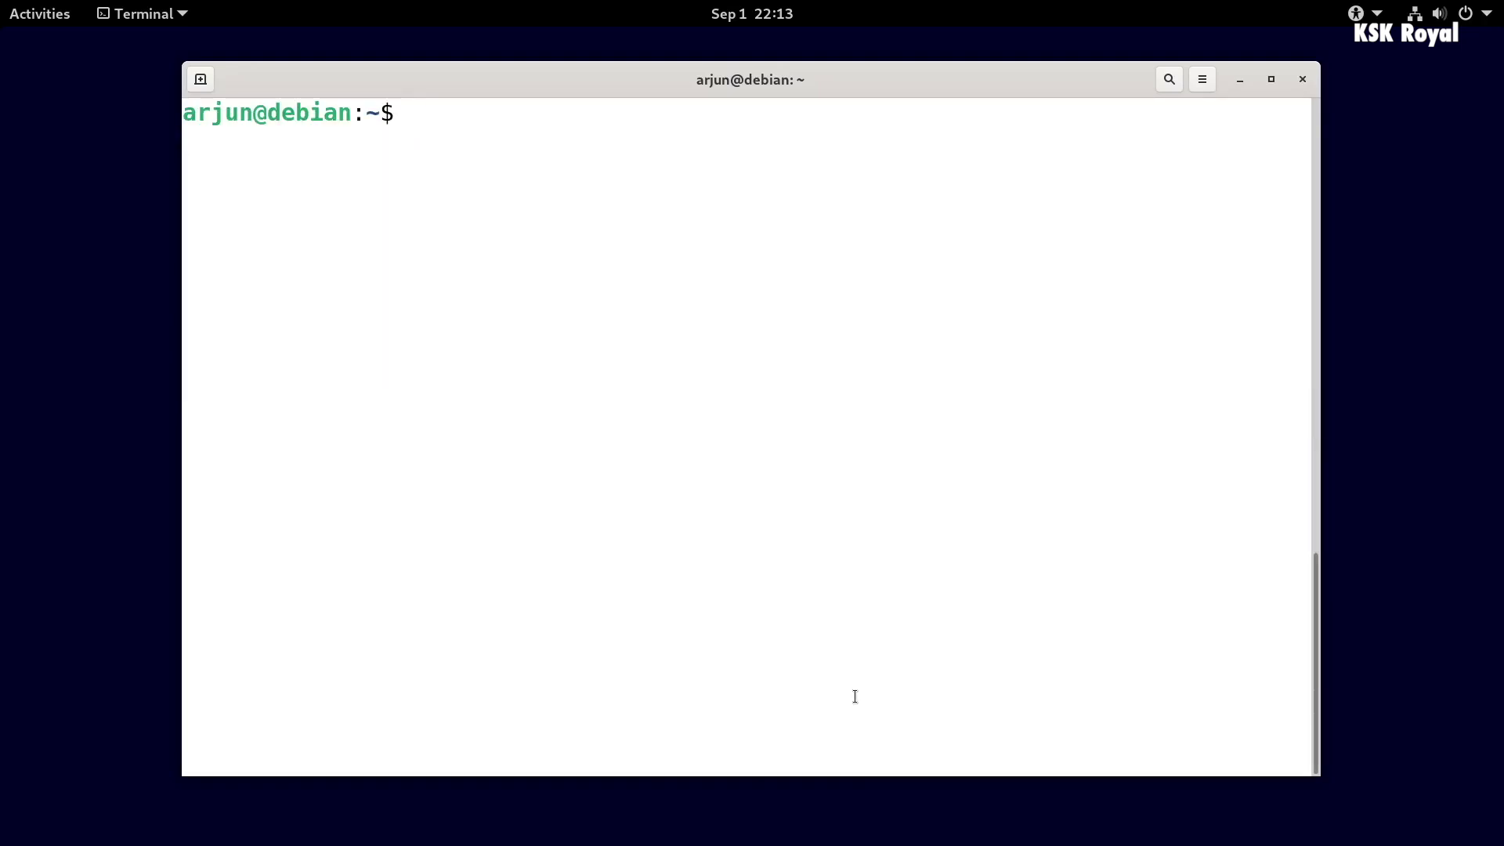
{"action": "key", "text": "alt+Tab"}
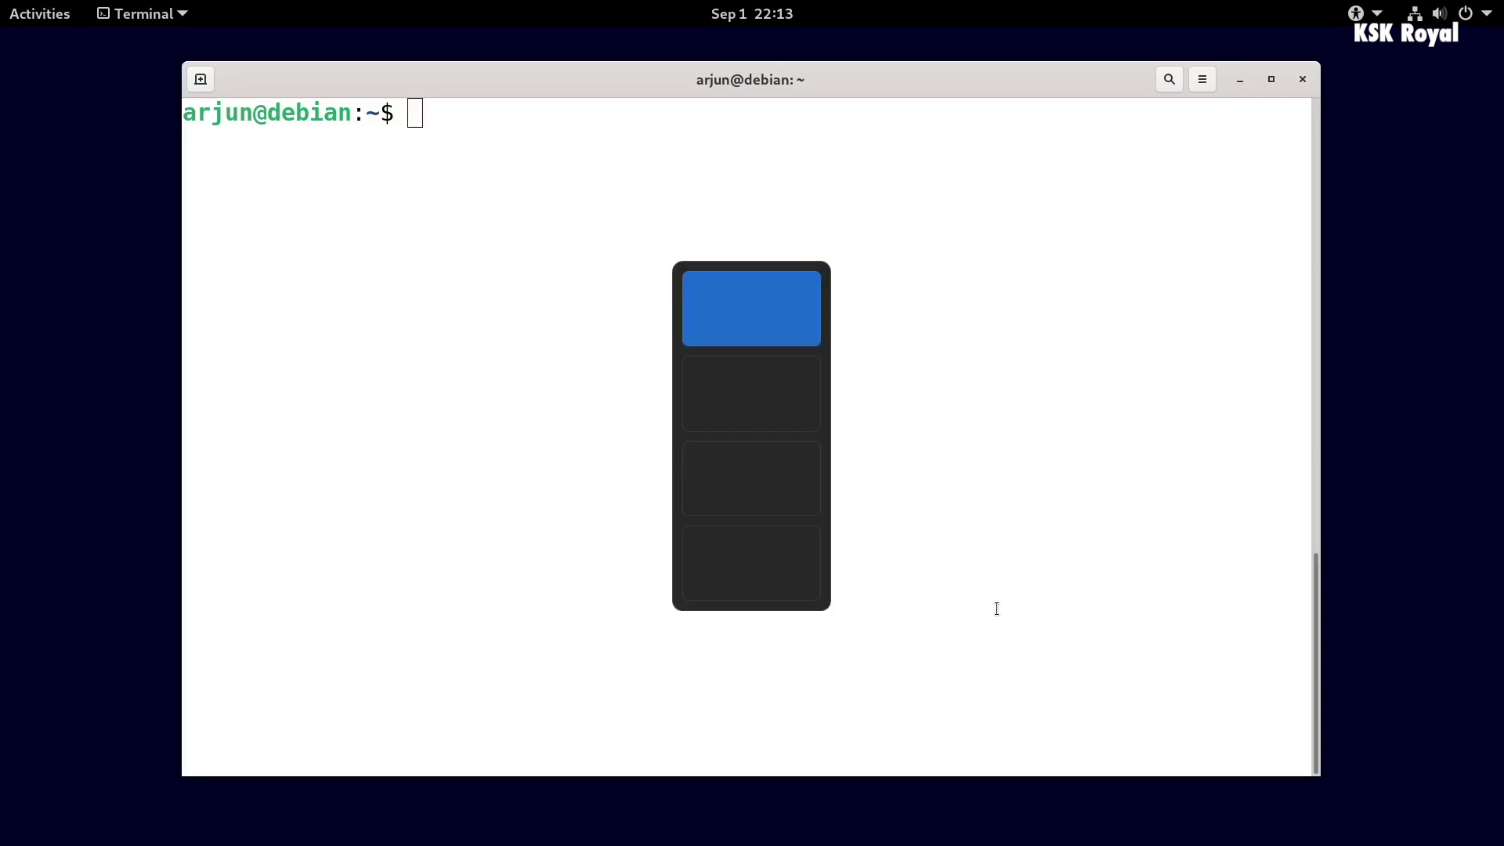